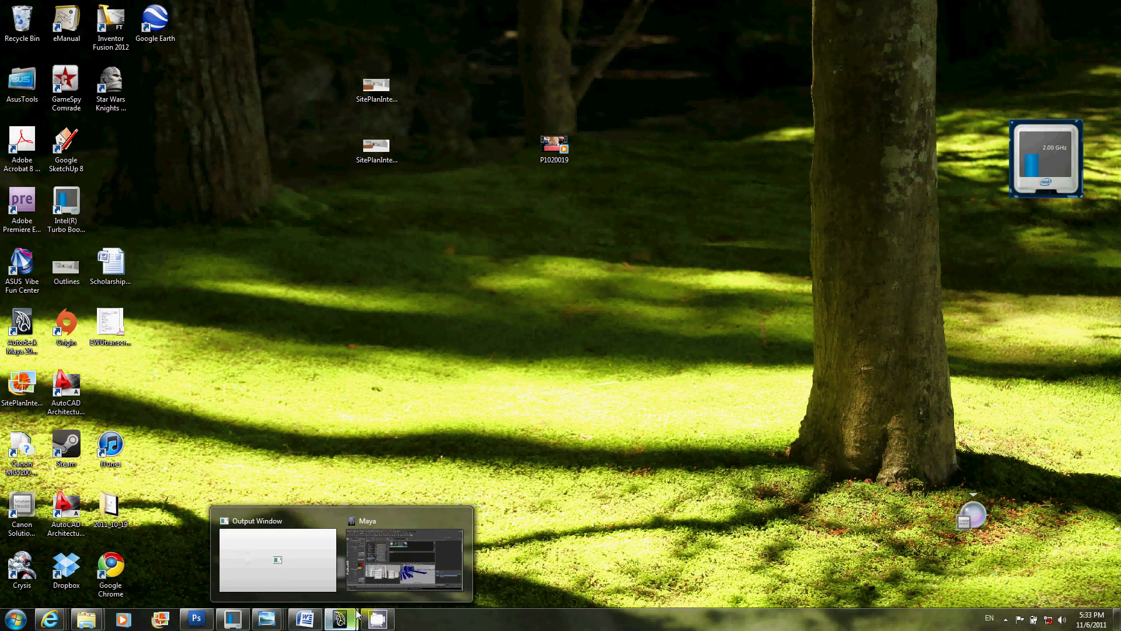
Step: Switch to Maya and minimise the Render Settings and Render View windows
{"action": "left_click", "coordinate": [412, 560]}
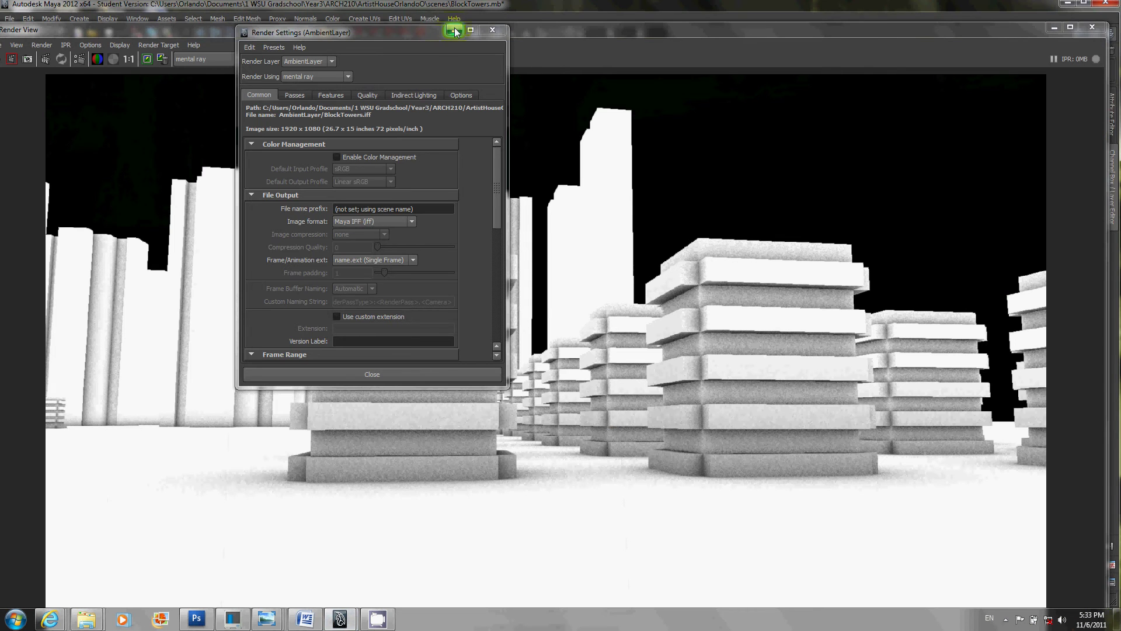
{"action": "left_click", "coordinate": [455, 31]}
{"action": "left_click", "coordinate": [1056, 29]}
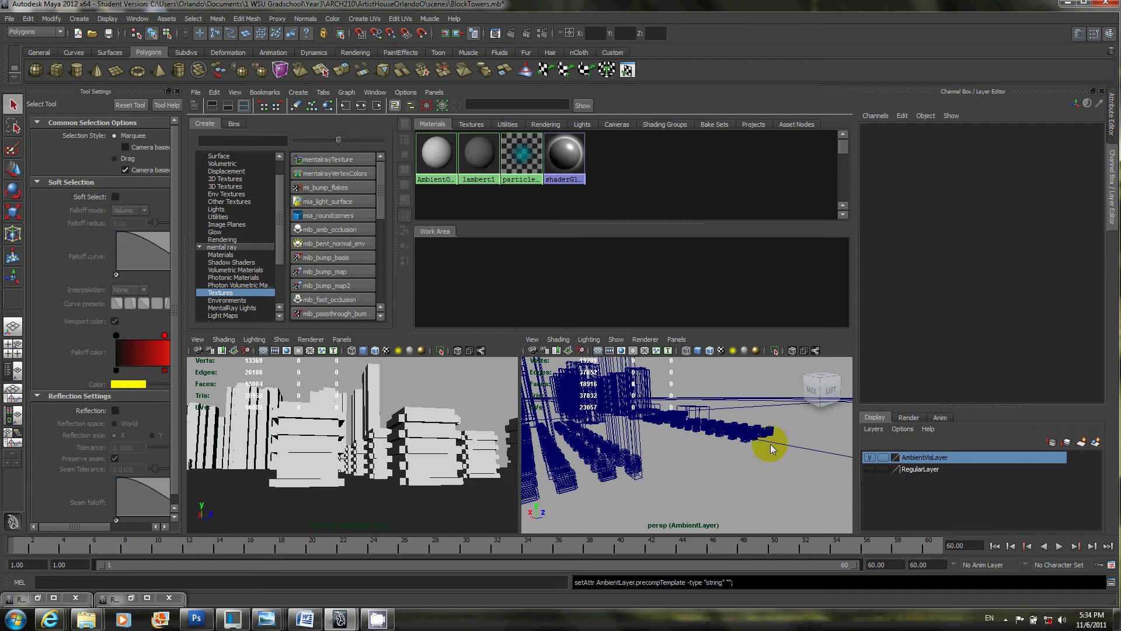
Step: Move the timeline to frame 20 and render the camera1 view, putting the Render View window away when done
{"action": "left_click", "coordinate": [453, 459]}
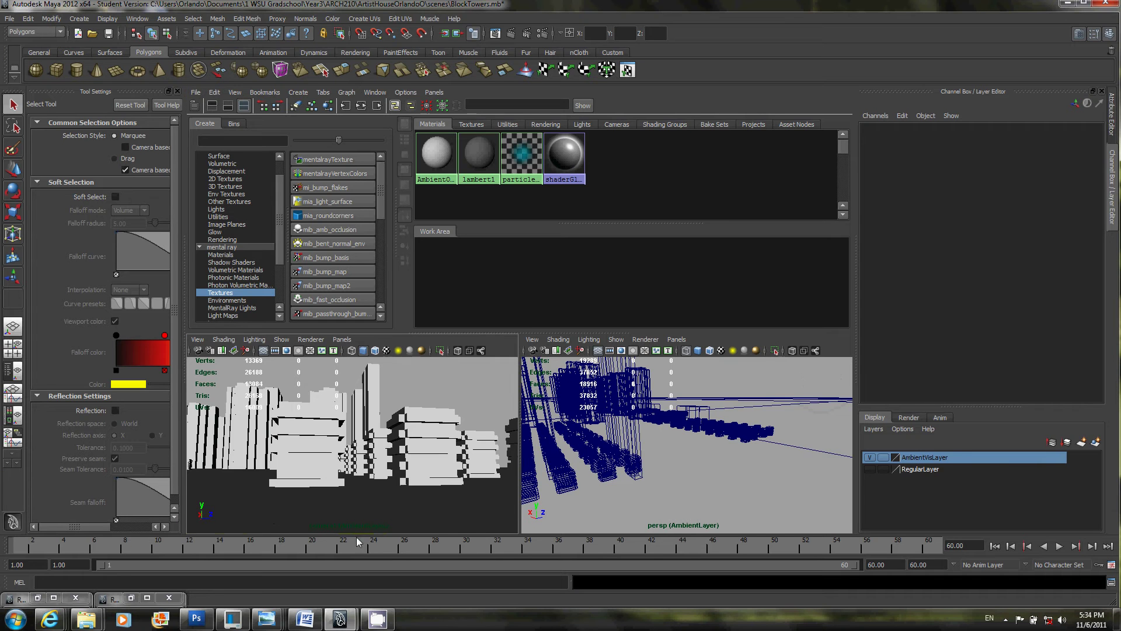
{"action": "left_click_drag", "start_coordinate": [15, 546], "coordinate": [313, 548]}
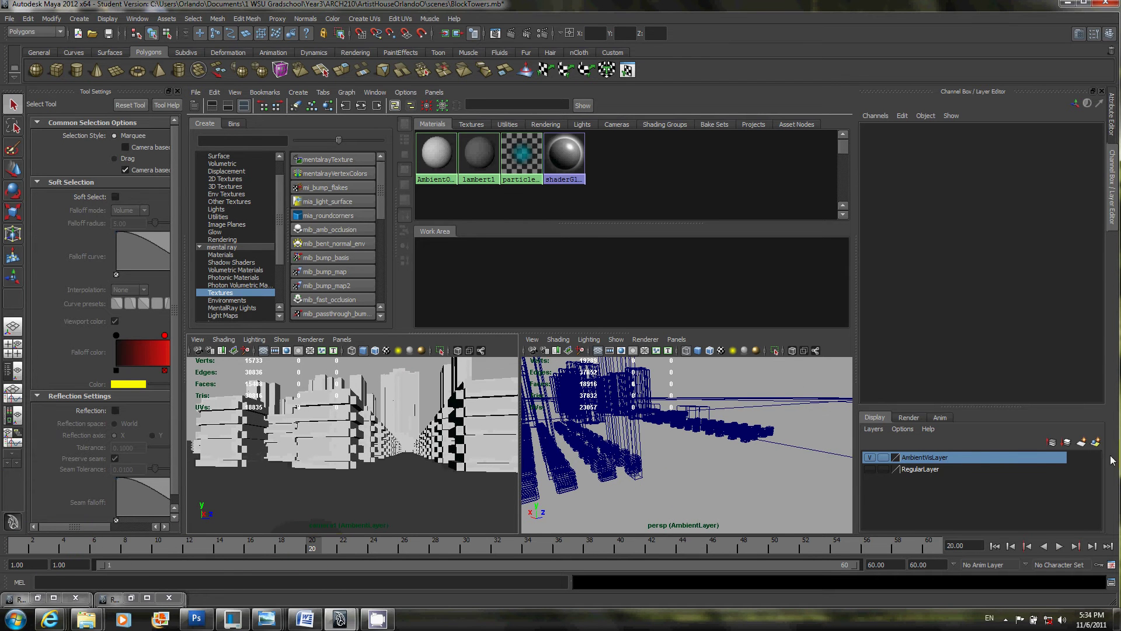
{"action": "left_click", "coordinate": [892, 471]}
{"action": "left_click", "coordinate": [383, 432]}
{"action": "left_click", "coordinate": [511, 35]}
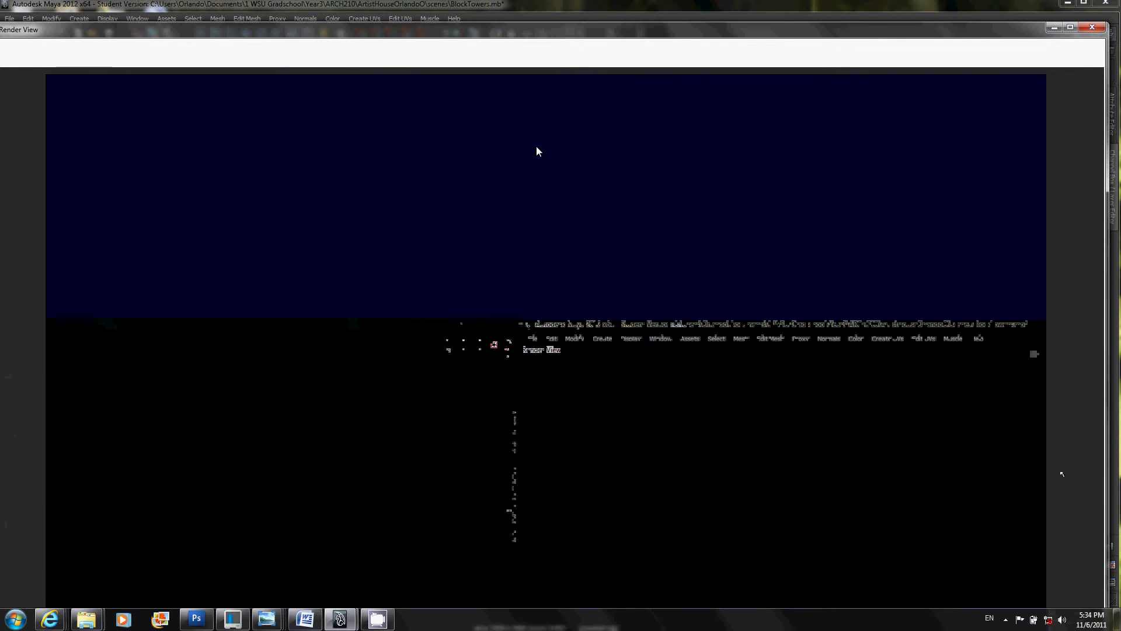
{"action": "left_click", "coordinate": [1053, 28]}
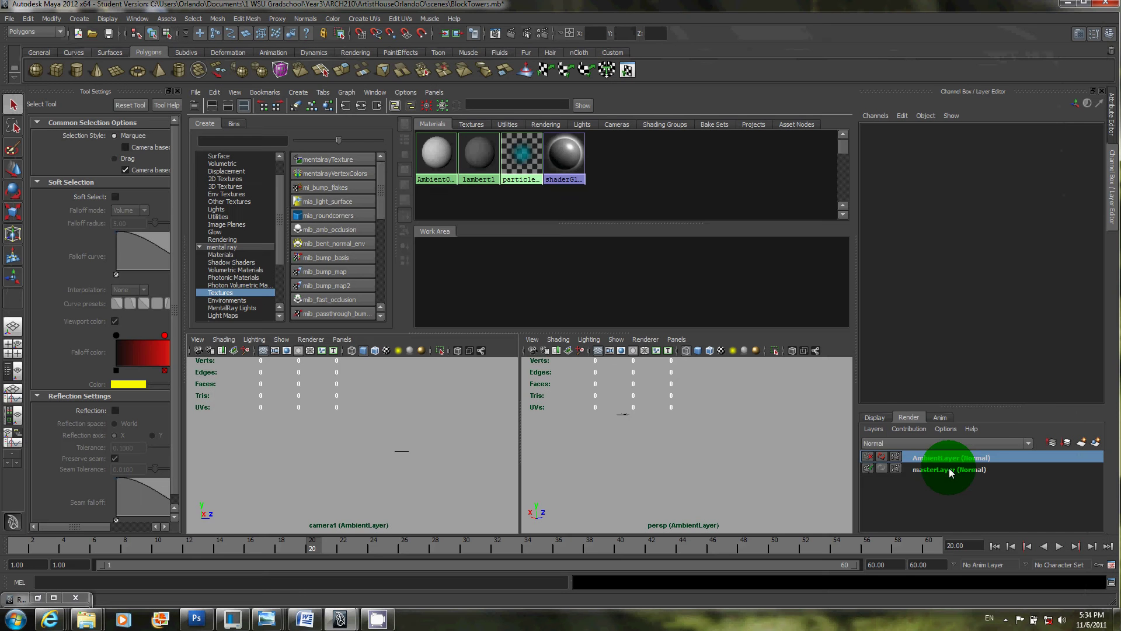
Step: Activate the masterLayer render layer, render the camera1 view, and minimise the Render View window
{"action": "left_click", "coordinate": [949, 469]}
{"action": "left_click", "coordinate": [723, 473]}
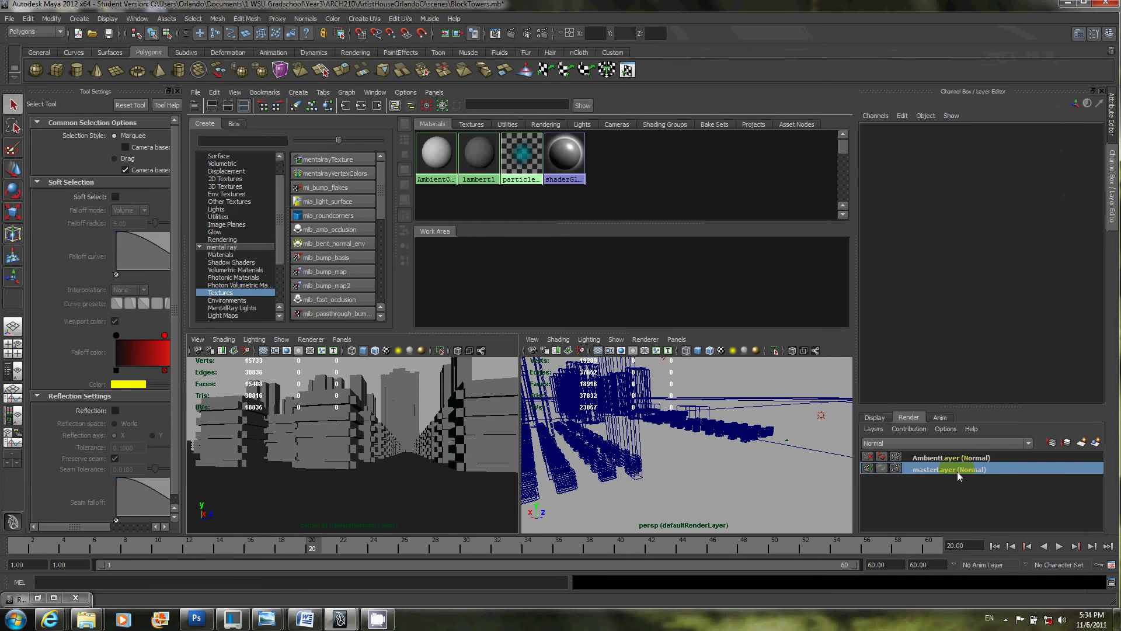
{"action": "left_click", "coordinate": [946, 457]}
{"action": "left_click", "coordinate": [931, 471]}
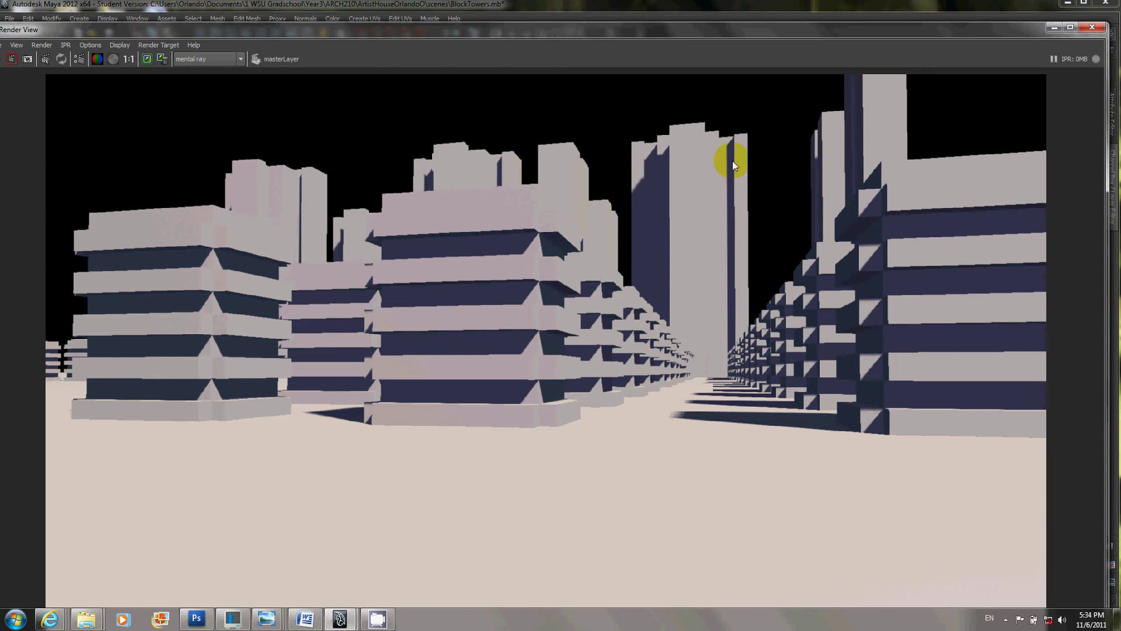
{"action": "left_click", "coordinate": [1054, 29]}
Step: Activate AmbientLayer, make the AmbientVisLayer display layer visible, and render the ambient occlusion pass from camera1
{"action": "left_click", "coordinate": [947, 458]}
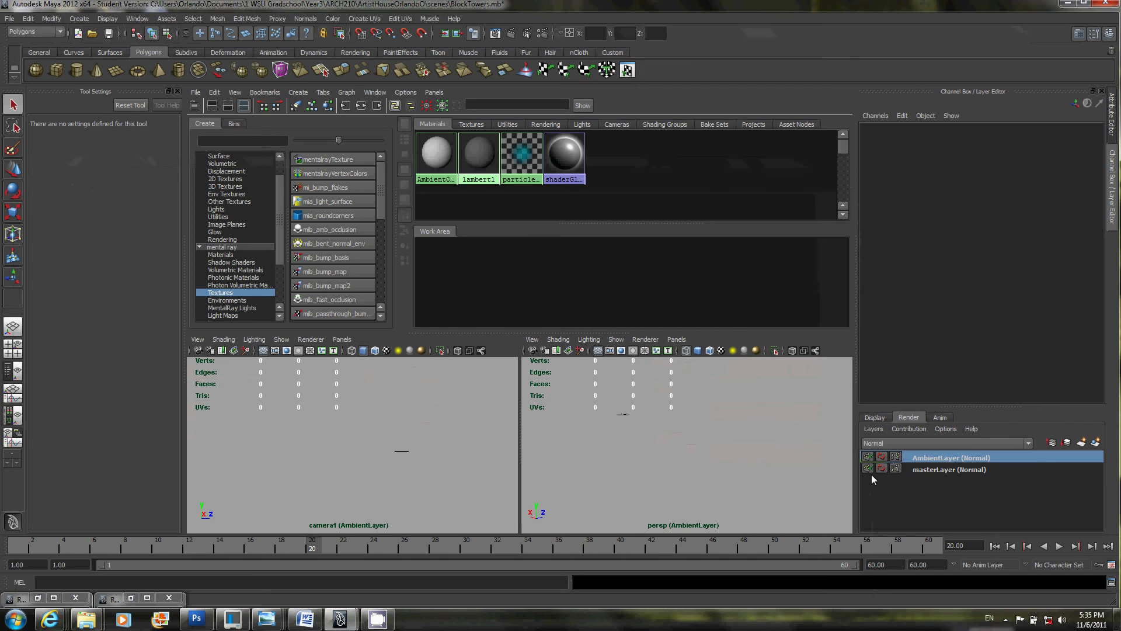
{"action": "left_click", "coordinate": [874, 418]}
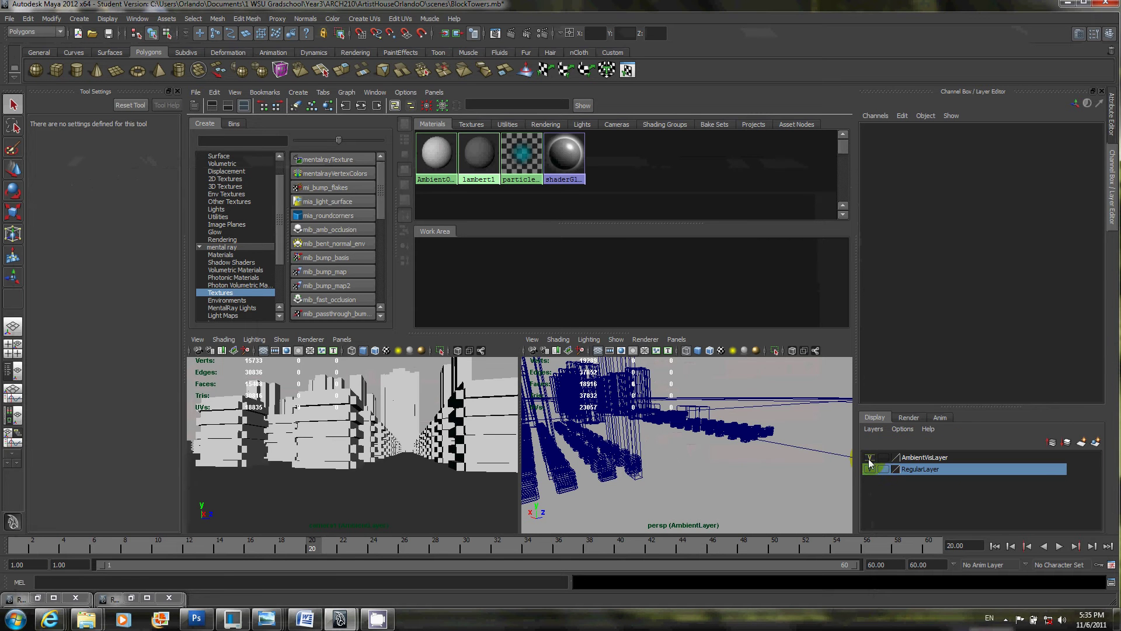
{"action": "left_click", "coordinate": [908, 417]}
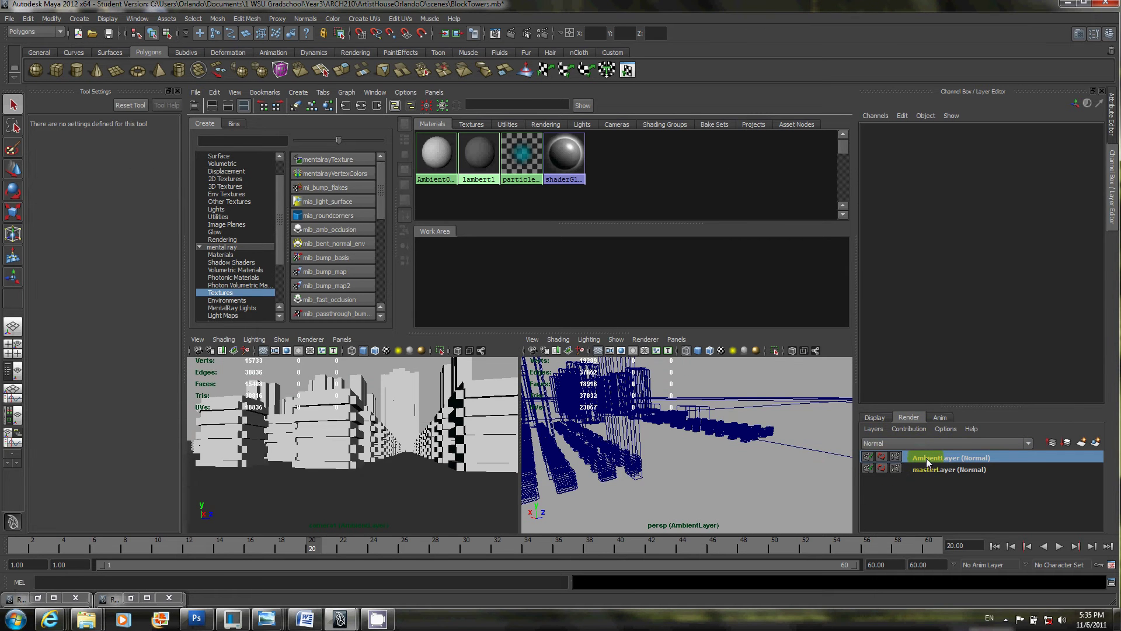
{"action": "left_click", "coordinate": [542, 493]}
{"action": "left_click", "coordinate": [338, 445]}
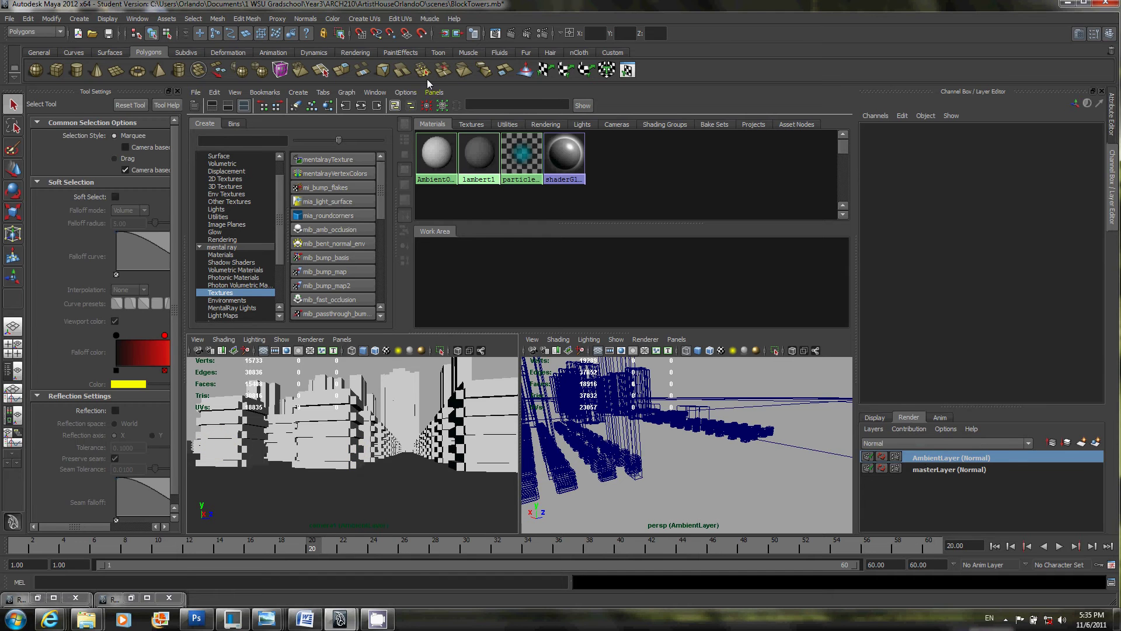
{"action": "left_click", "coordinate": [508, 35]}
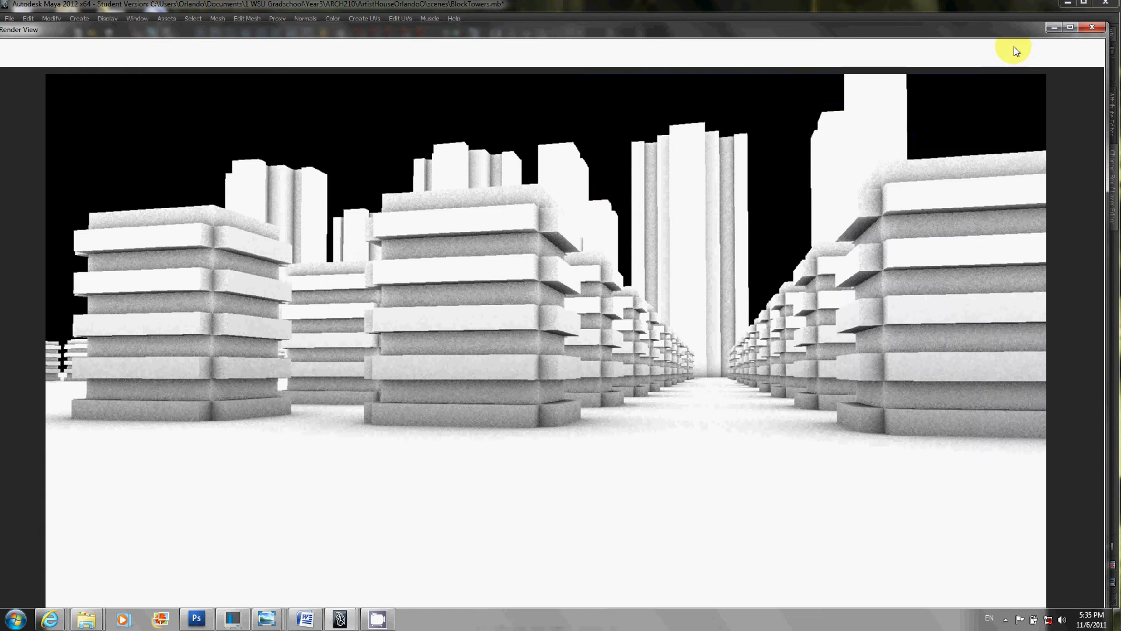
{"action": "left_click", "coordinate": [1053, 27]}
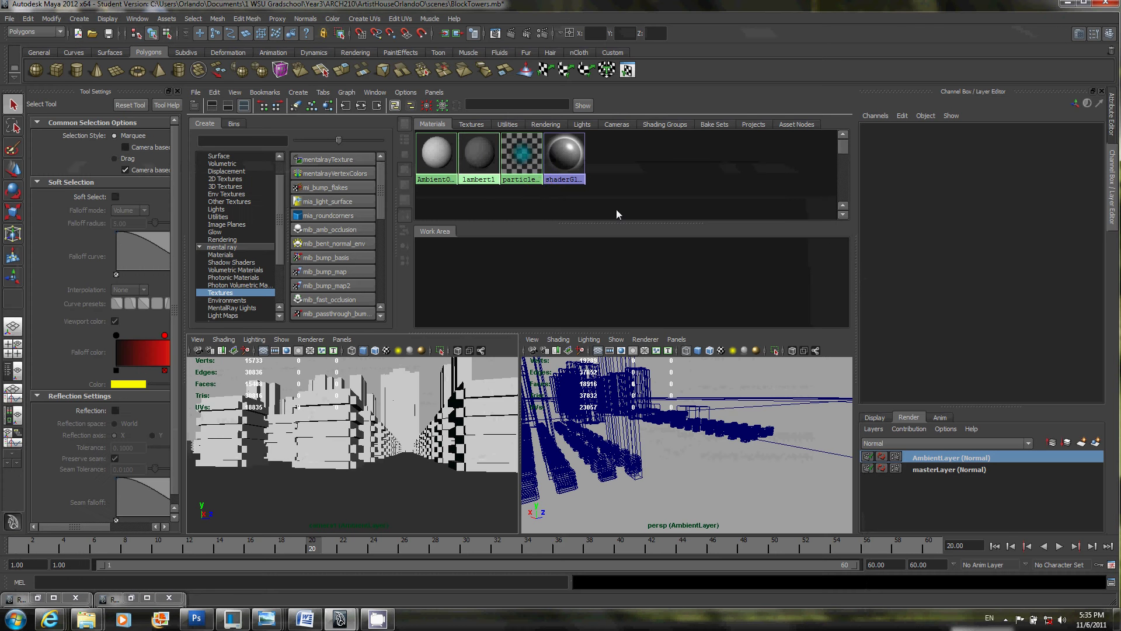
Step: Examine the colour and ambient colour attributes of the AmbientOccludedLambert material
{"action": "left_click", "coordinate": [439, 162]}
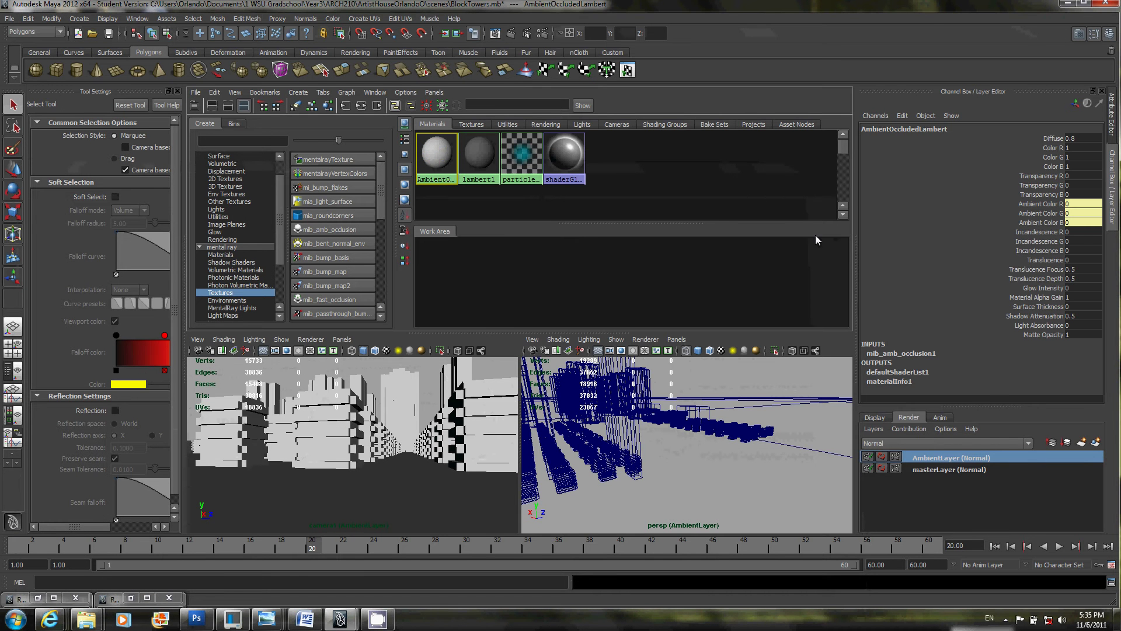
{"action": "key", "text": "ctrl+a"}
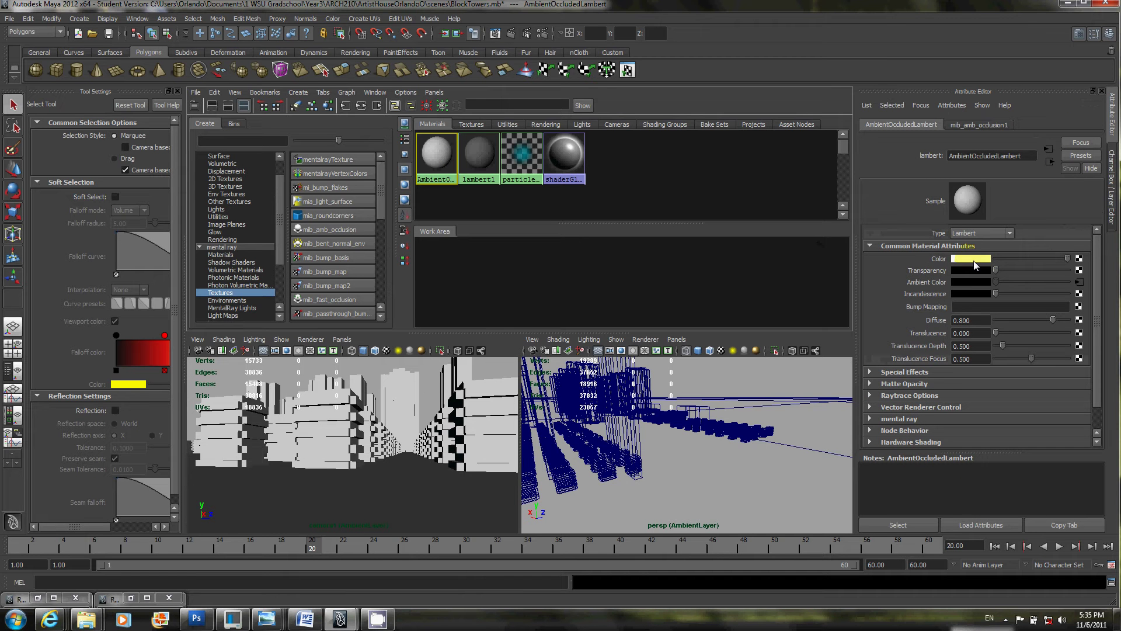
{"action": "left_click", "coordinate": [973, 265]}
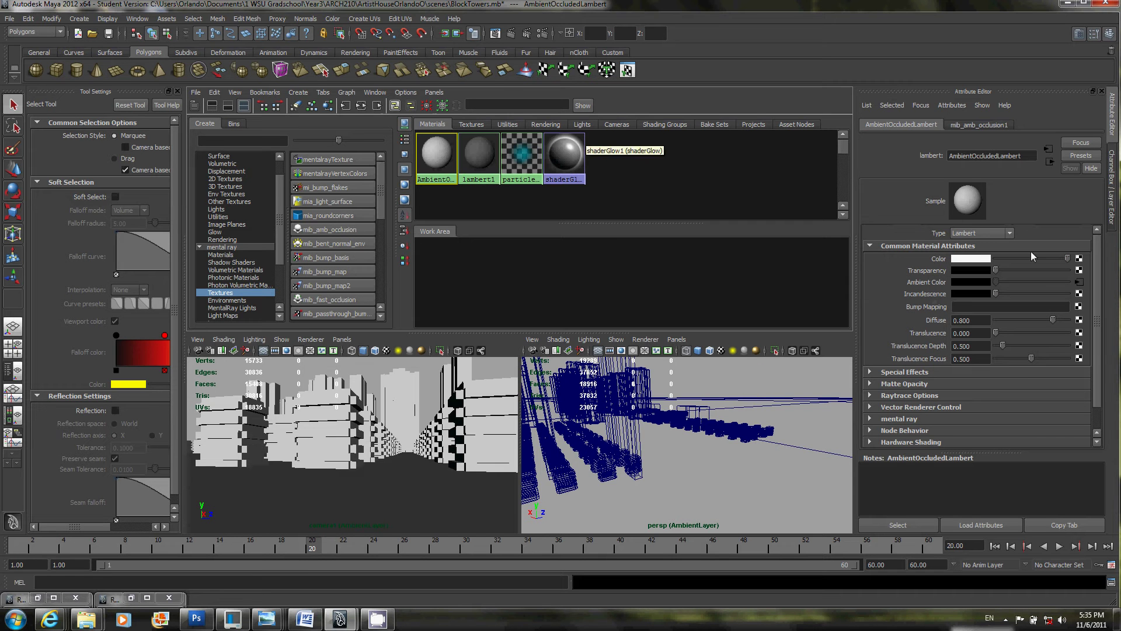
{"action": "left_click", "coordinate": [969, 263]}
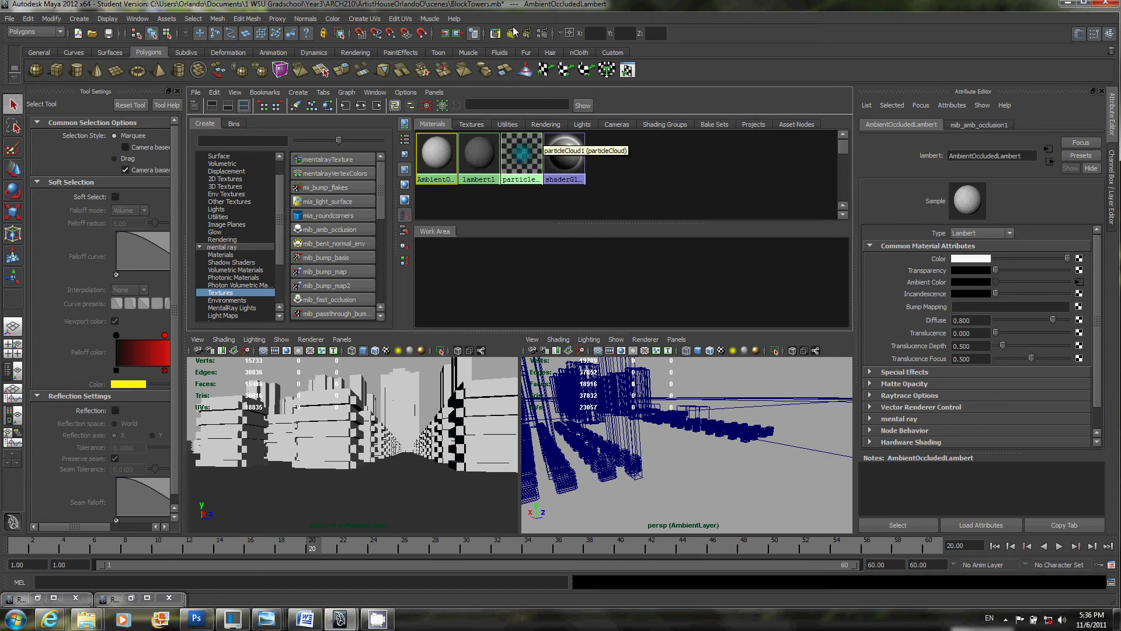
{"action": "left_click", "coordinate": [706, 474]}
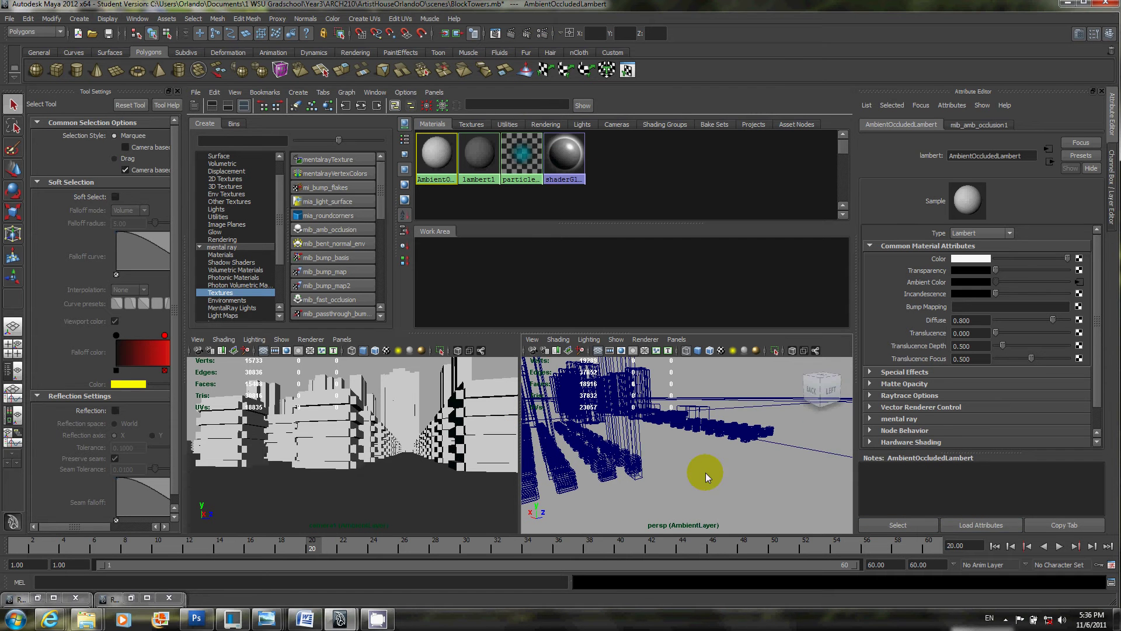
{"action": "key", "text": "ctrl+a"}
Step: Make masterLayer the active render layer again and open its render settings
{"action": "left_click", "coordinate": [944, 470]}
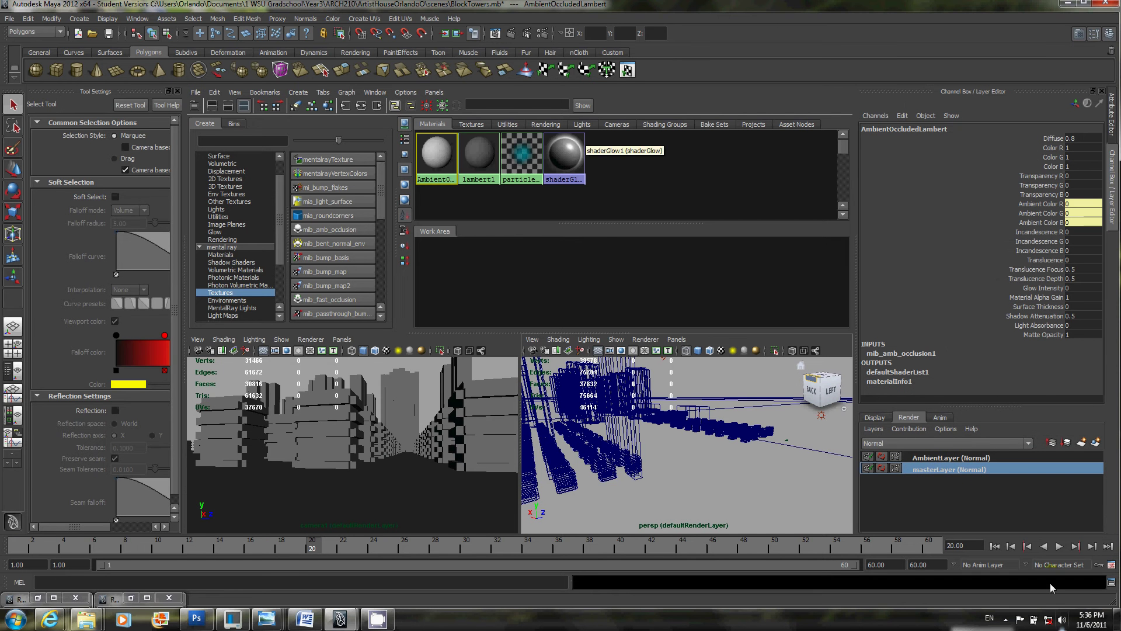
{"action": "left_click", "coordinate": [543, 33]}
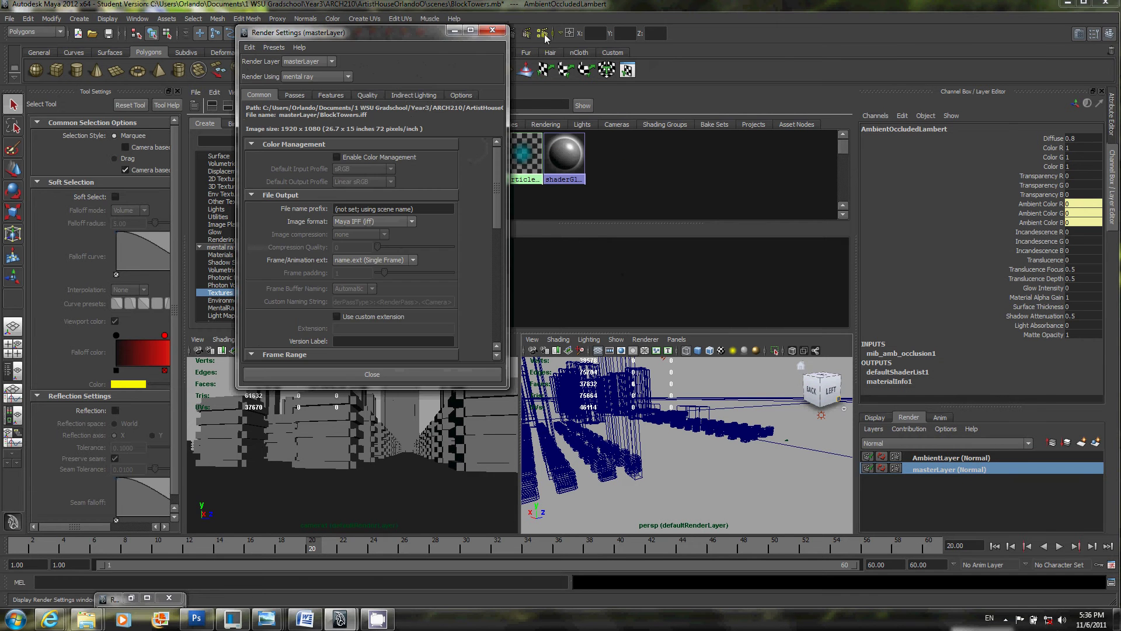
{"action": "left_click_drag", "start_coordinate": [424, 37], "coordinate": [345, 79]}
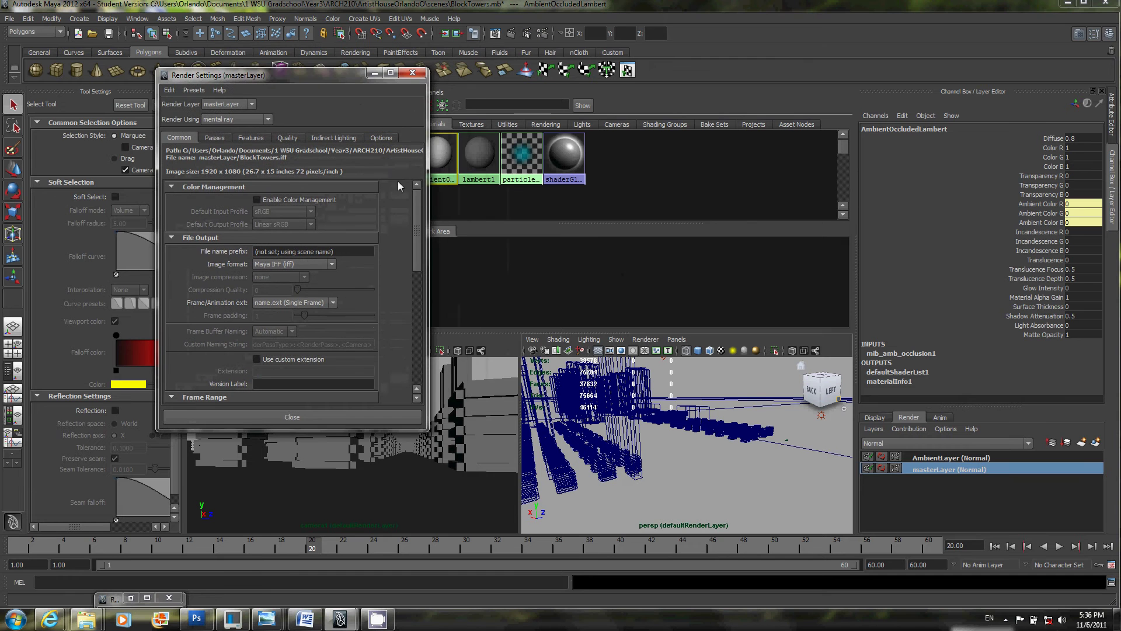
Step: Set the output file prefix to BlocksLigting, the image format to PNG, and the frame naming to name.#.ext with frame padding 2
{"action": "left_click", "coordinate": [343, 252]}
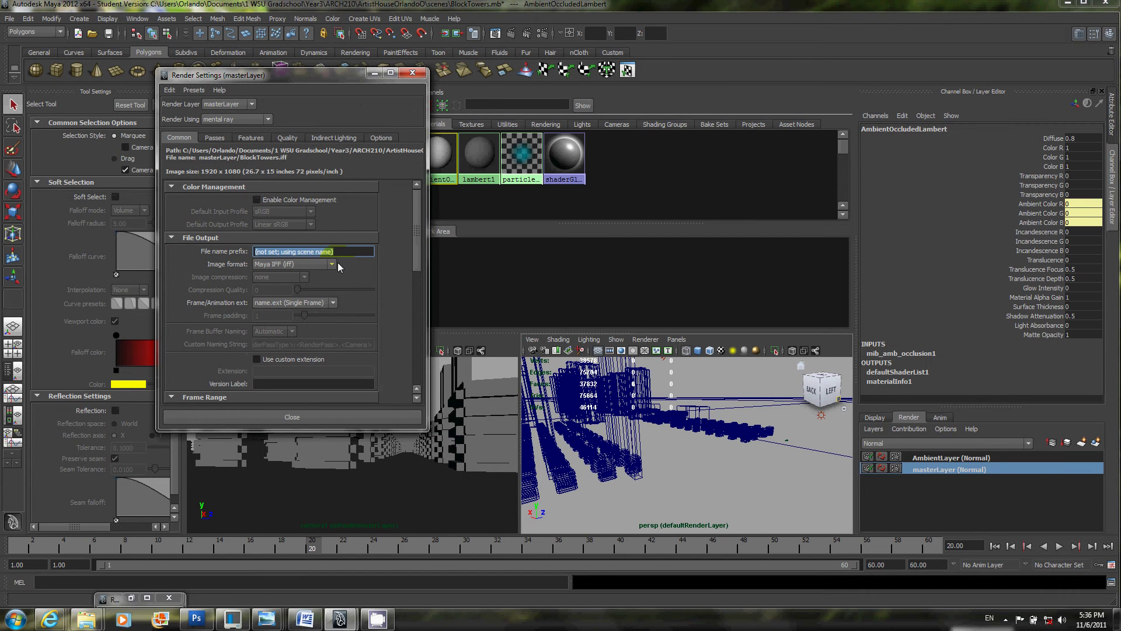
{"action": "type", "text": "BlocksLigting"}
{"action": "left_click", "coordinate": [332, 263]}
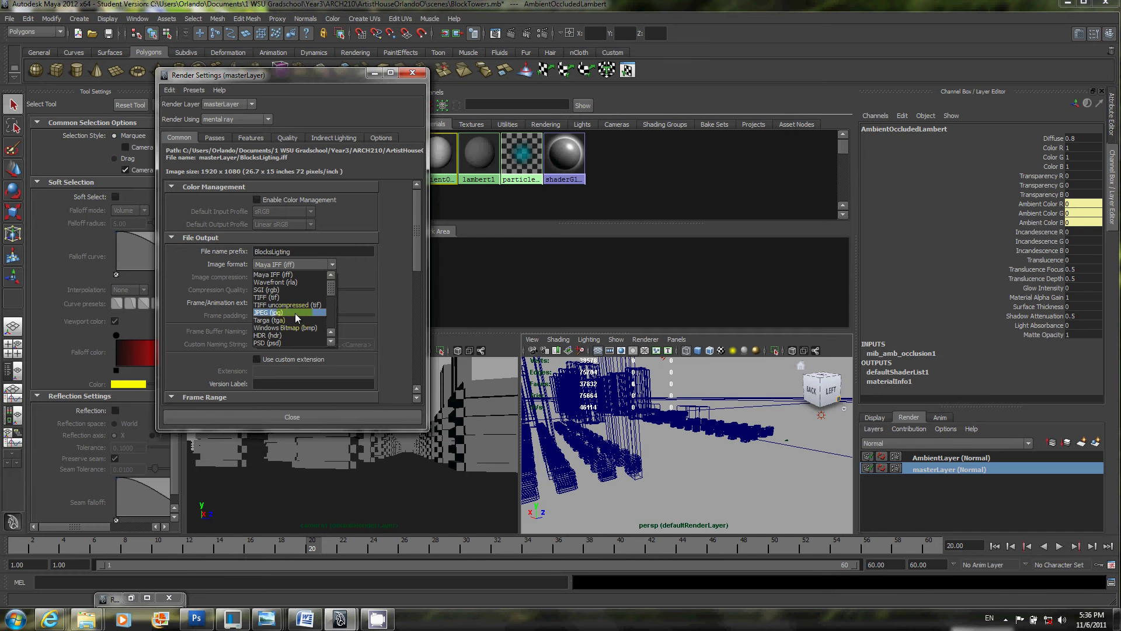
{"action": "scroll", "coordinate": [297, 320], "scroll_direction": "down", "scroll_amount": 1}
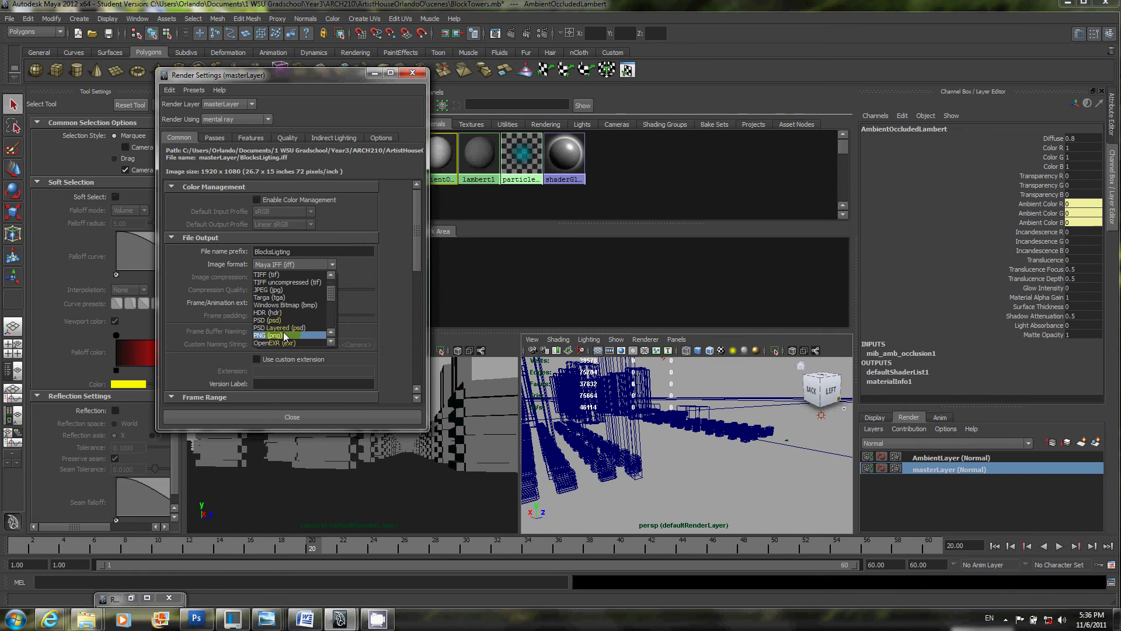
{"action": "left_click", "coordinate": [286, 334]}
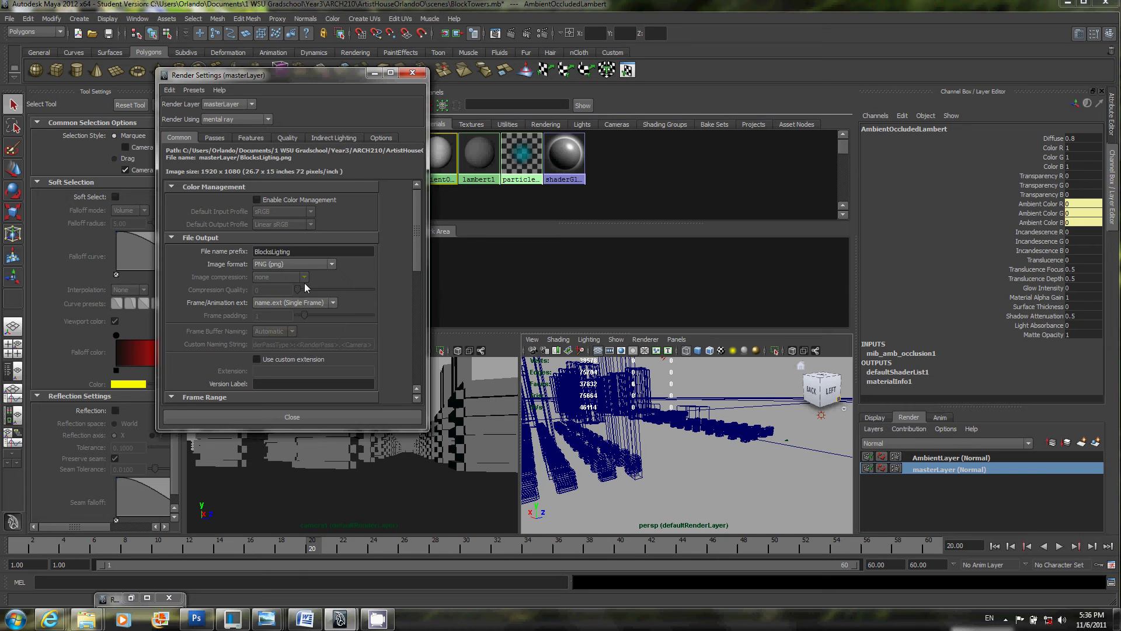
{"action": "left_click", "coordinate": [321, 303]}
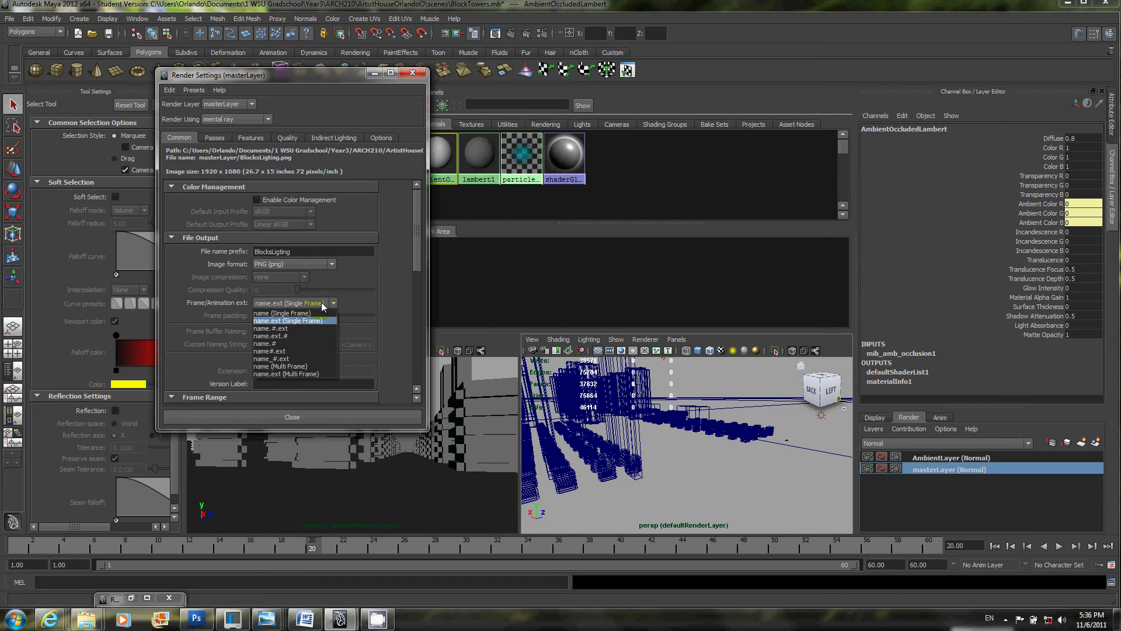
{"action": "left_click", "coordinate": [308, 328]}
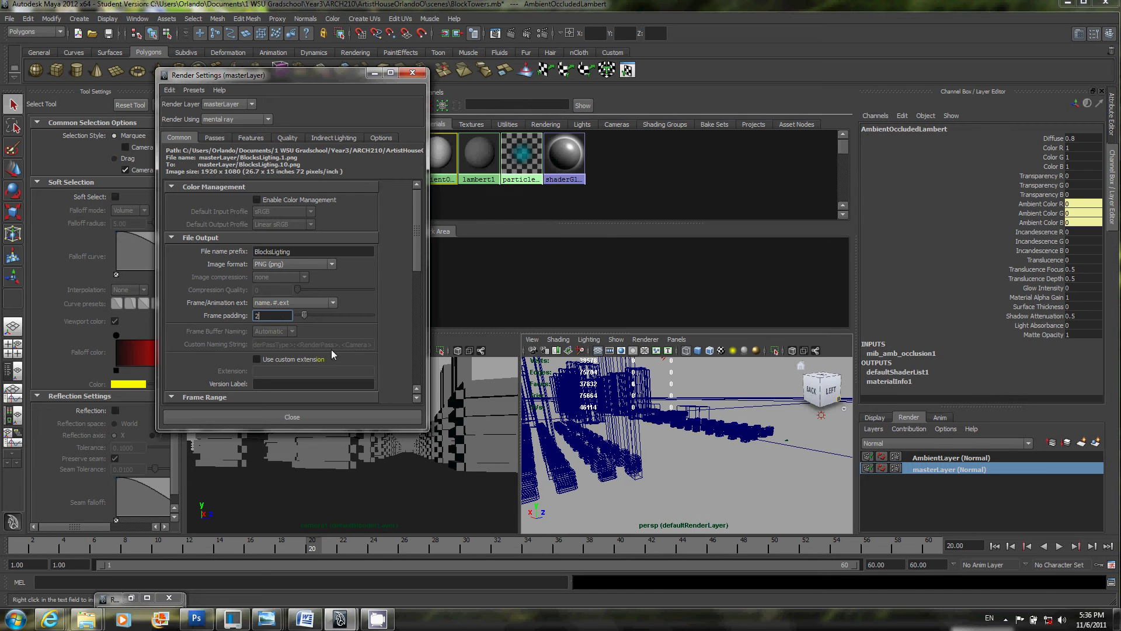
Step: Set the end frame of the render's frame range to 60
{"action": "left_click_drag", "start_coordinate": [416, 242], "coordinate": [415, 288]}
{"action": "left_click", "coordinate": [813, 516]}
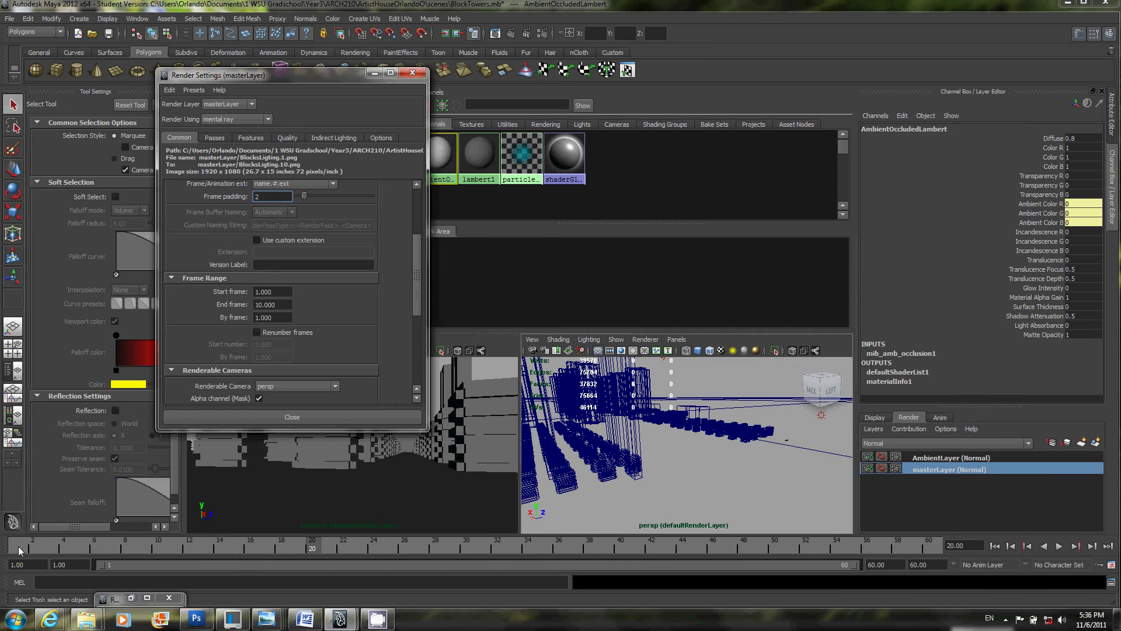
{"action": "left_click", "coordinate": [287, 304]}
{"action": "type", "text": "60"}
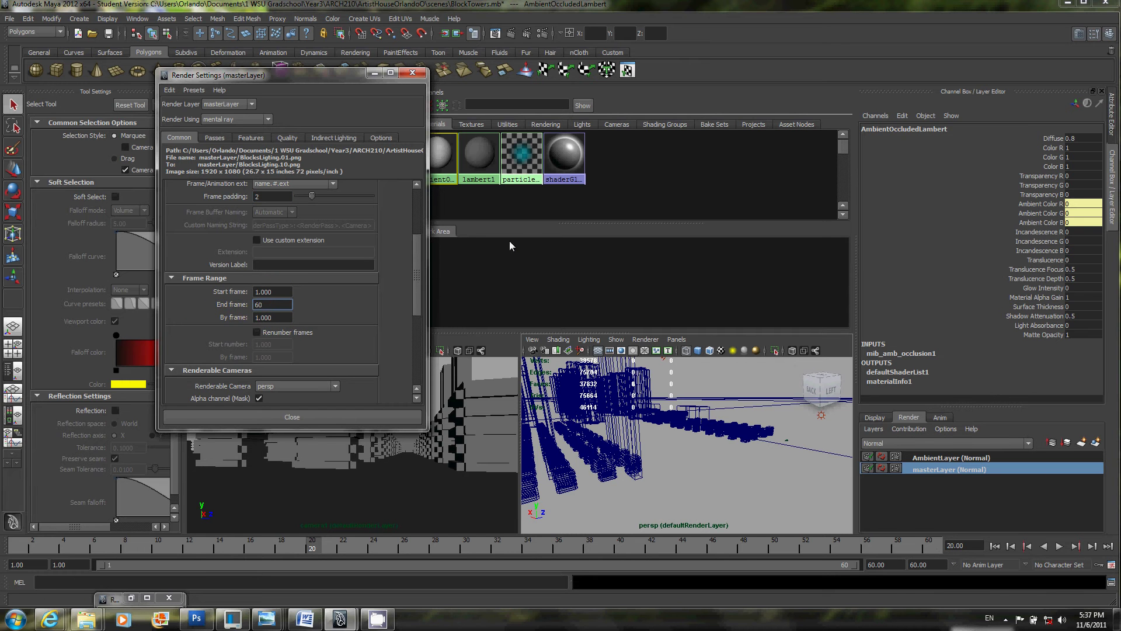
Step: Choose camera1 as the renderable camera and apply the HD 720 image size preset
{"action": "scroll", "coordinate": [418, 295], "scroll_direction": "down", "scroll_amount": 3}
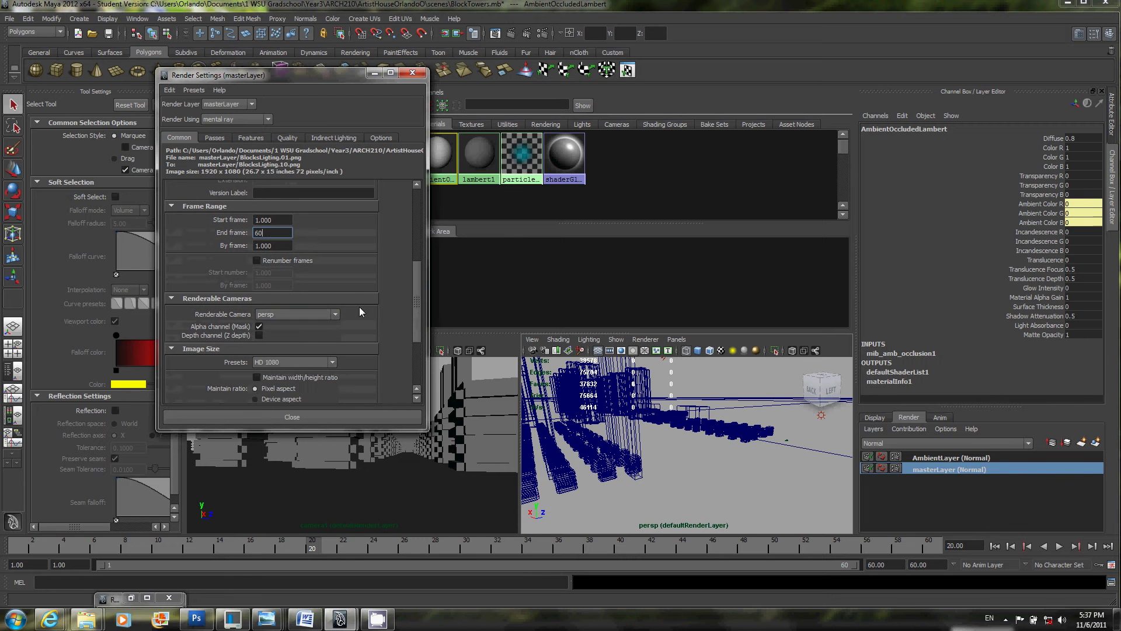
{"action": "left_click", "coordinate": [326, 316]}
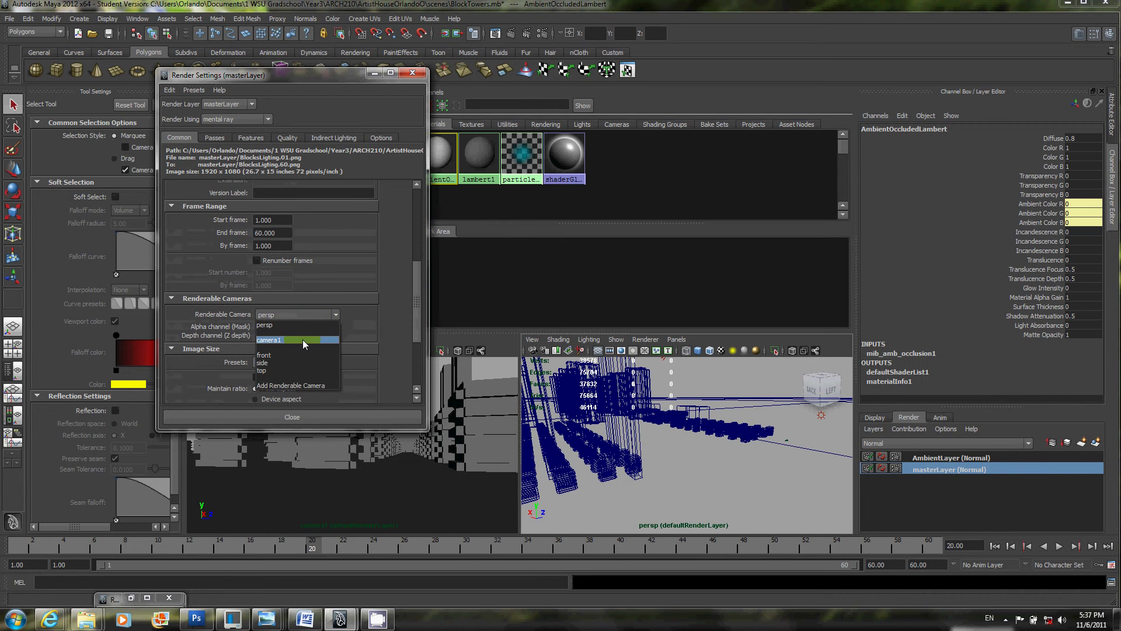
{"action": "left_click", "coordinate": [302, 340]}
{"action": "left_click_drag", "start_coordinate": [419, 323], "coordinate": [413, 356]}
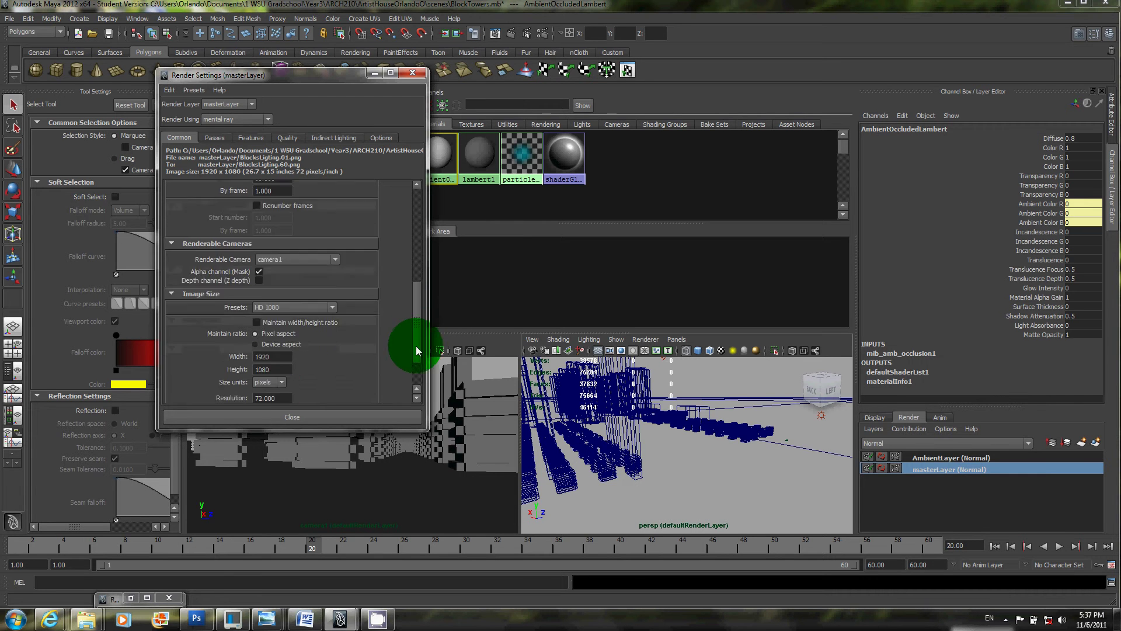
{"action": "left_click", "coordinate": [324, 282]}
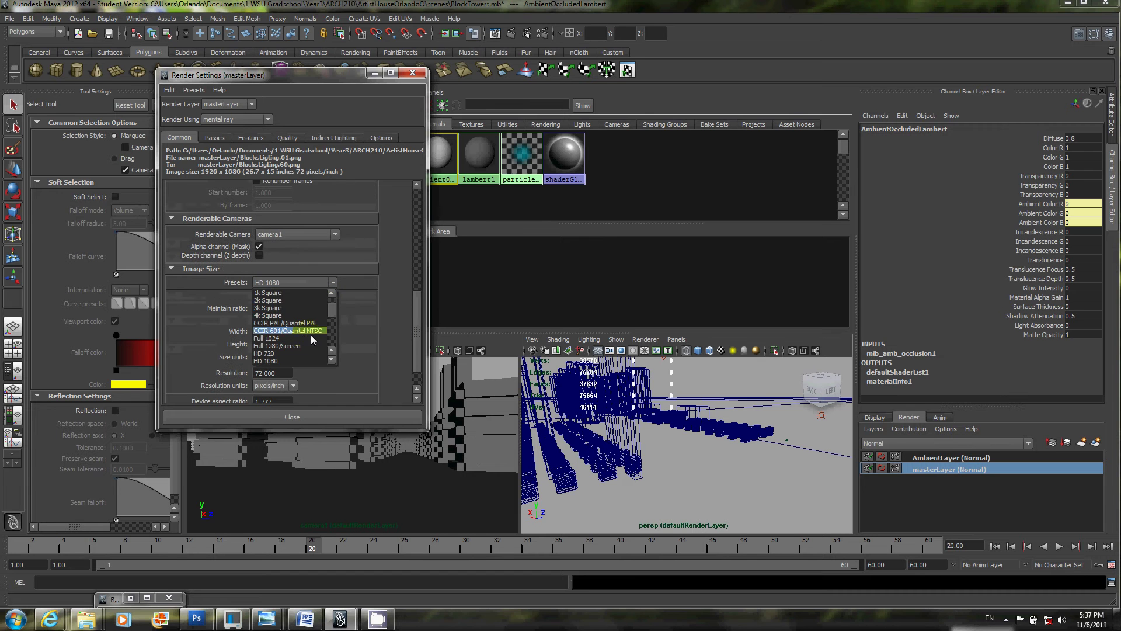
{"action": "left_click", "coordinate": [306, 354]}
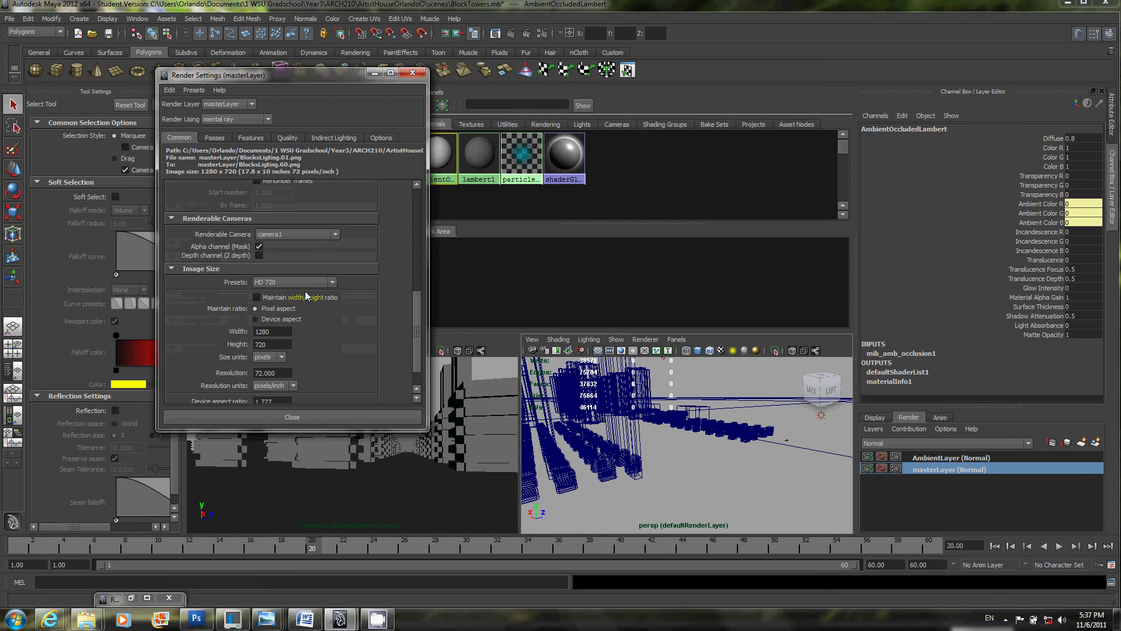
Step: Review the common render settings for masterLayer and AmbientLayer, leave masterLayer active, and close the settings
{"action": "scroll", "coordinate": [415, 372], "scroll_direction": "down", "scroll_amount": 2}
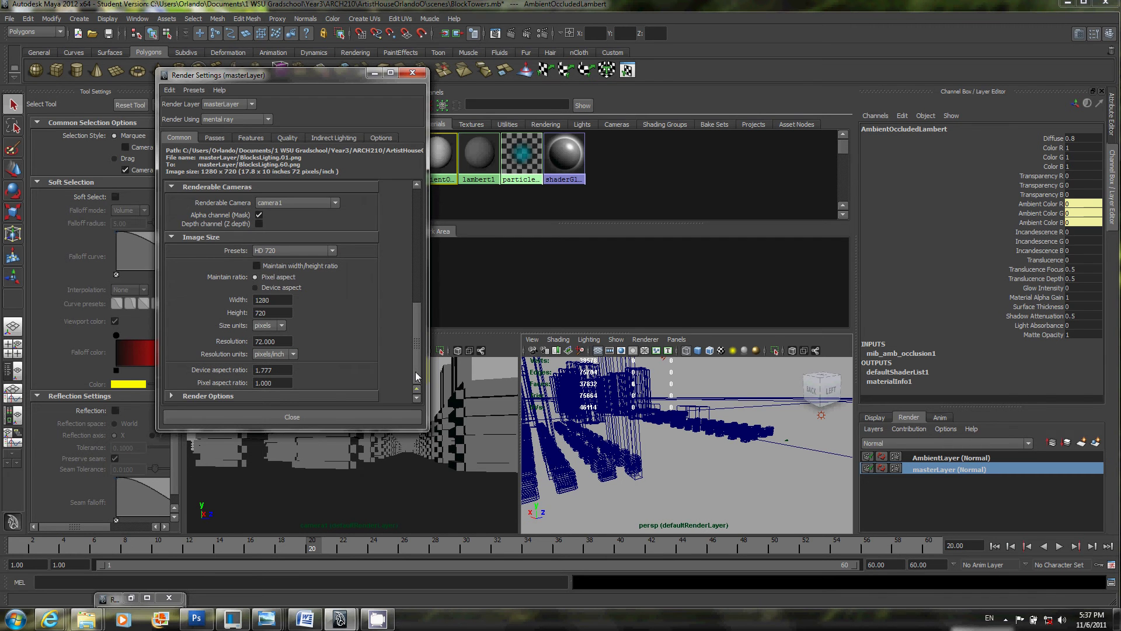
{"action": "left_click_drag", "start_coordinate": [418, 336], "coordinate": [408, 223]}
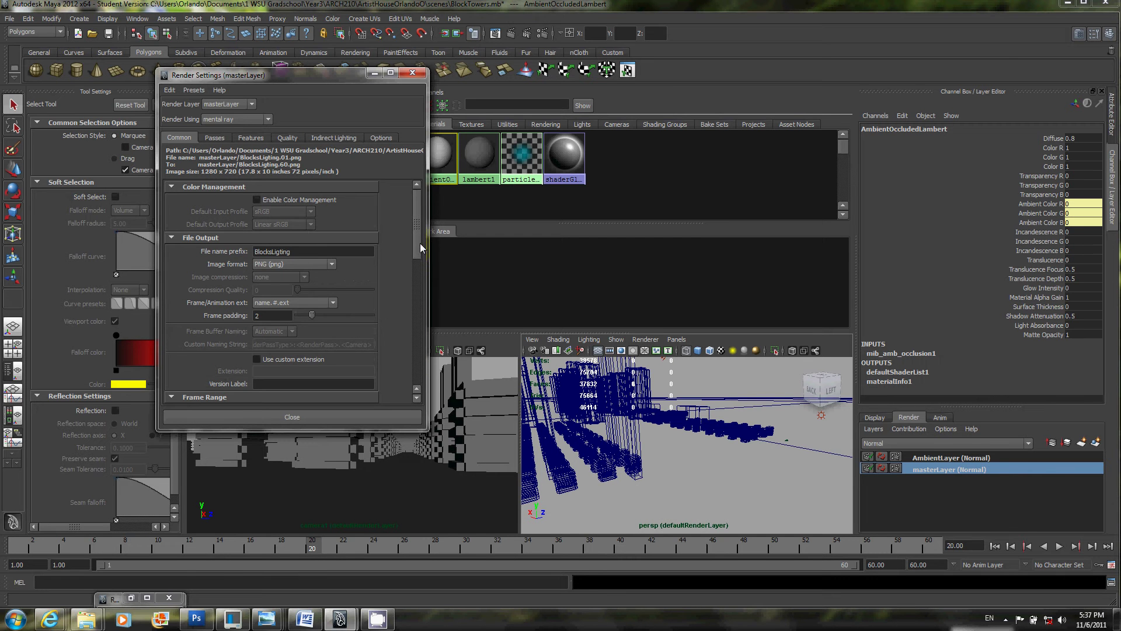
{"action": "left_click_drag", "start_coordinate": [418, 243], "coordinate": [413, 318]}
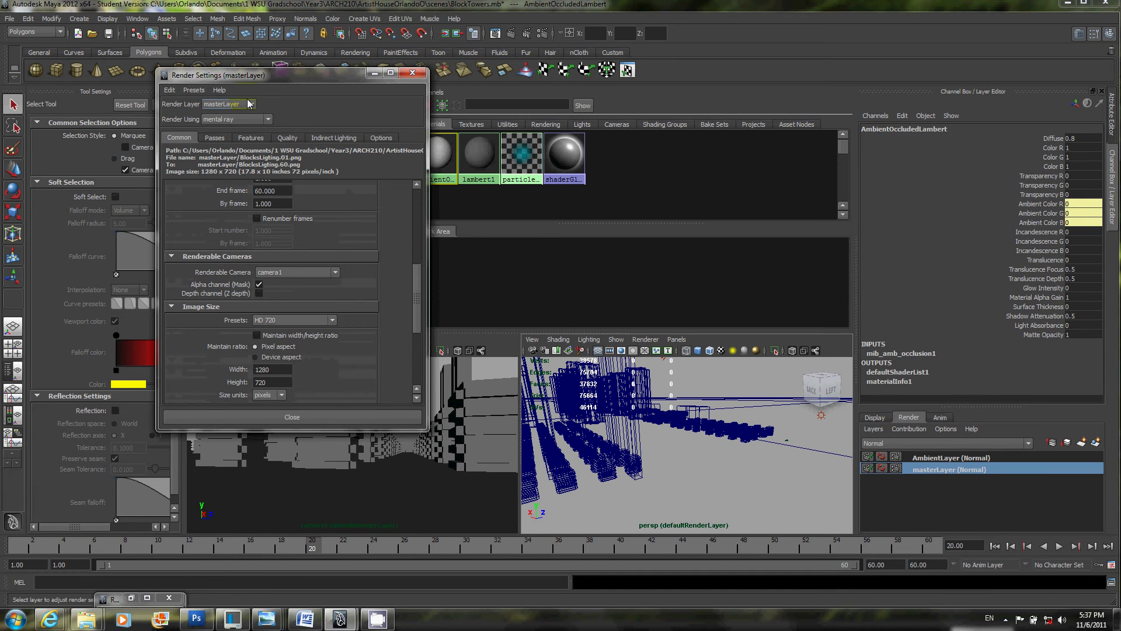
{"action": "left_click", "coordinate": [961, 458]}
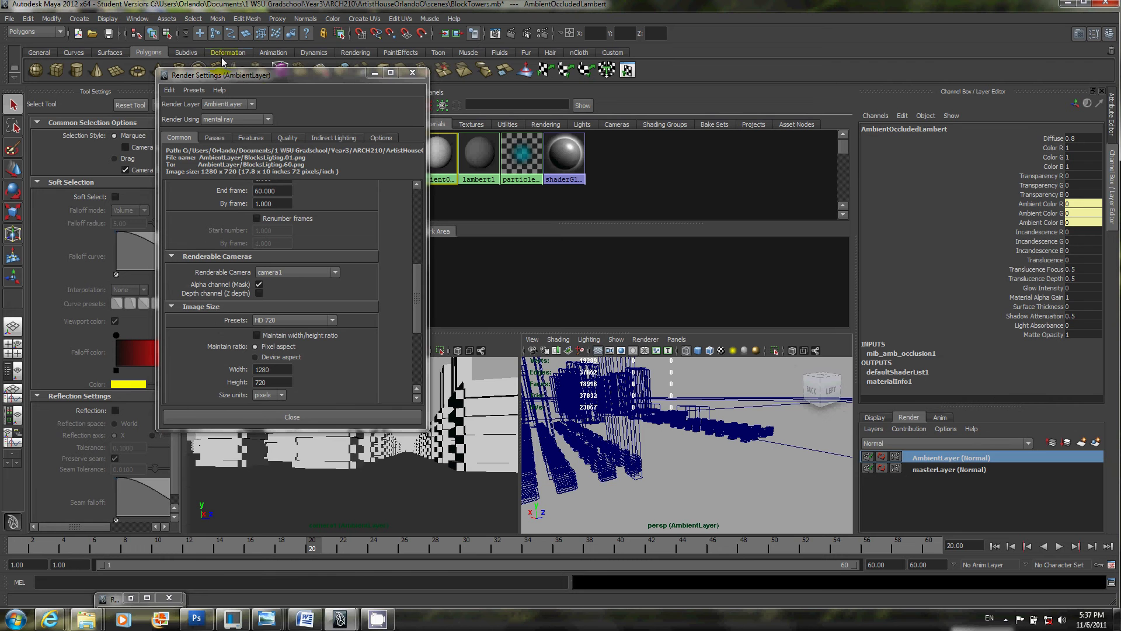
{"action": "left_click", "coordinate": [944, 469]}
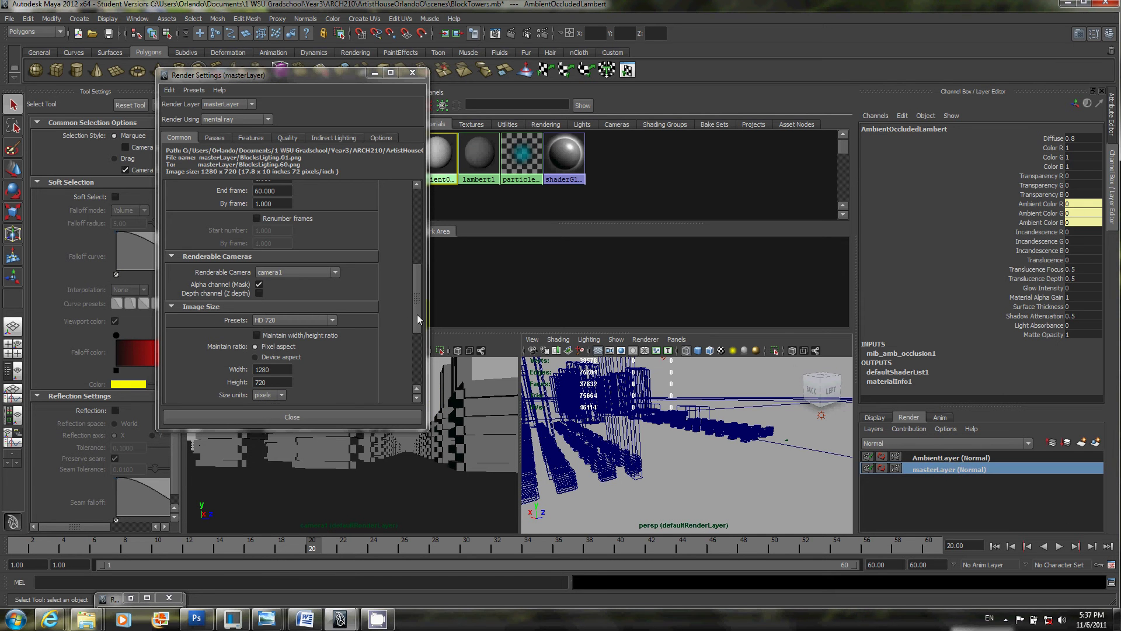
{"action": "left_click", "coordinate": [340, 418]}
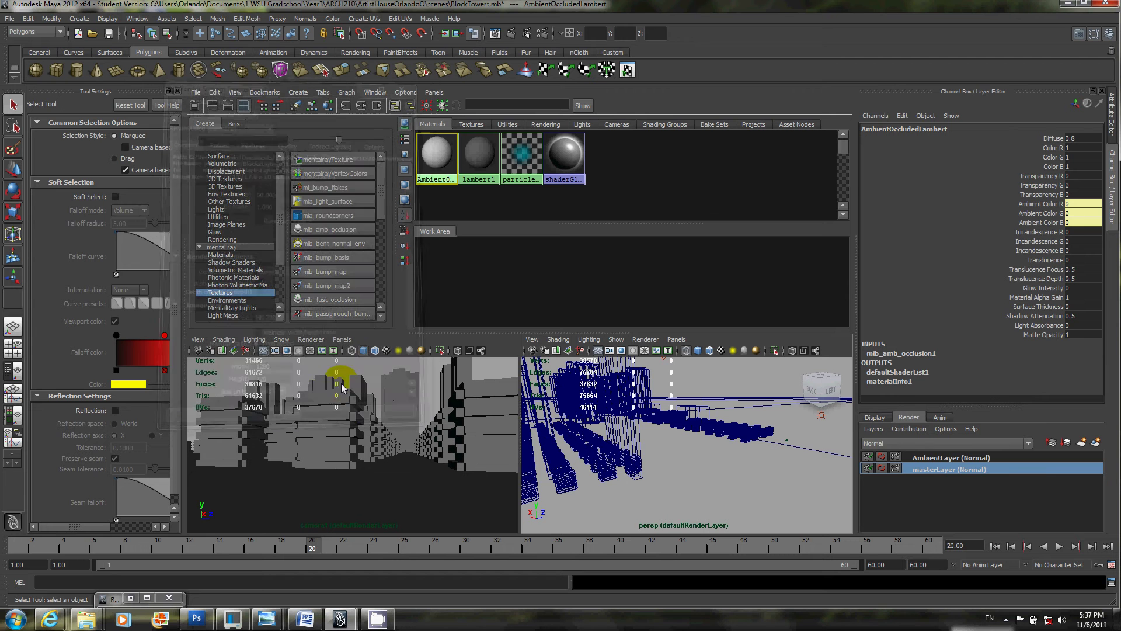
Step: Save the BlockTowers scene, accepting the student version notice
{"action": "left_click", "coordinate": [11, 21]}
{"action": "left_click", "coordinate": [43, 60]}
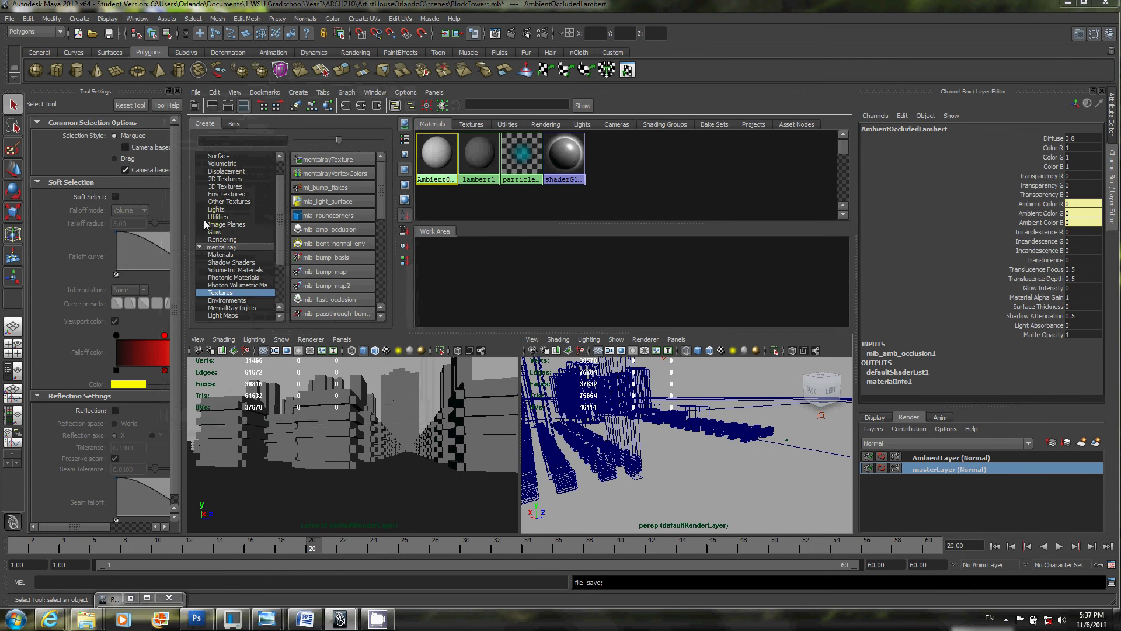
{"action": "left_click", "coordinate": [550, 317]}
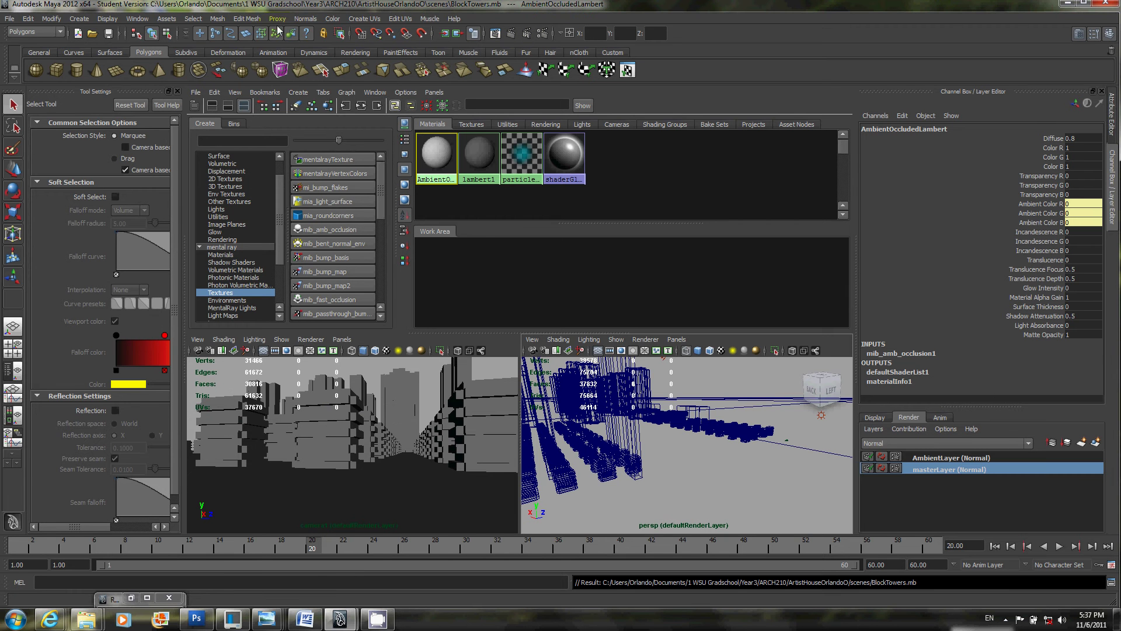
Step: Switch the menu set from Polygons to Rendering
{"action": "left_click", "coordinate": [216, 20]}
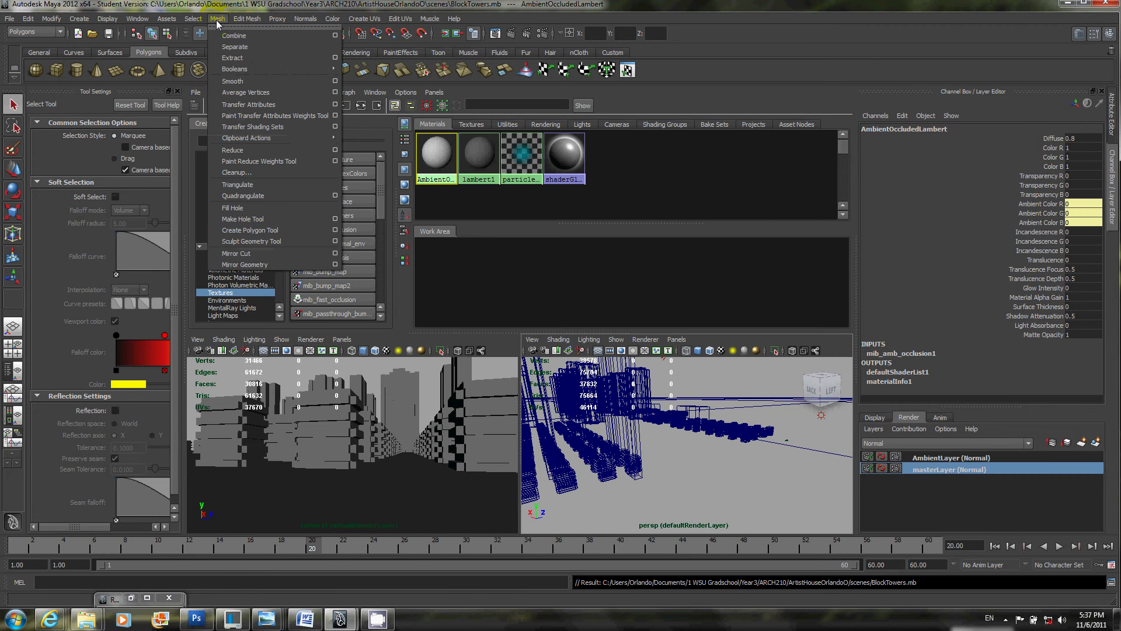
{"action": "left_click", "coordinate": [216, 20]}
{"action": "left_click", "coordinate": [167, 18]}
{"action": "left_click", "coordinate": [45, 33]}
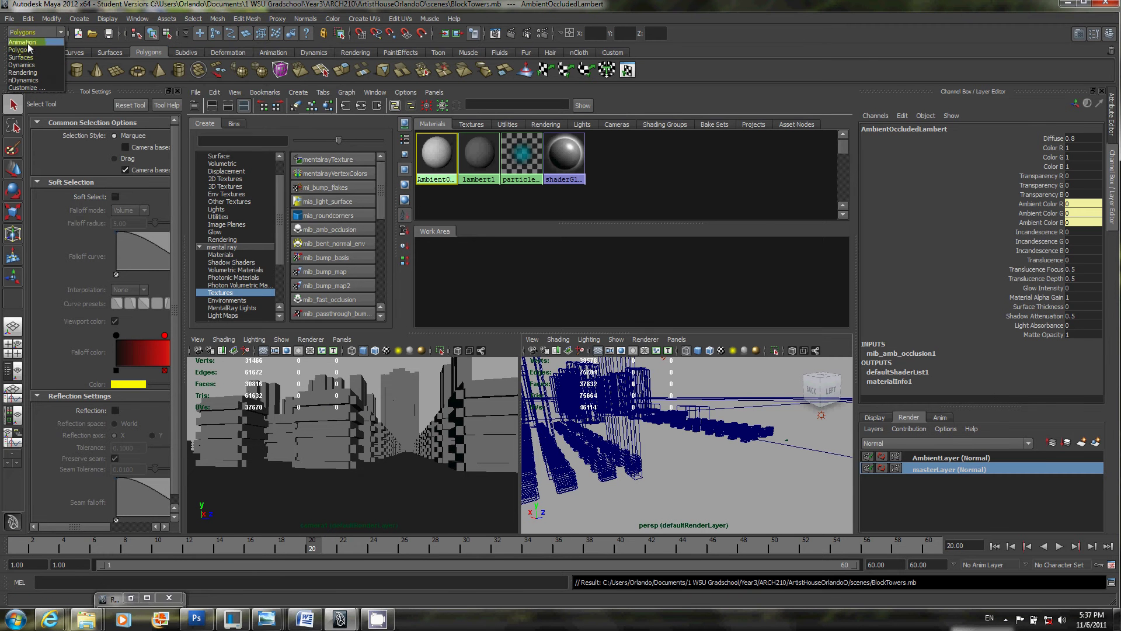
{"action": "left_click", "coordinate": [31, 74]}
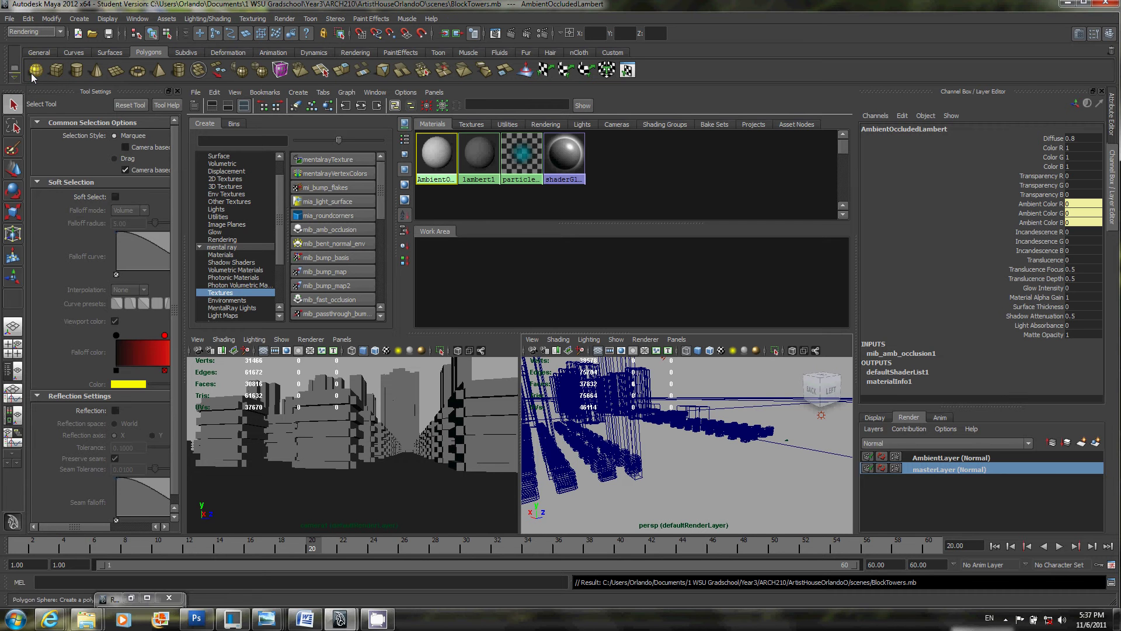
Step: Start a batch render, allowing Maya through the firewall on private networks and continuing past the student version notice
{"action": "left_click", "coordinate": [285, 19]}
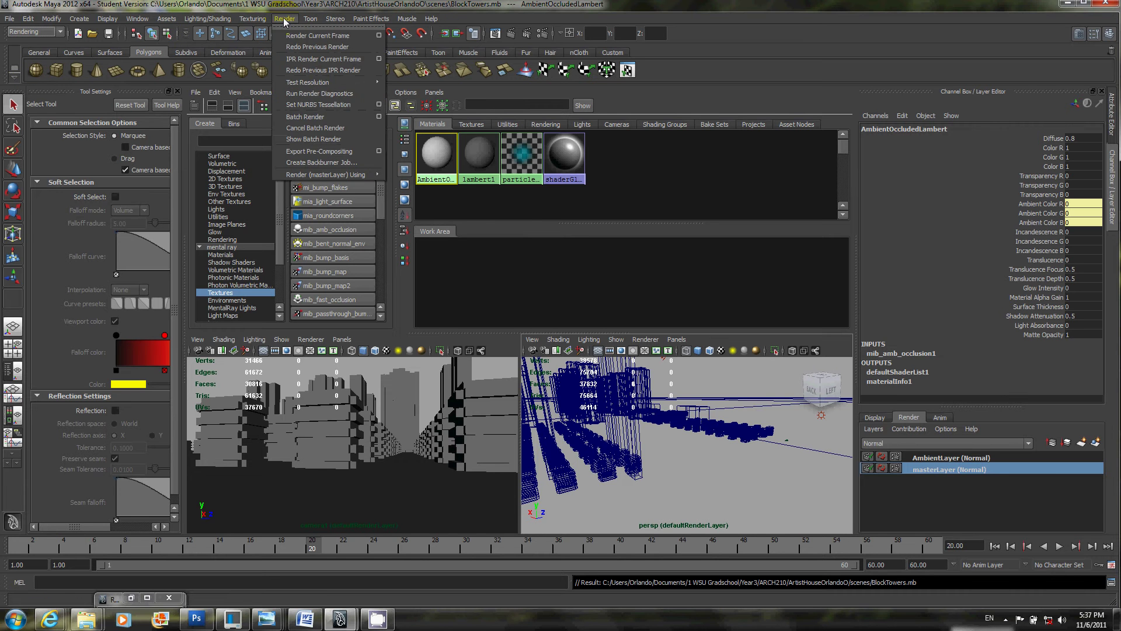
{"action": "left_click", "coordinate": [328, 117]}
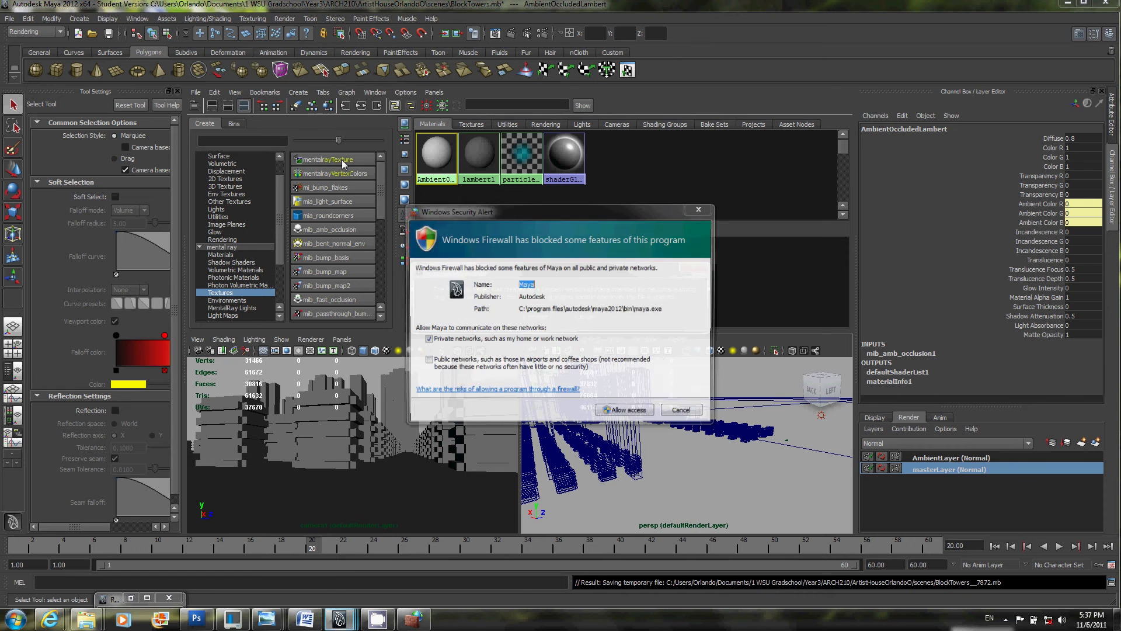
{"action": "left_click", "coordinate": [626, 412]}
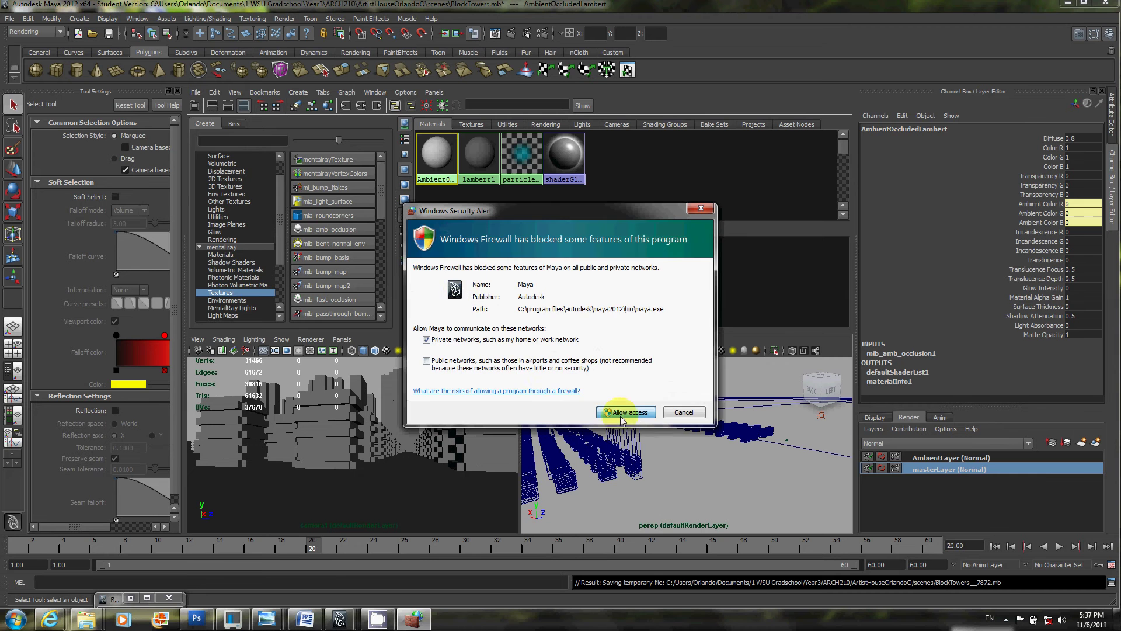
{"action": "left_click", "coordinate": [624, 413]}
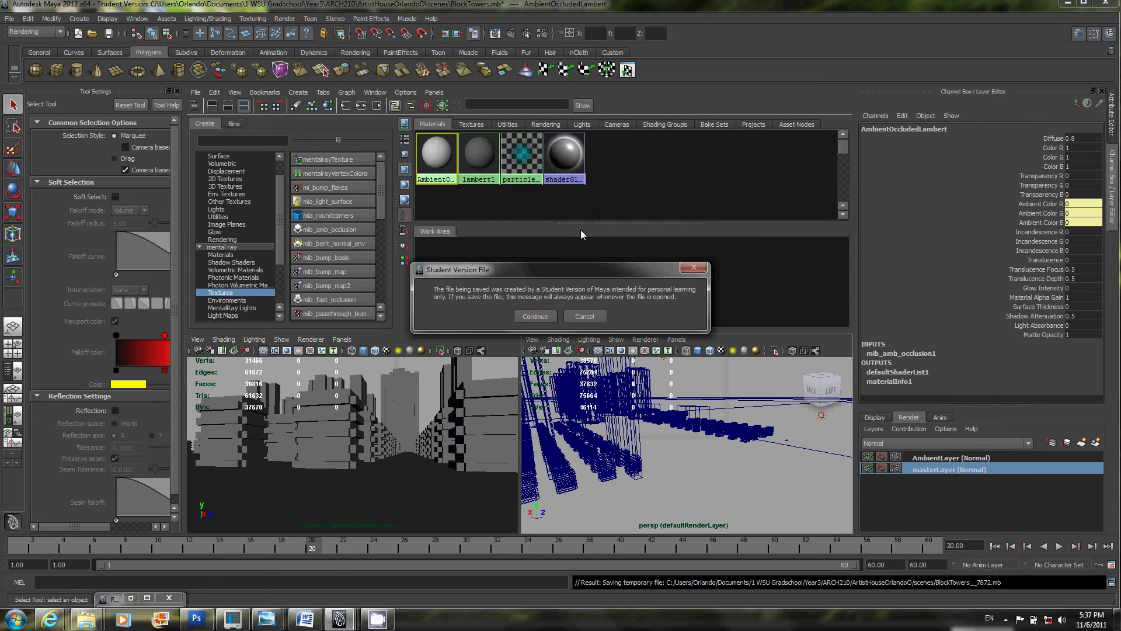
{"action": "left_click", "coordinate": [544, 318]}
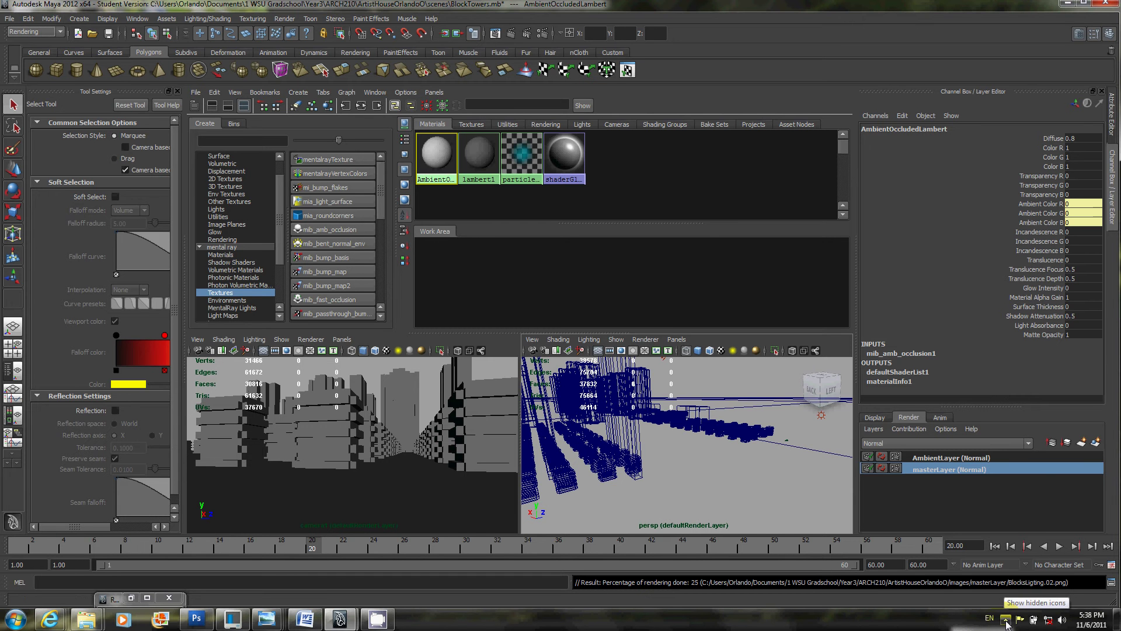
{"action": "left_click", "coordinate": [1006, 621]}
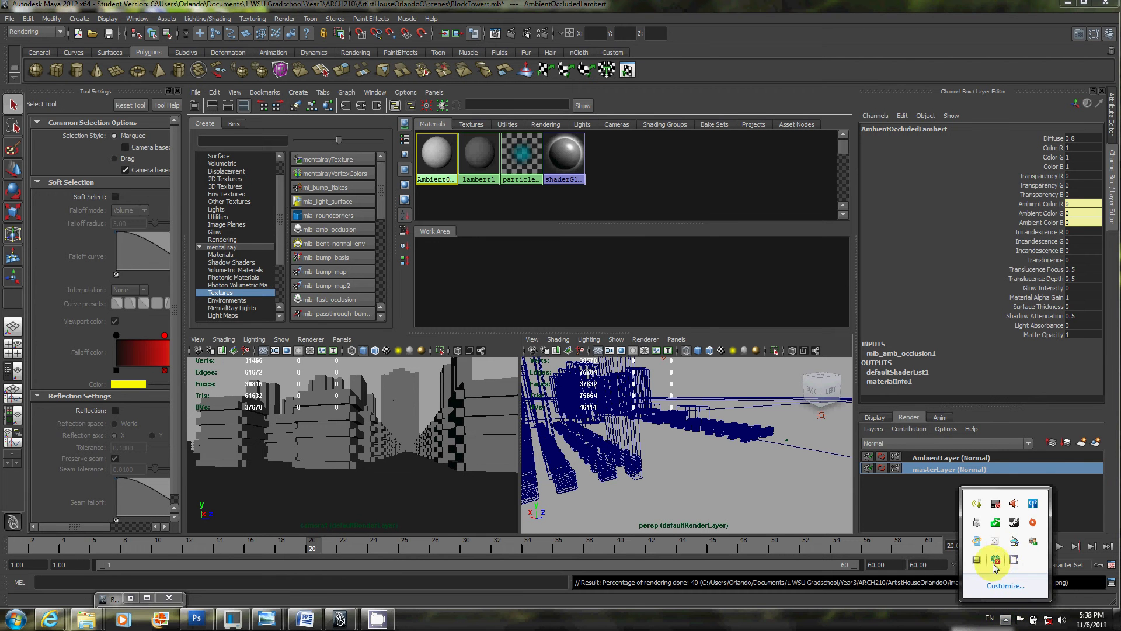
{"action": "right_click", "coordinate": [1014, 559]}
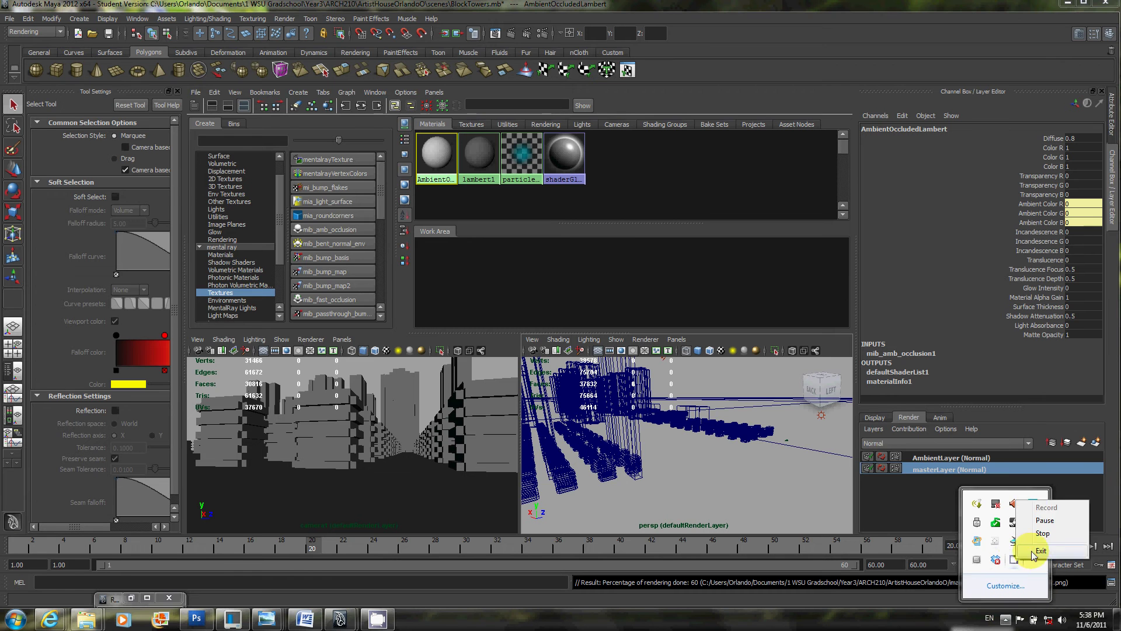
{"action": "left_click", "coordinate": [1044, 520]}
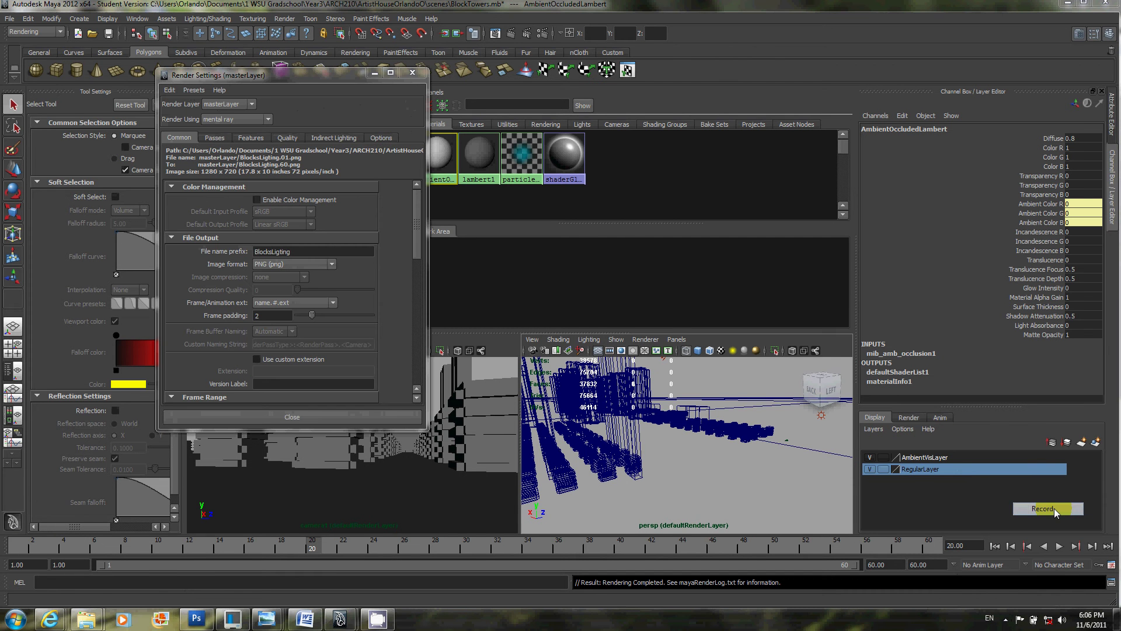
{"action": "left_click", "coordinate": [1053, 508]}
Step: Minimize the render settings, switch to Windows Explorer, and open the masterLayer folder inside the project's images folder
{"action": "left_click", "coordinate": [372, 75]}
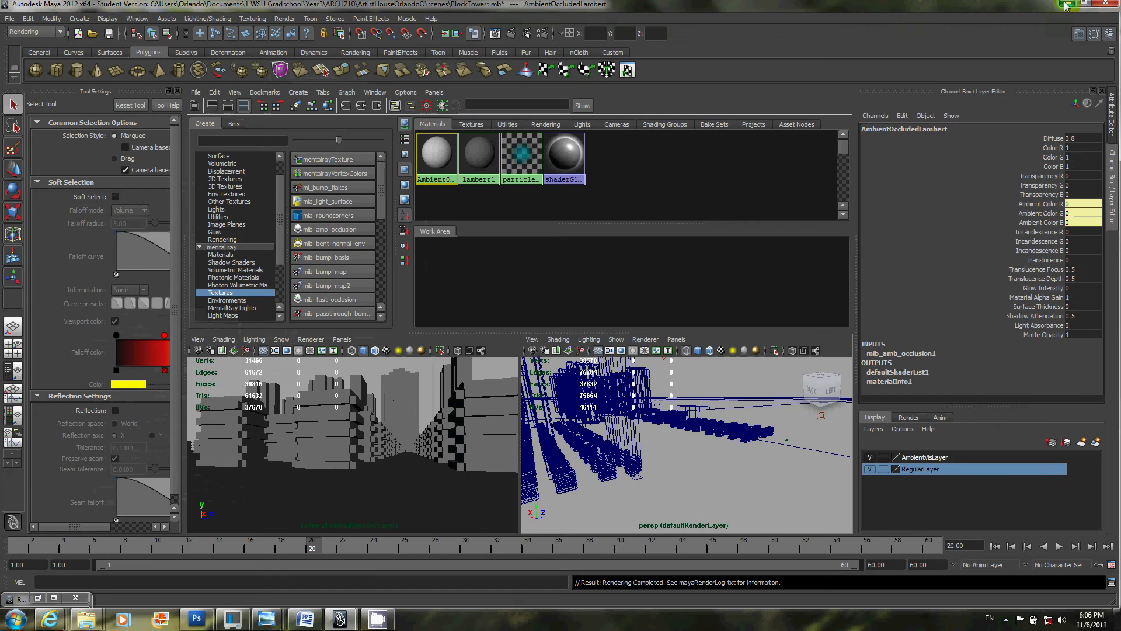
{"action": "key", "text": "alt+Tab"}
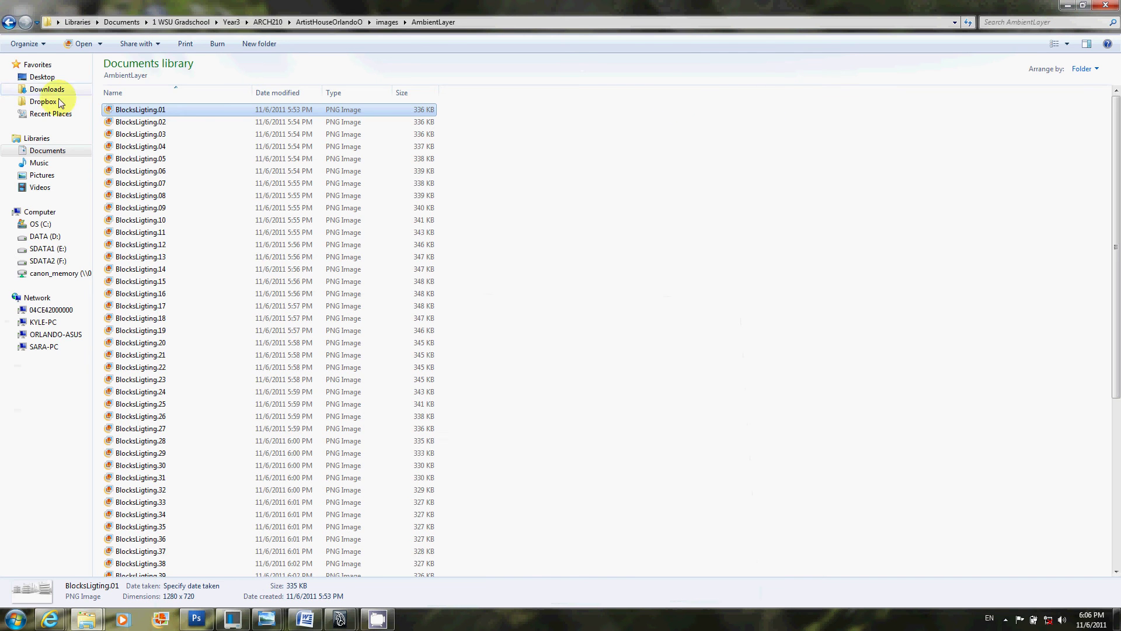
{"action": "left_click", "coordinate": [9, 22]}
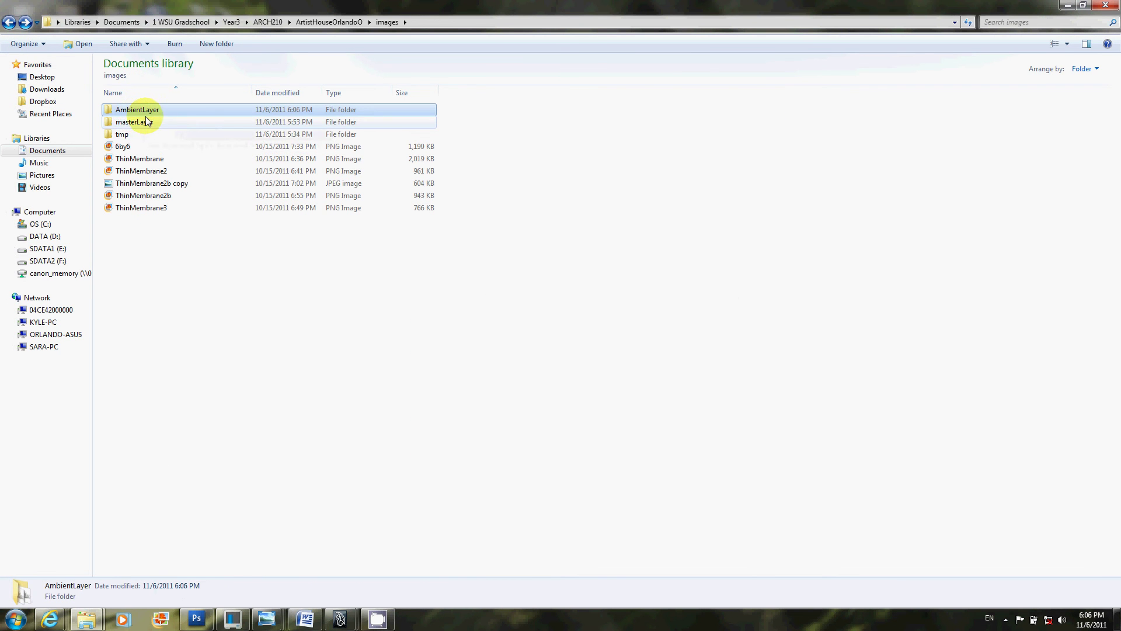
{"action": "double_click", "coordinate": [121, 123]}
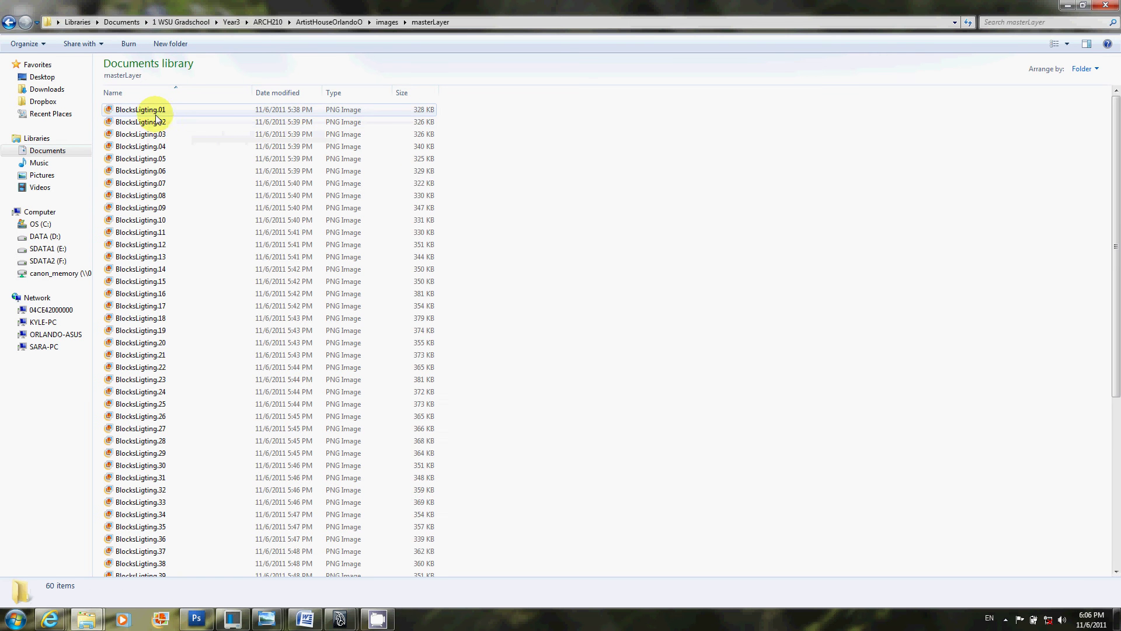
Step: View the rendered masterLayer frames BlocksLigting.01 and BlocksLigting.11 in the photo viewer, closing each one after inspection
{"action": "left_click", "coordinate": [156, 111]}
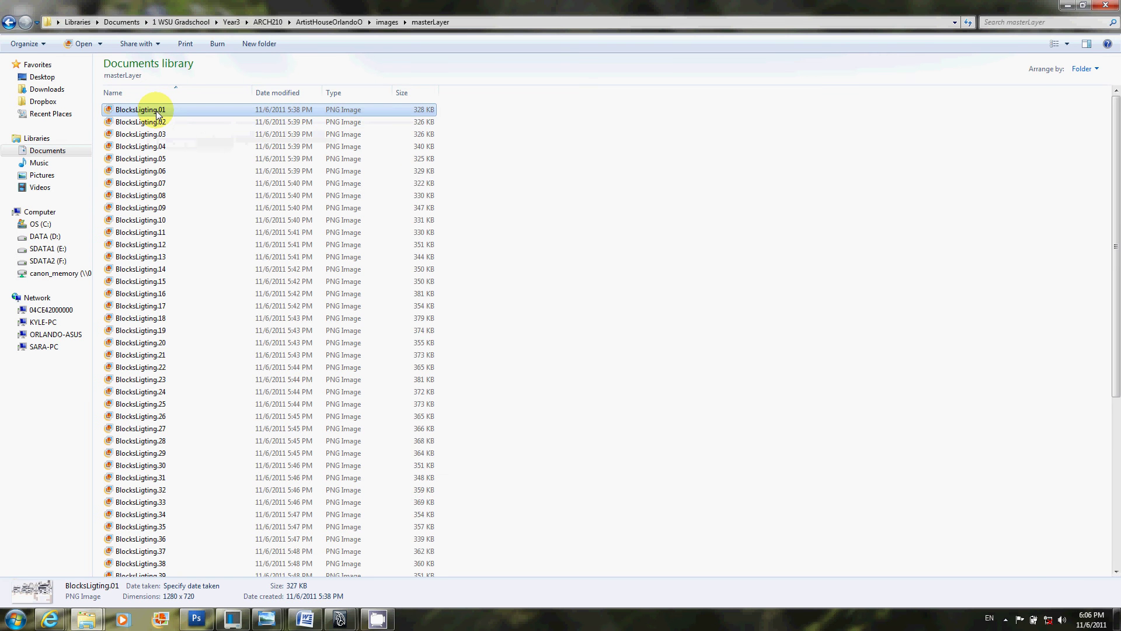
{"action": "double_click", "coordinate": [158, 114]}
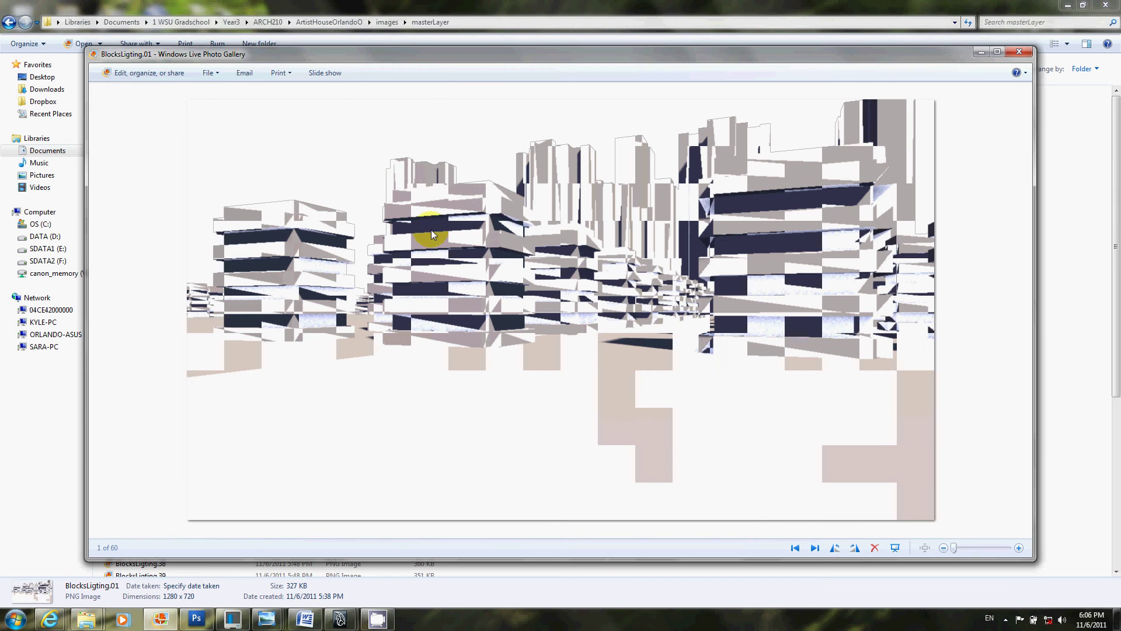
{"action": "mouse_move", "coordinate": [123, 54]}
{"action": "left_mouse_down"}
{"action": "mouse_move", "coordinate": [130, 44]}
{"action": "mouse_move", "coordinate": [142, 50]}
{"action": "mouse_move", "coordinate": [113, 39]}
{"action": "left_mouse_up"}
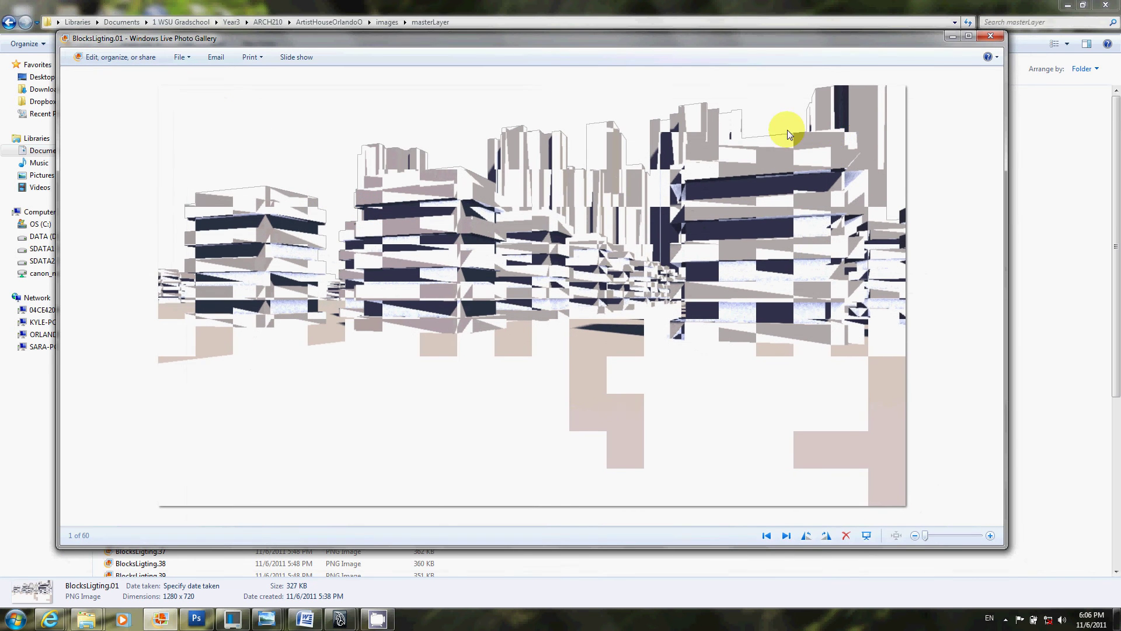
{"action": "left_click", "coordinate": [990, 36]}
{"action": "double_click", "coordinate": [206, 229]}
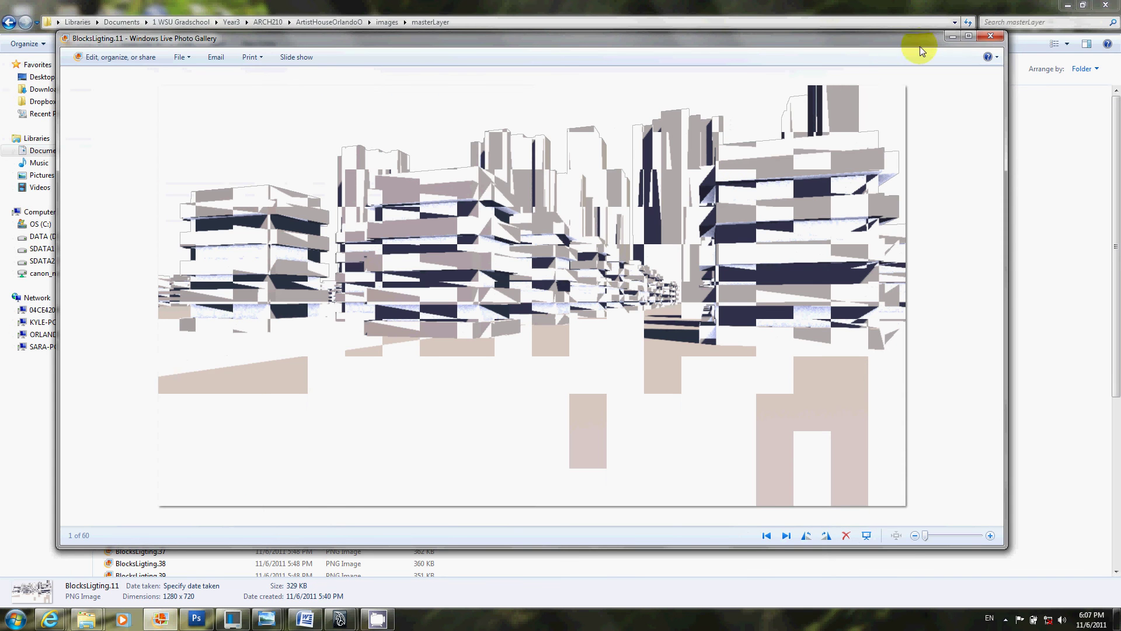
{"action": "left_click", "coordinate": [991, 35]}
Step: Open the AmbientLayer folder and step through its rendered frames from BlocksLigting.02 to BlocksLigting.11, closing the viewer when done
{"action": "left_click", "coordinate": [5, 22]}
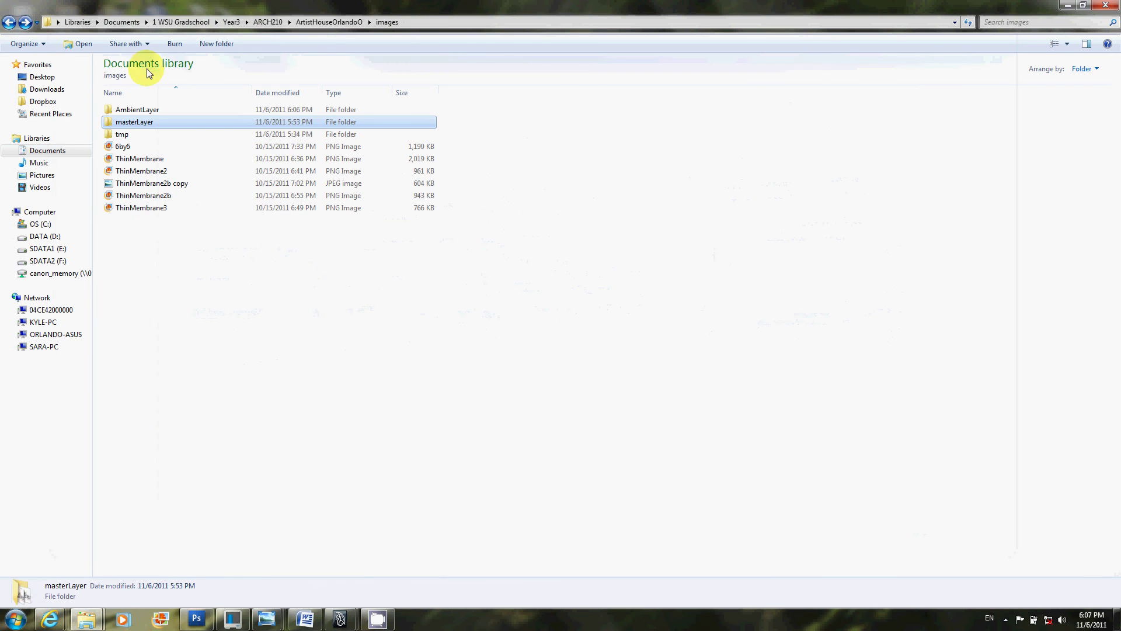
{"action": "double_click", "coordinate": [141, 110]}
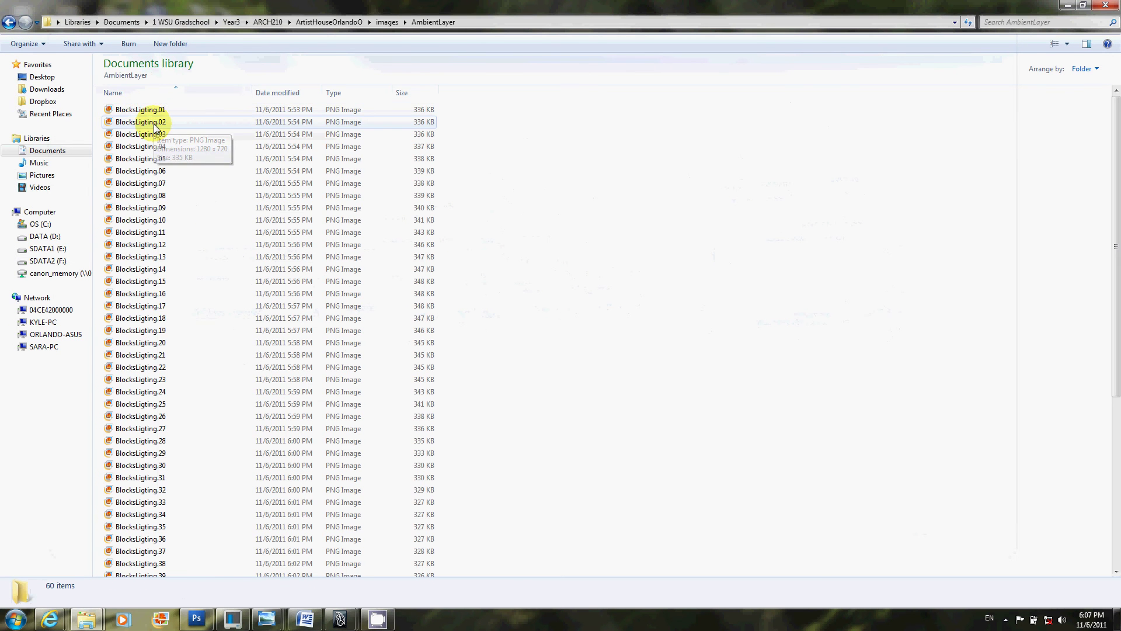
{"action": "double_click", "coordinate": [153, 124]}
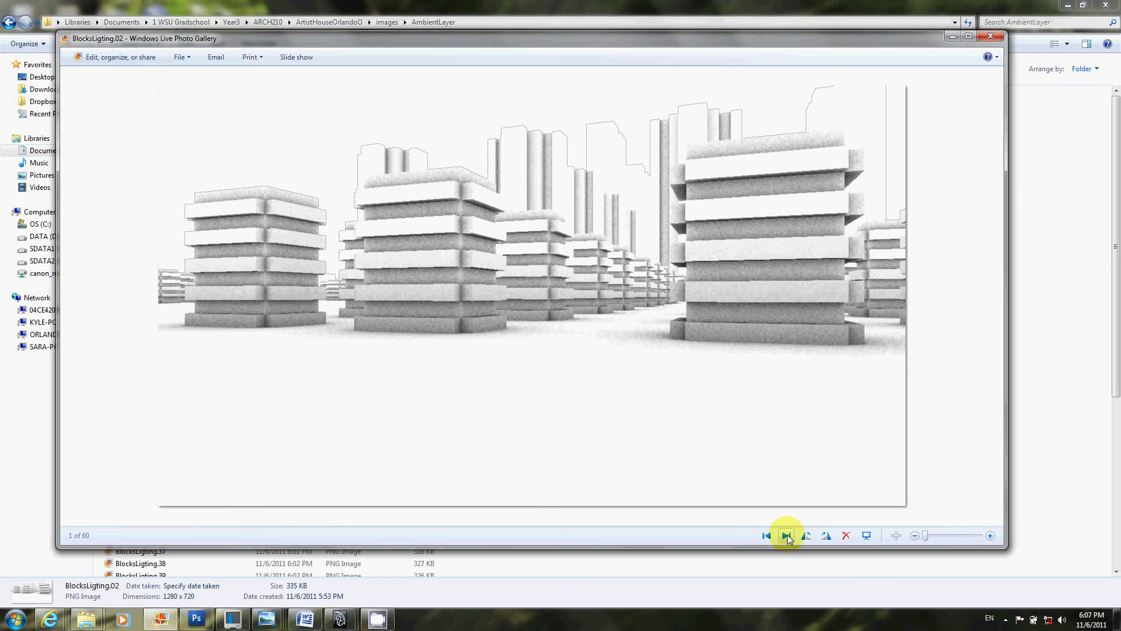
{"action": "left_click", "coordinate": [786, 536]}
{"action": "left_click", "coordinate": [786, 536]}
{"action": "left_click", "coordinate": [787, 535]}
{"action": "left_click", "coordinate": [787, 535]}
{"action": "left_click", "coordinate": [787, 535]}
{"action": "left_click", "coordinate": [787, 535]}
{"action": "left_click", "coordinate": [787, 536]}
{"action": "left_click", "coordinate": [786, 535]}
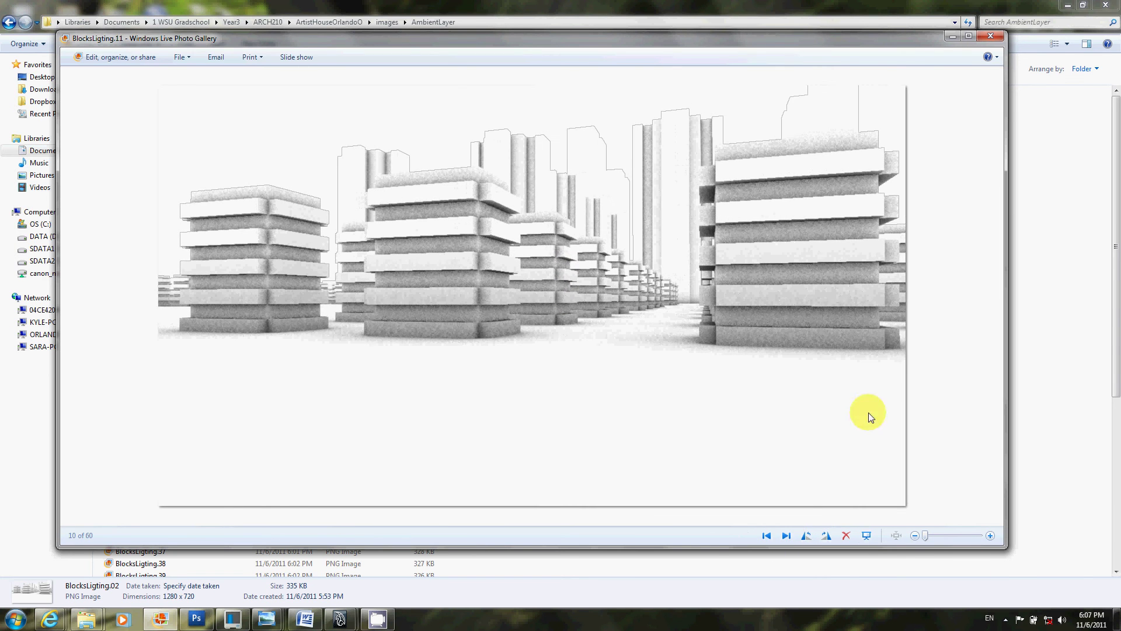
{"action": "left_click", "coordinate": [991, 36]}
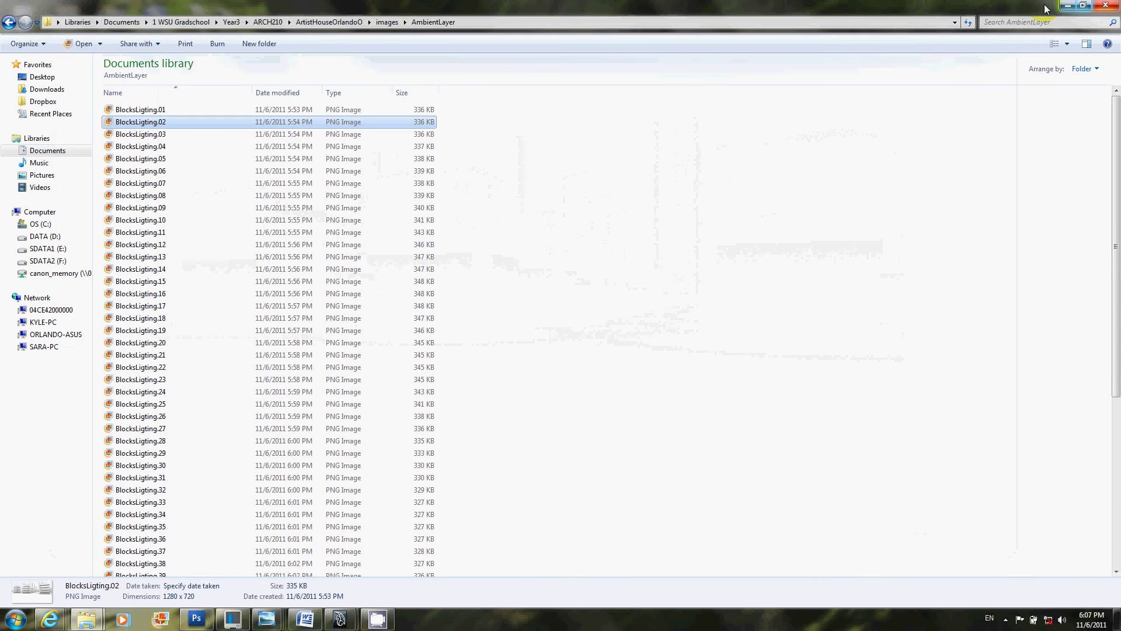
Step: Minimize the open folder windows and switch back to Maya
{"action": "left_click", "coordinate": [1067, 5]}
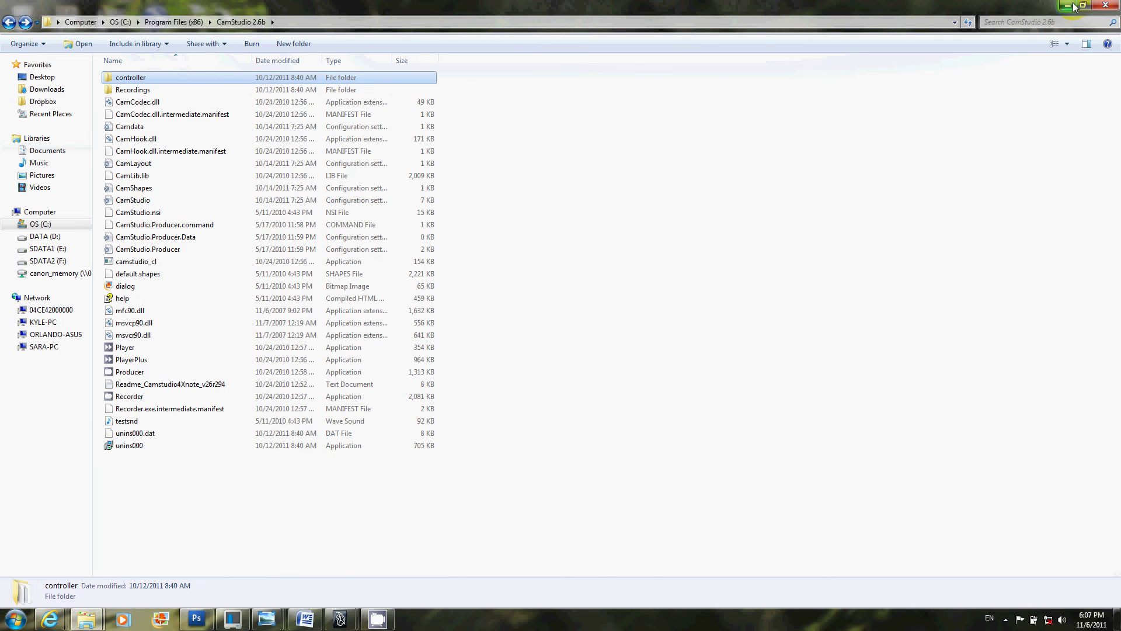
{"action": "left_click", "coordinate": [1067, 6]}
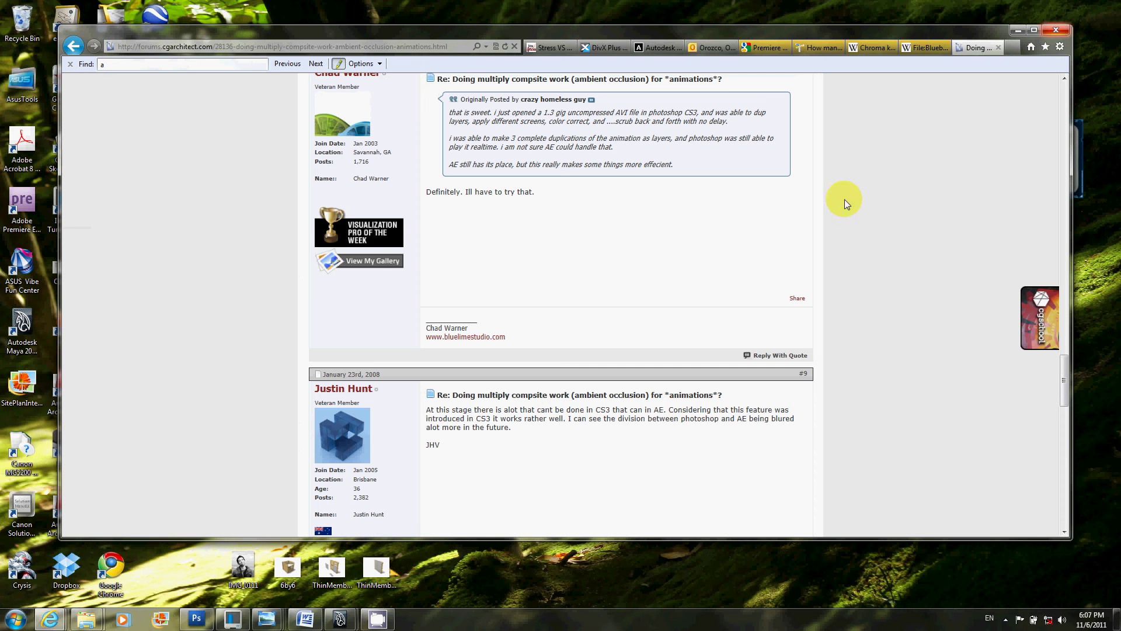
{"action": "left_click", "coordinate": [340, 618]}
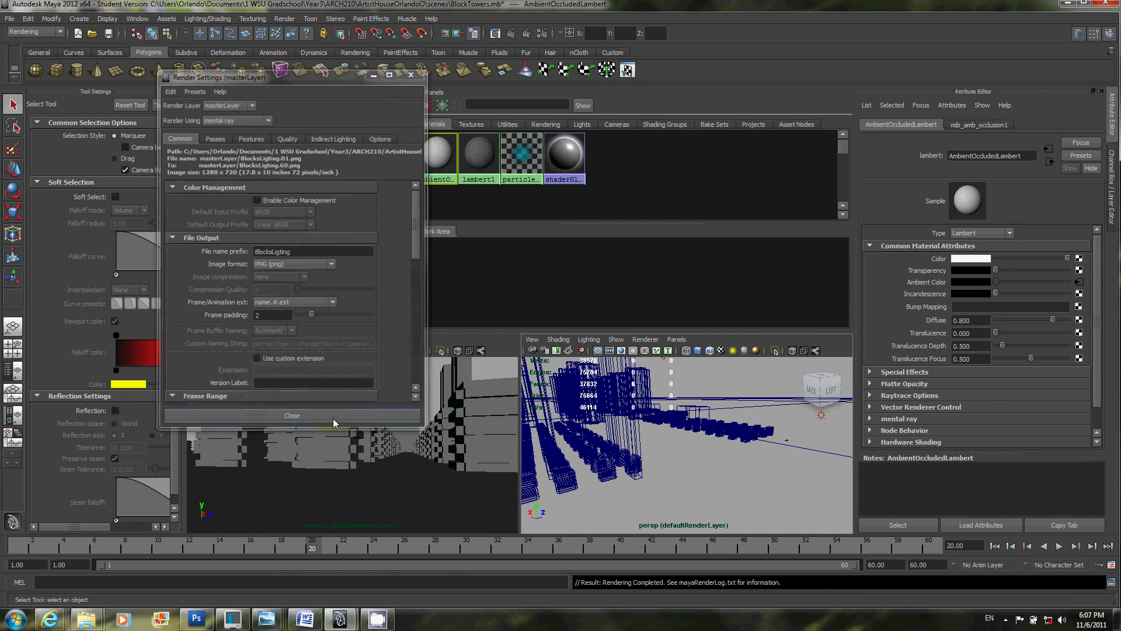
Step: Close the render settings, show the layer editor, and hide the AmbientVisLayer display layer so only RegularLayer is visible
{"action": "left_click", "coordinate": [292, 417]}
{"action": "key", "text": "ctrl+a"}
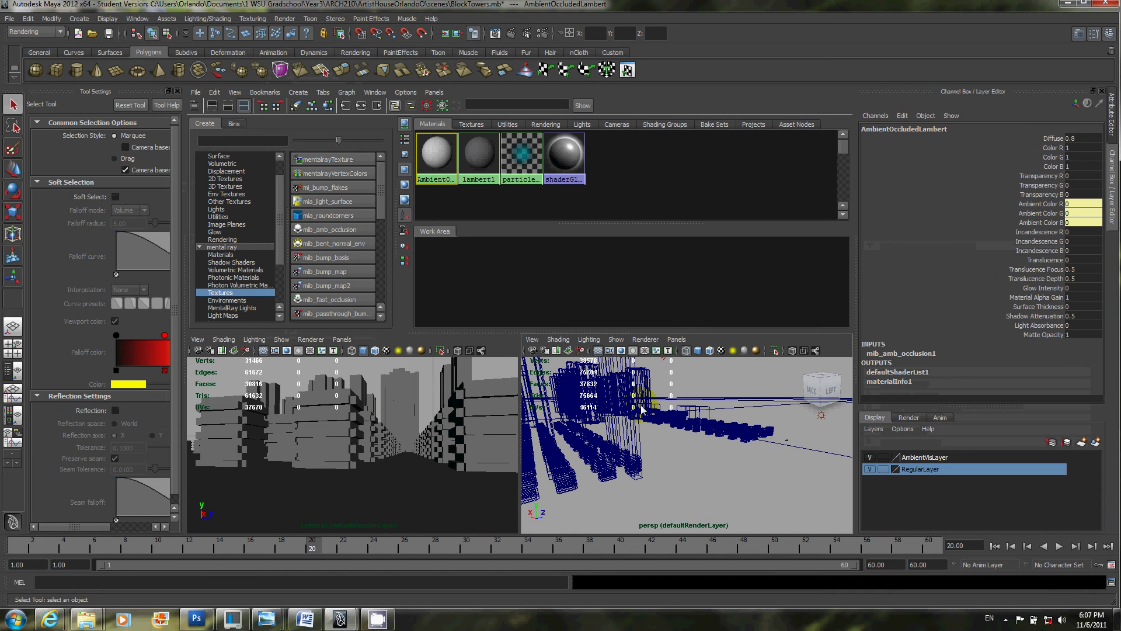
{"action": "left_click", "coordinate": [874, 457]}
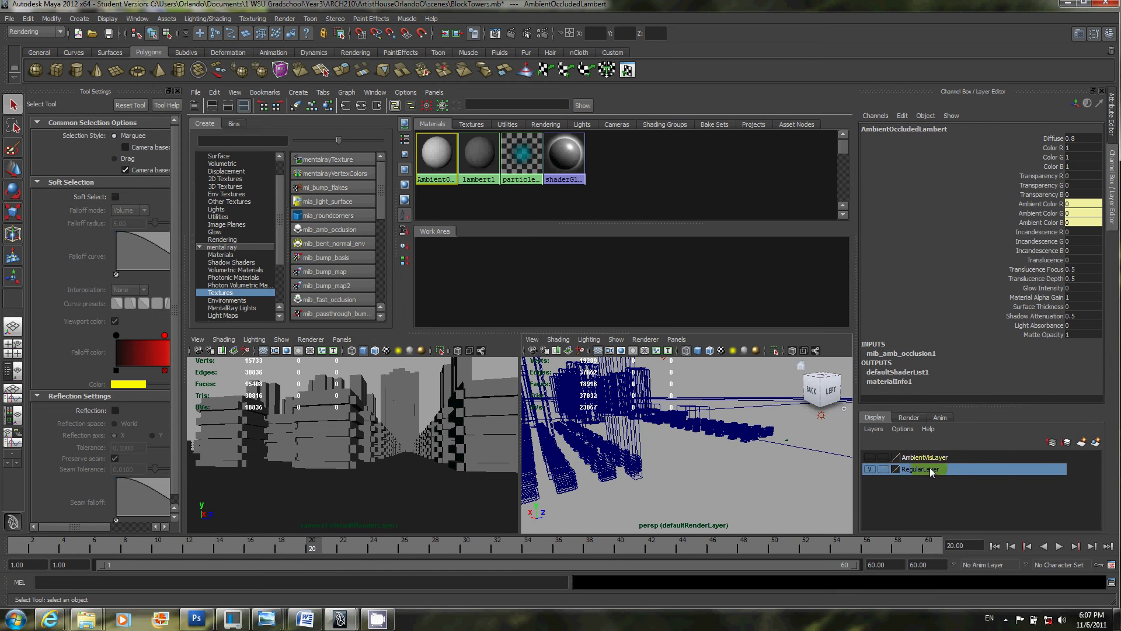
Step: Make the AmbientLayer render layer non-renderable, keep masterLayer renderable, and compare the display layers with the render layers
{"action": "left_click", "coordinate": [909, 418]}
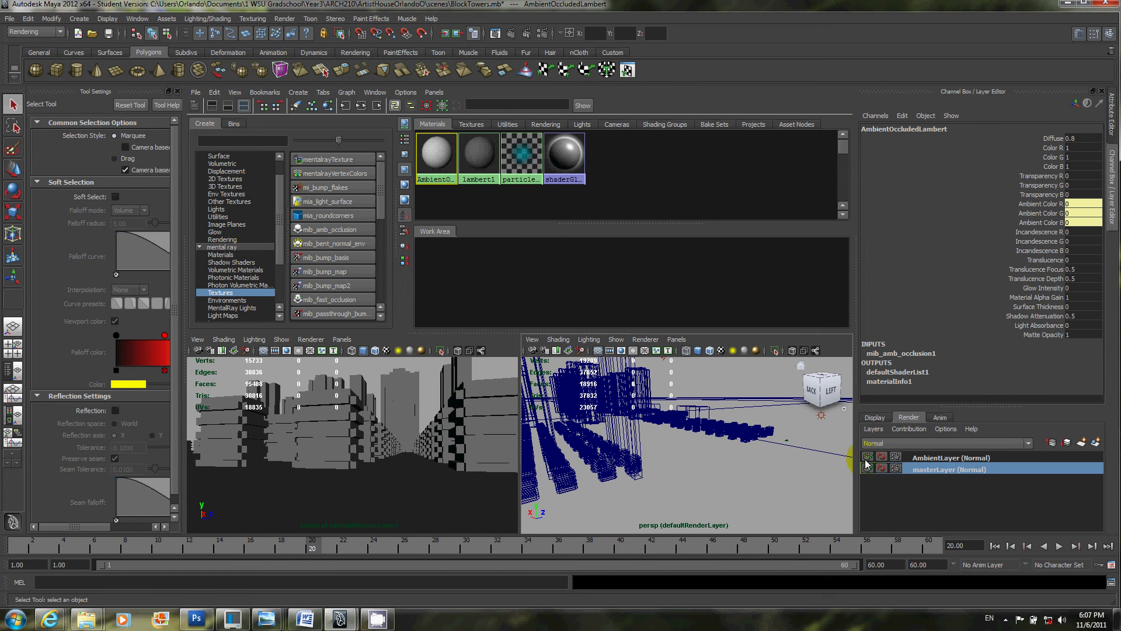
{"action": "left_click", "coordinate": [870, 458]}
{"action": "left_click", "coordinate": [876, 417]}
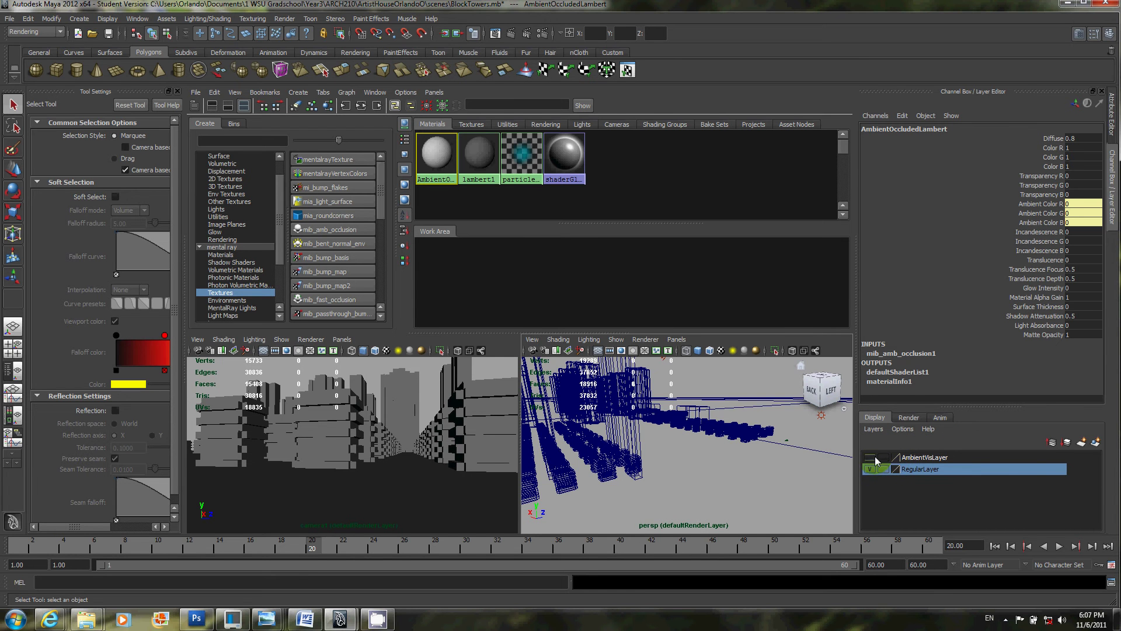
{"action": "left_click", "coordinate": [866, 429]}
{"action": "left_click", "coordinate": [908, 417]}
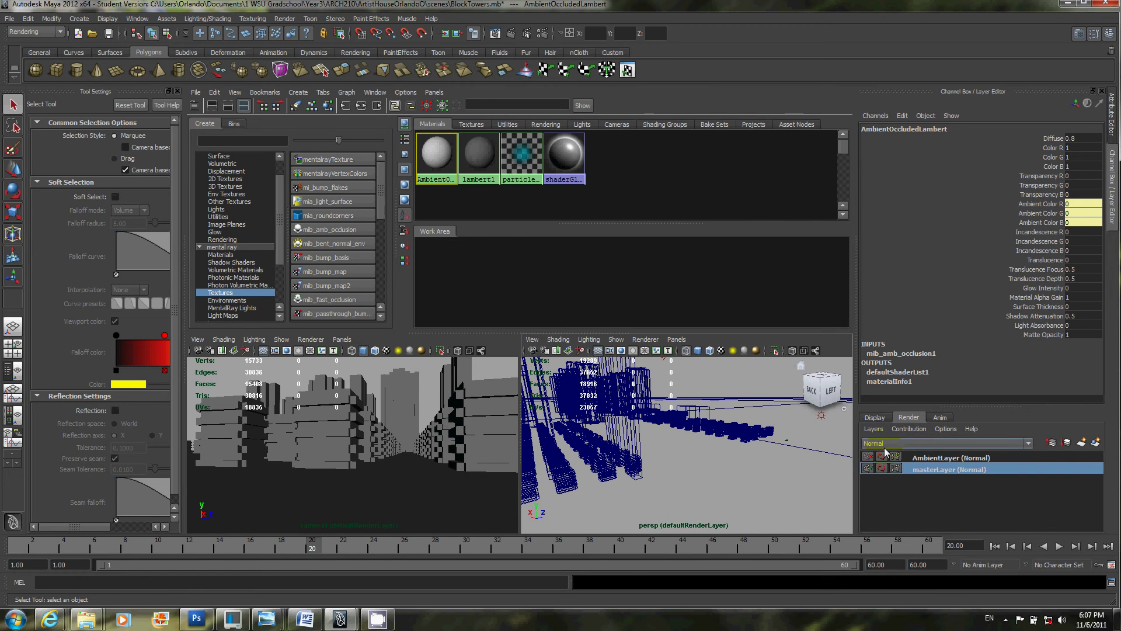
{"action": "left_click", "coordinate": [873, 418]}
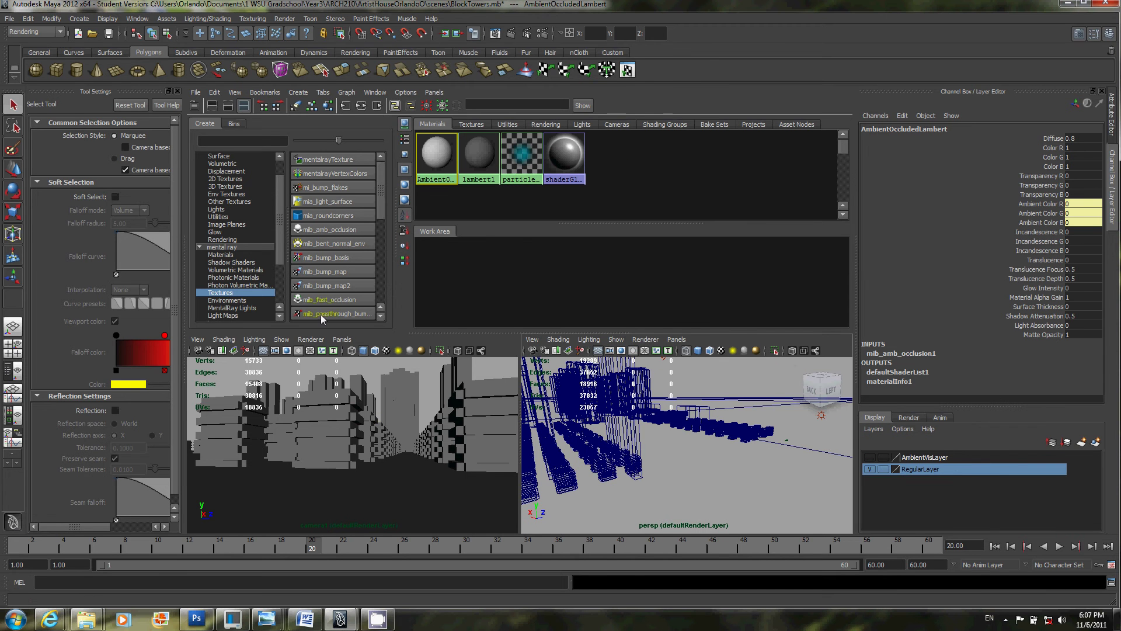
Step: Review the masterLayer file output settings in the render settings and close the window
{"action": "left_click", "coordinate": [543, 34]}
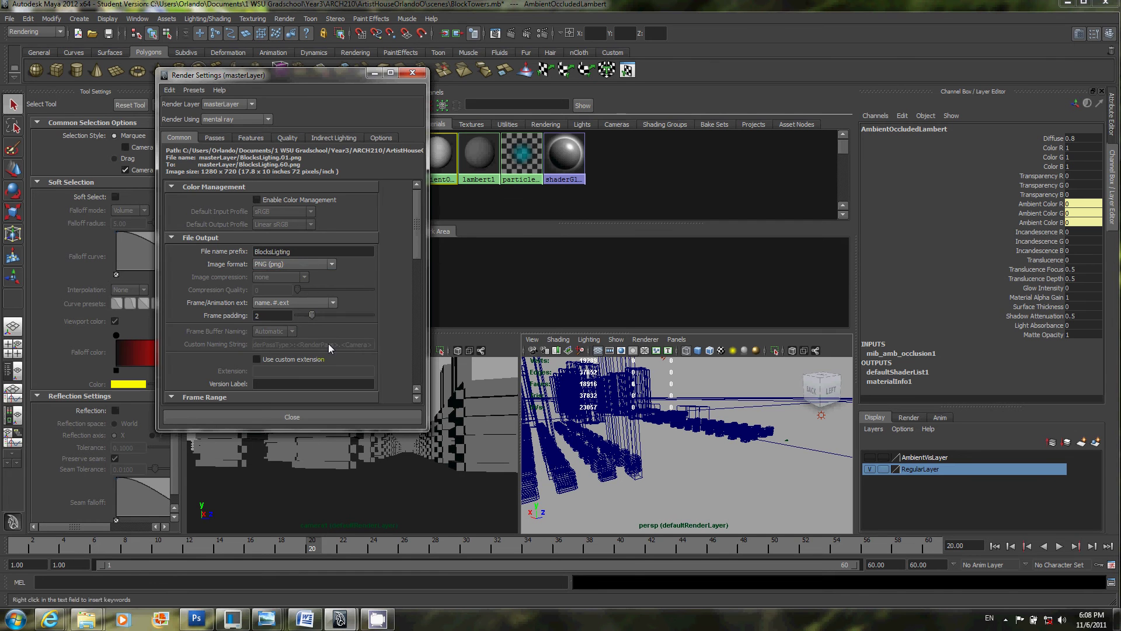
{"action": "mouse_move", "coordinate": [416, 228]}
{"action": "left_mouse_down"}
{"action": "mouse_move", "coordinate": [405, 352]}
{"action": "mouse_move", "coordinate": [413, 210]}
{"action": "left_mouse_up"}
{"action": "left_click", "coordinate": [310, 417]}
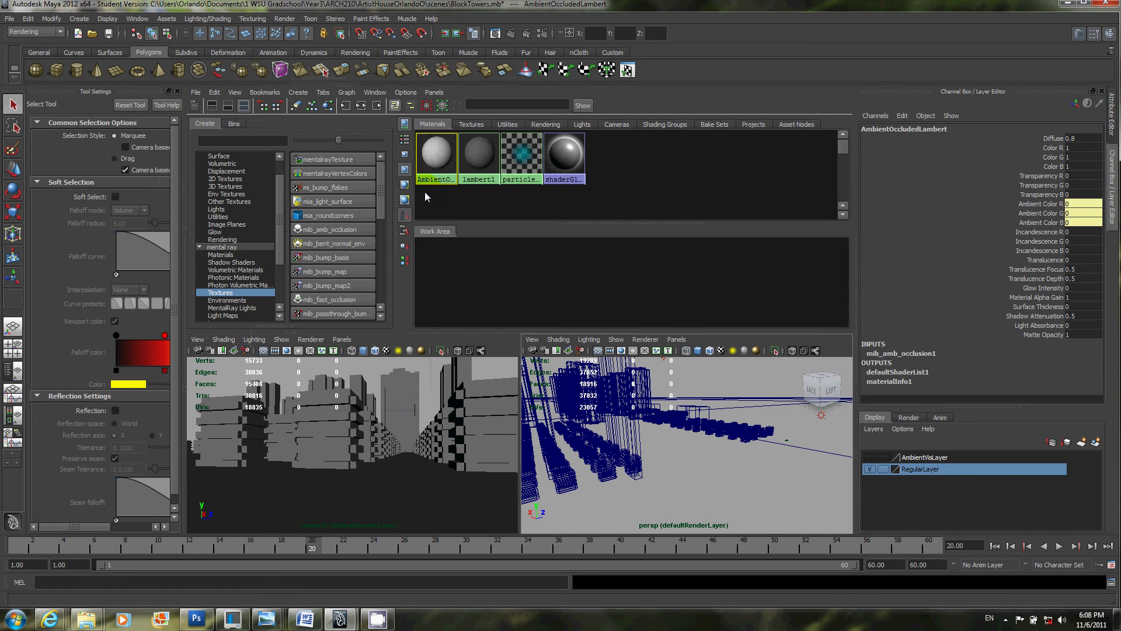
Step: Start a batch render of masterLayer and continue past the student version notice
{"action": "left_click", "coordinate": [875, 418]}
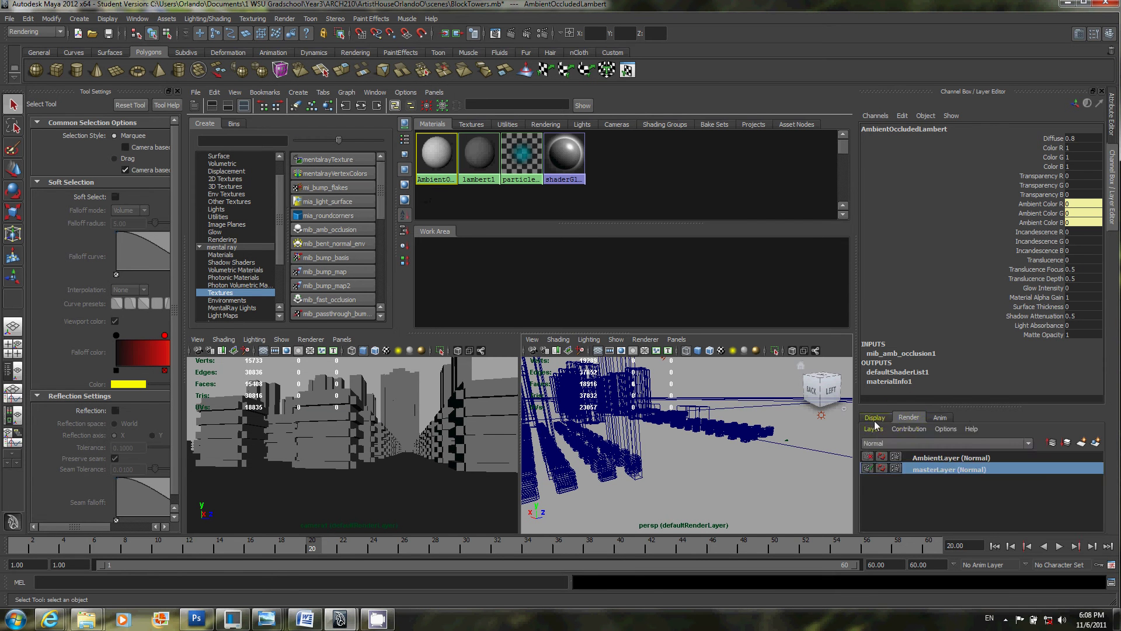
{"action": "left_click", "coordinate": [285, 19]}
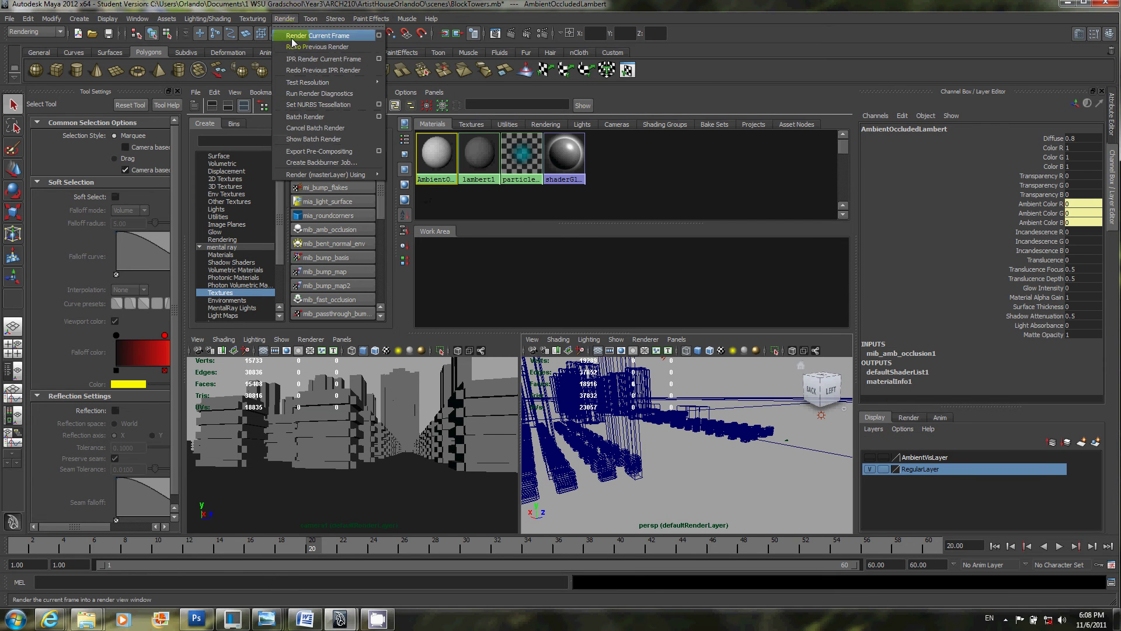
{"action": "left_click", "coordinate": [347, 119]}
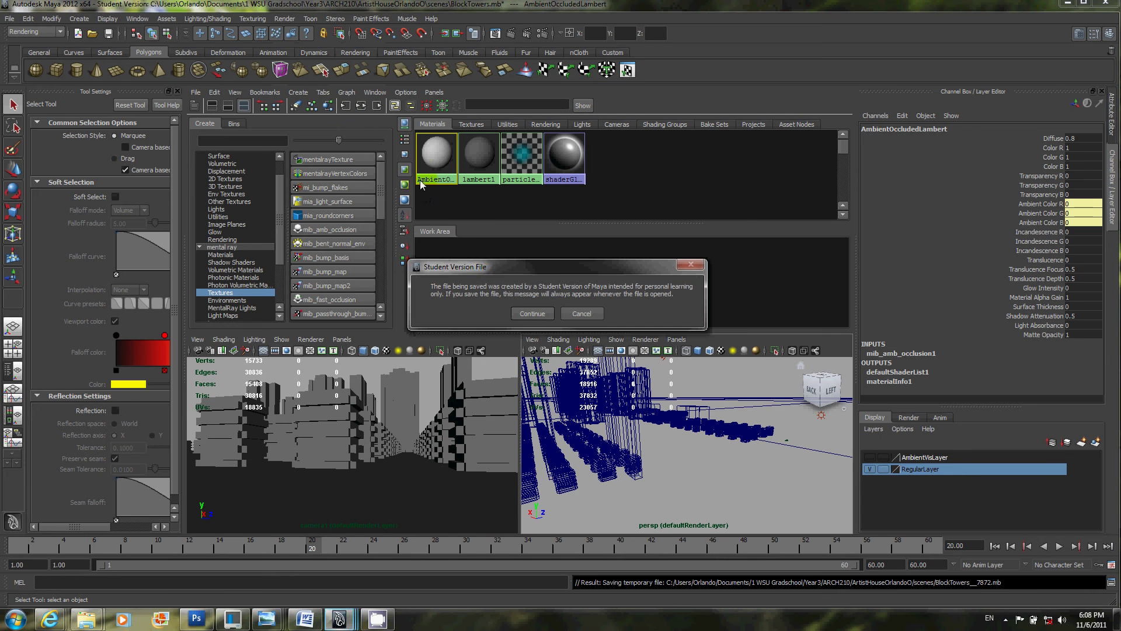
{"action": "left_click", "coordinate": [531, 313]}
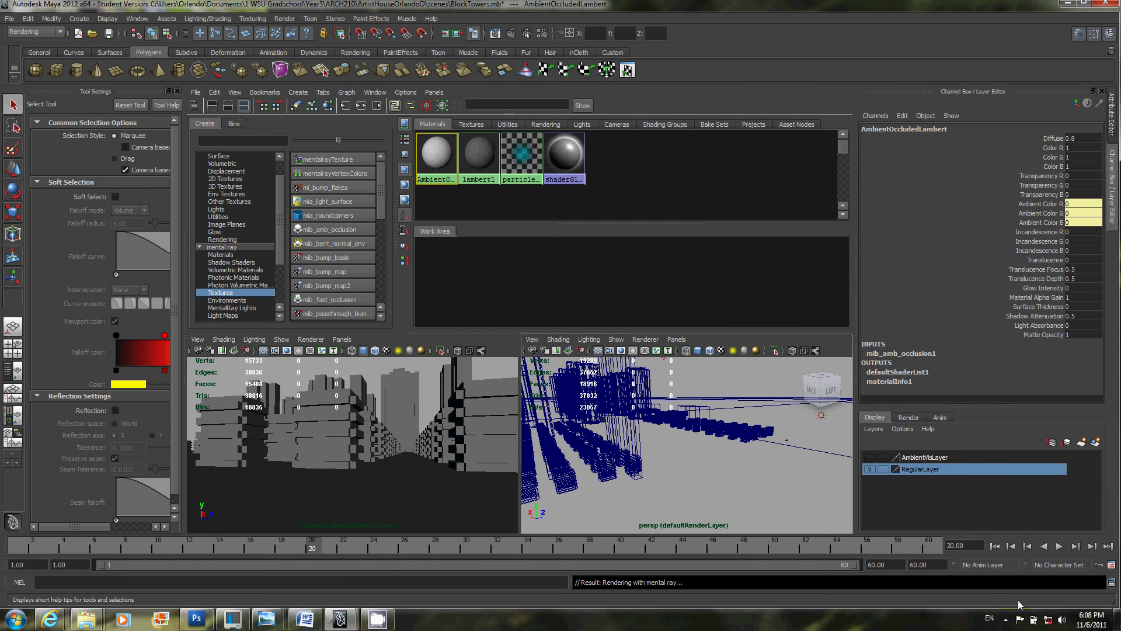
{"action": "left_click", "coordinate": [1005, 619]}
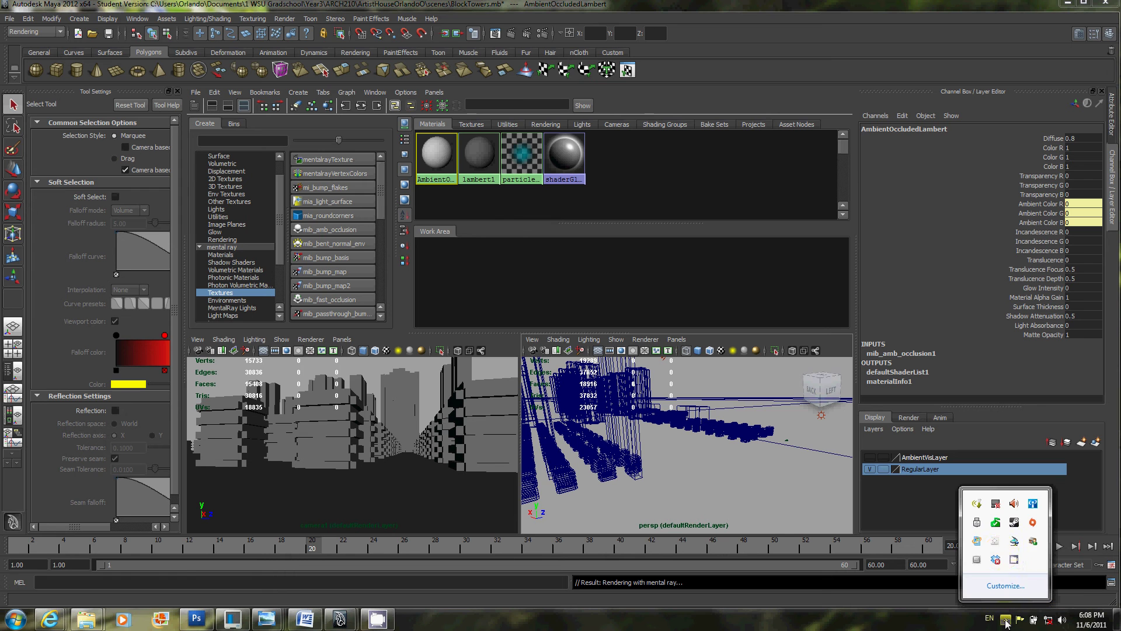
{"action": "right_click", "coordinate": [1014, 561]}
{"action": "left_click", "coordinate": [1030, 528]}
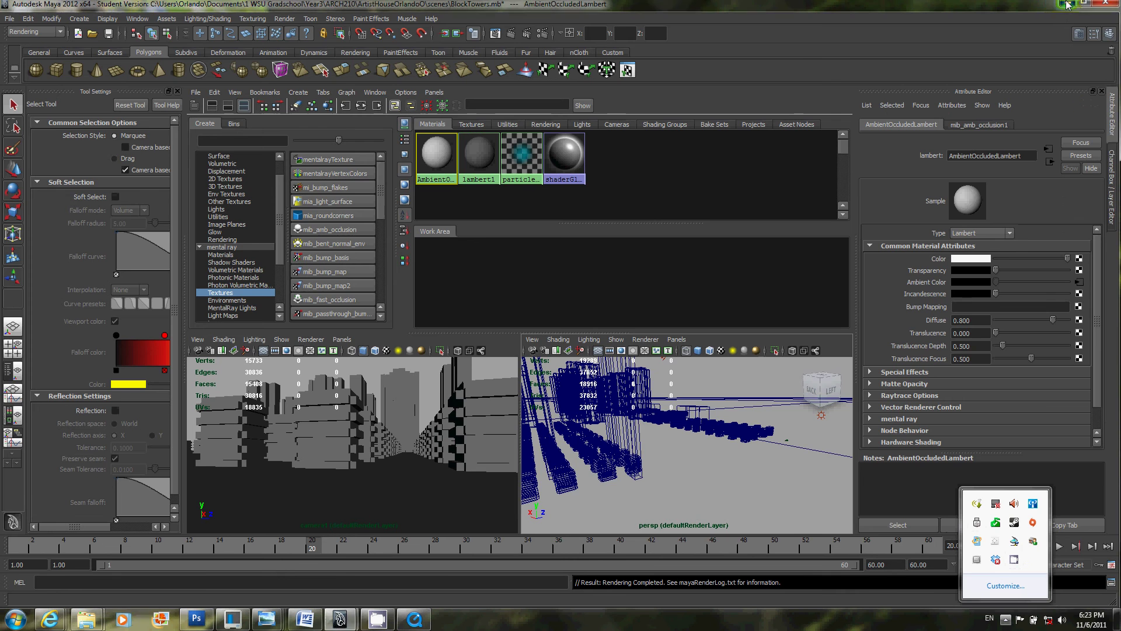
Step: Minimize Maya, switch to Photoshop, and browse to the masterLayer folder inside the images folder for opening a file
{"action": "left_click", "coordinate": [1066, 4]}
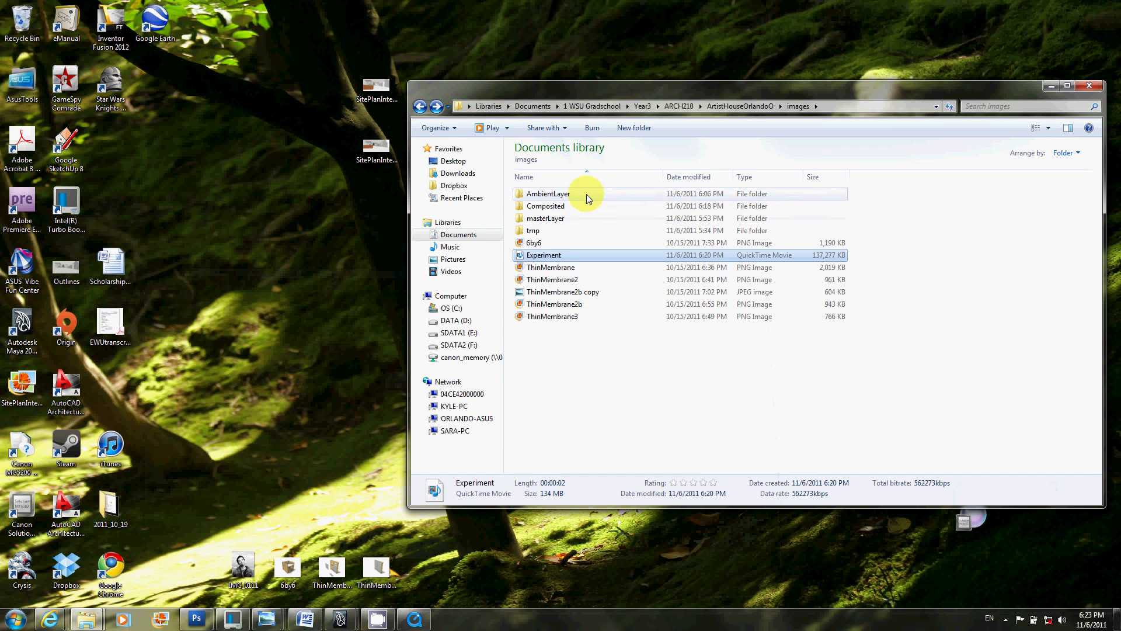
{"action": "left_click", "coordinate": [196, 618]}
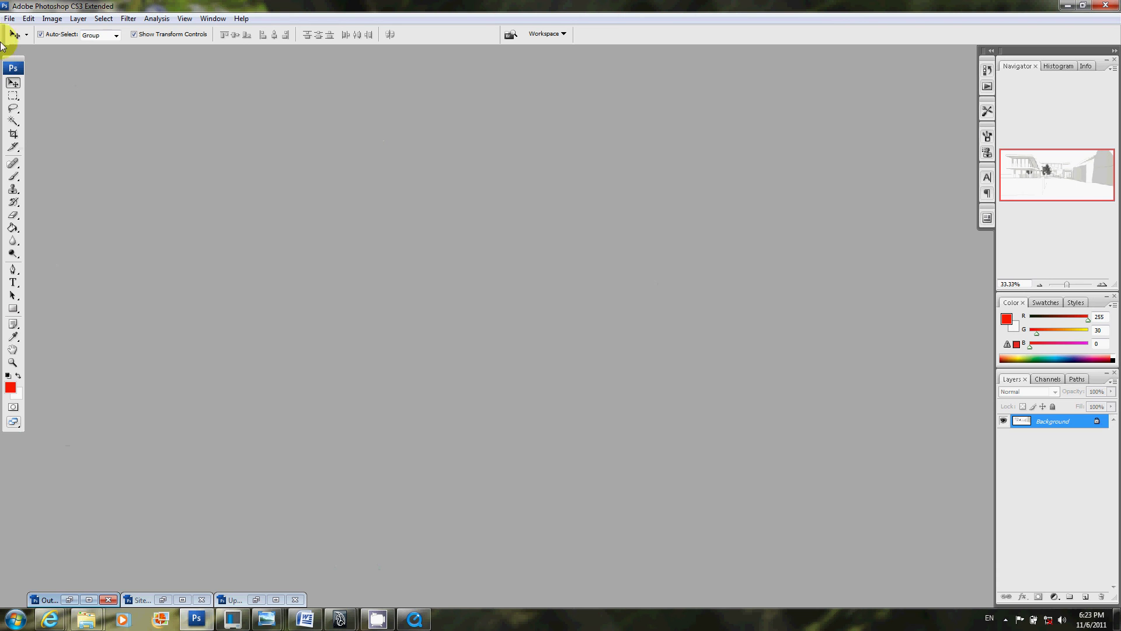
{"action": "left_click", "coordinate": [9, 18]}
{"action": "left_click", "coordinate": [24, 43]}
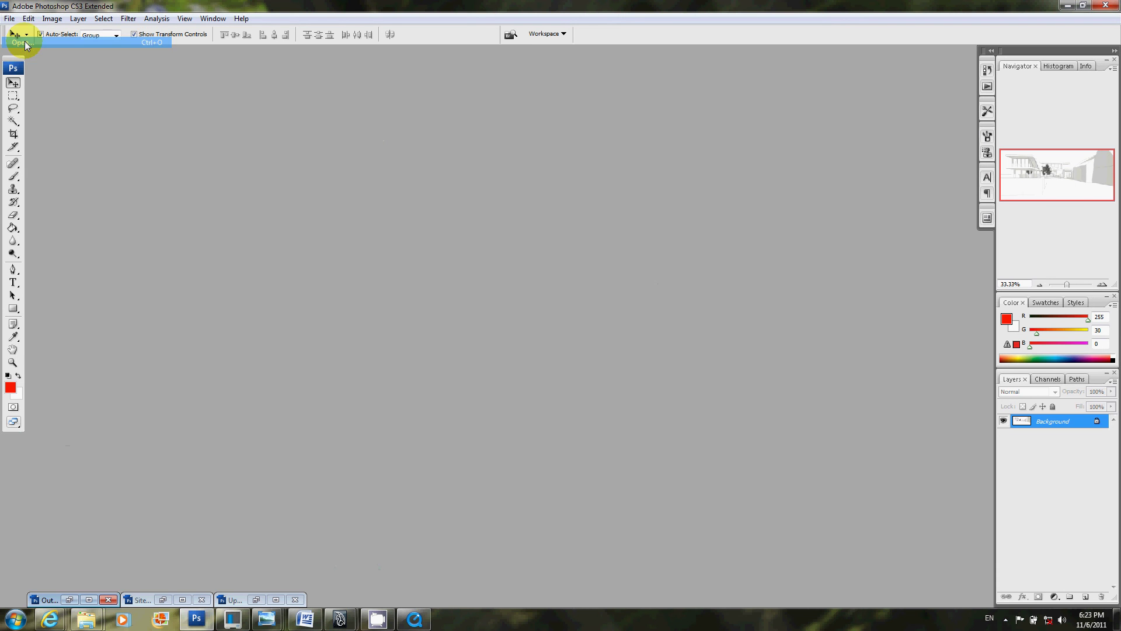
{"action": "double_click", "coordinate": [576, 84]}
{"action": "double_click", "coordinate": [419, 171]}
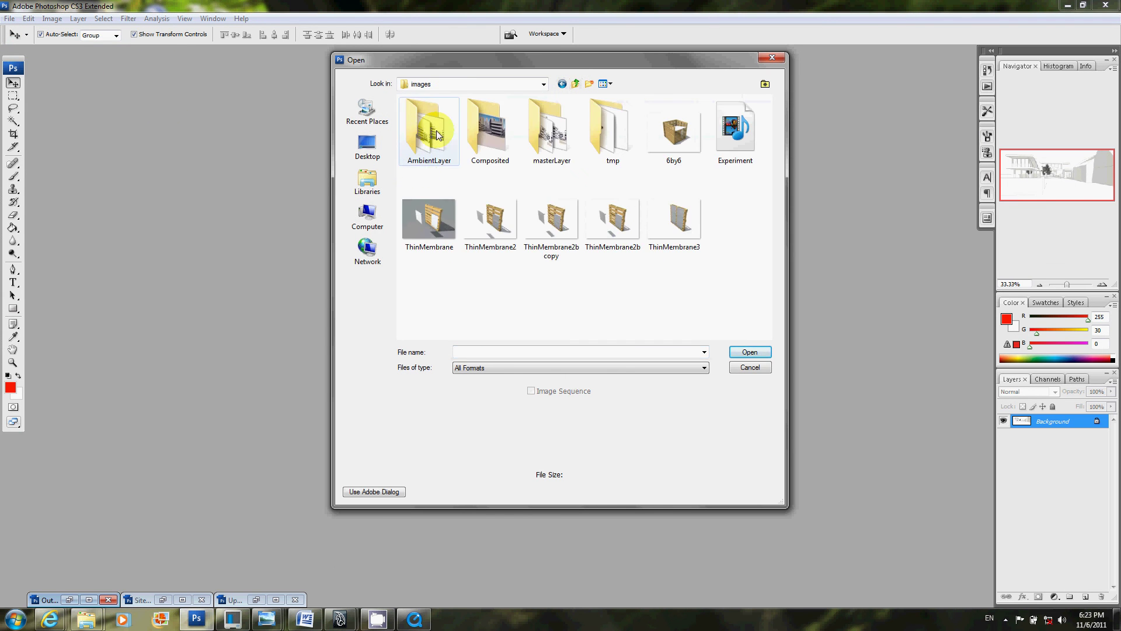
{"action": "double_click", "coordinate": [551, 140]}
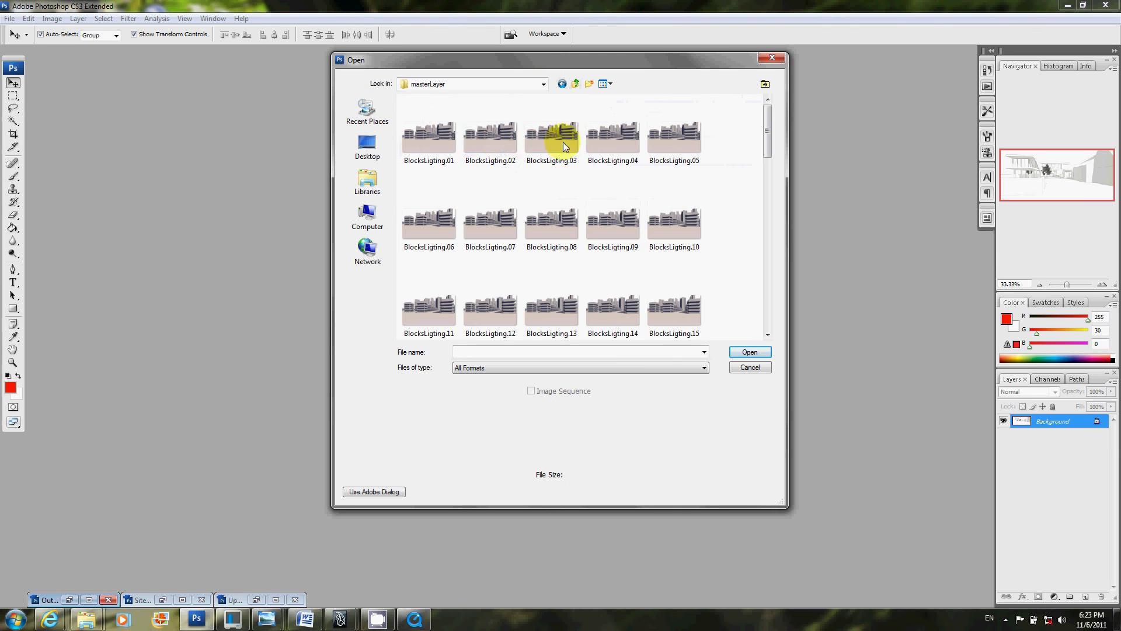
Step: Open BlocksLigting.01 from the masterLayer folder as an image sequence
{"action": "left_click", "coordinate": [437, 142]}
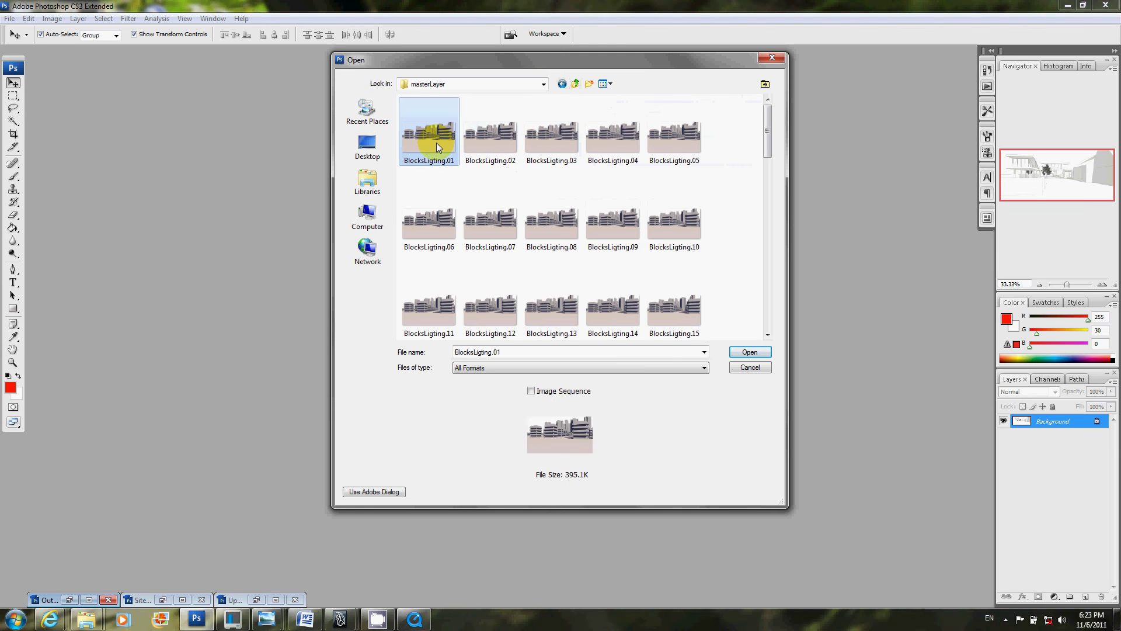
{"action": "left_click", "coordinate": [531, 391]}
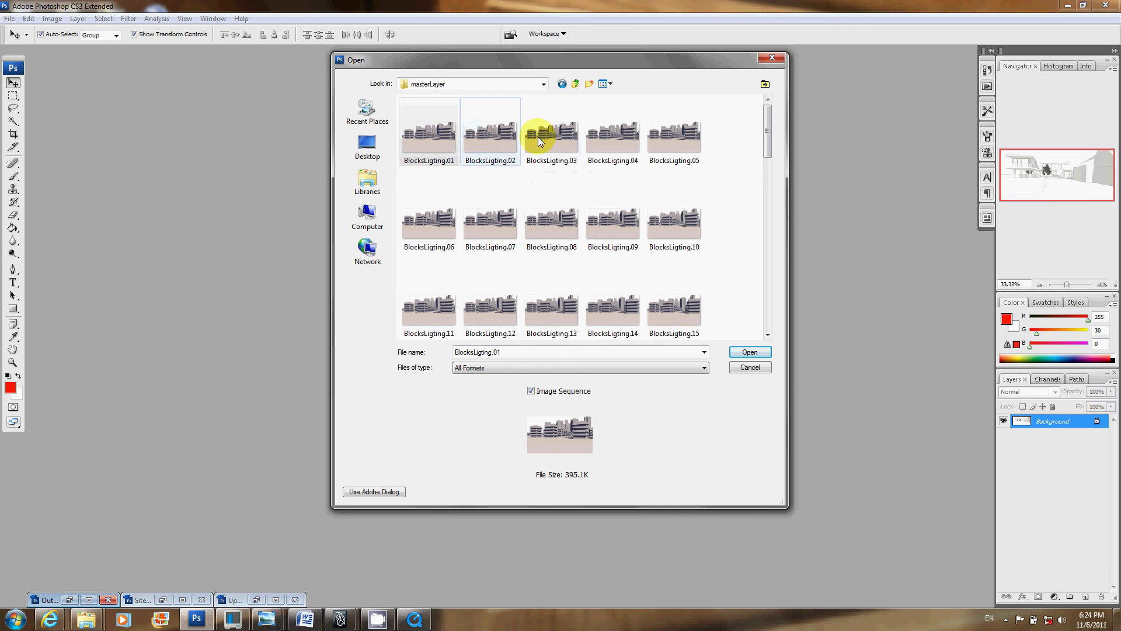
{"action": "left_click_drag", "start_coordinate": [766, 140], "coordinate": [743, 327]}
{"action": "left_click", "coordinate": [750, 352]}
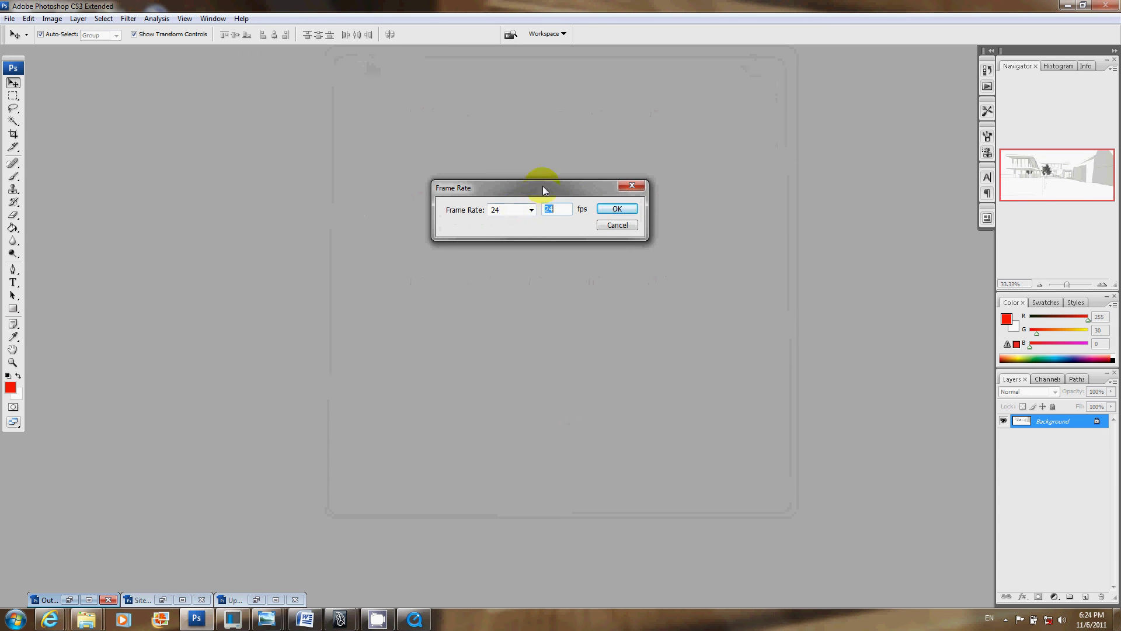
Step: Choose a frame rate of 24 fps for the masterLayer sequence and accept it
{"action": "left_click_drag", "start_coordinate": [540, 188], "coordinate": [555, 169]}
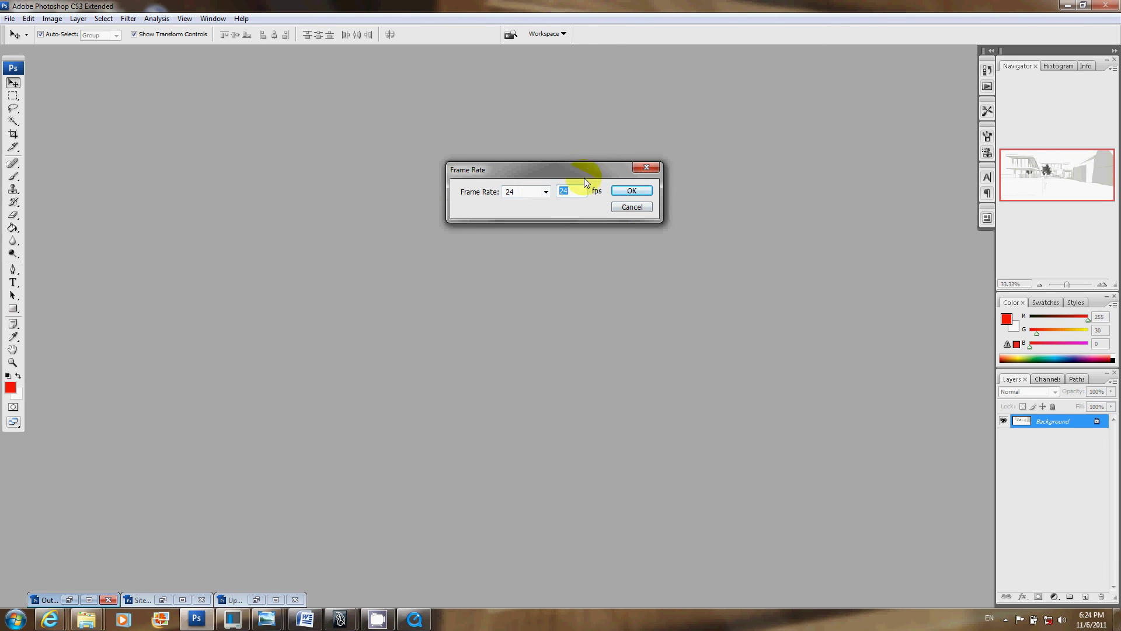
{"action": "left_click_drag", "start_coordinate": [591, 173], "coordinate": [614, 163]}
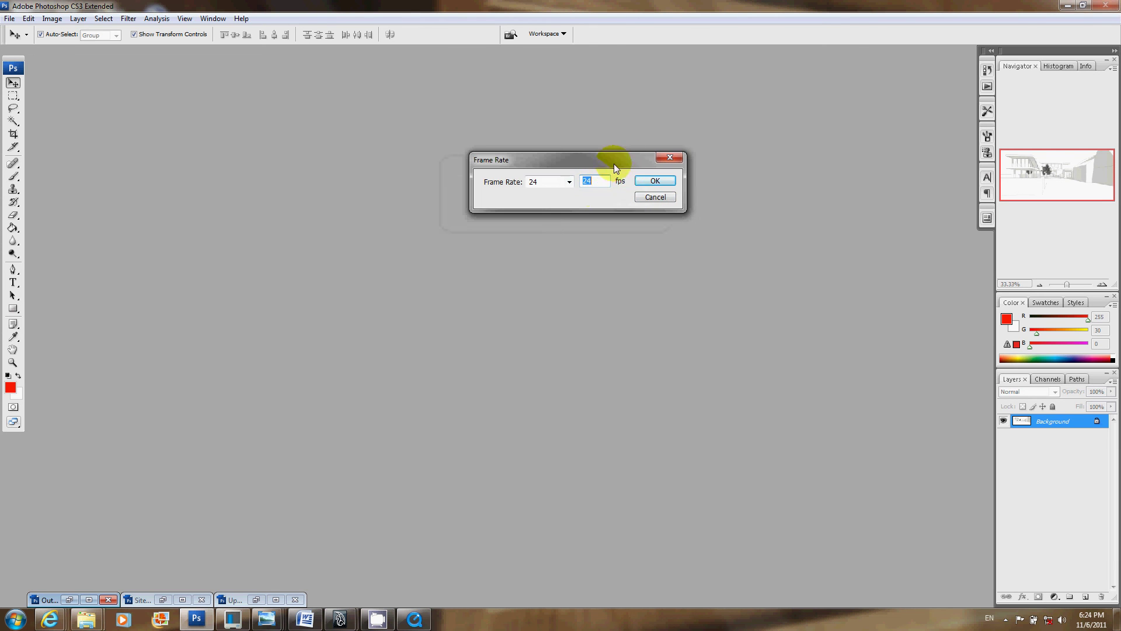
{"action": "left_click", "coordinate": [570, 182]}
{"action": "left_click", "coordinate": [551, 206]}
{"action": "left_click", "coordinate": [566, 182]}
{"action": "left_click", "coordinate": [535, 204]}
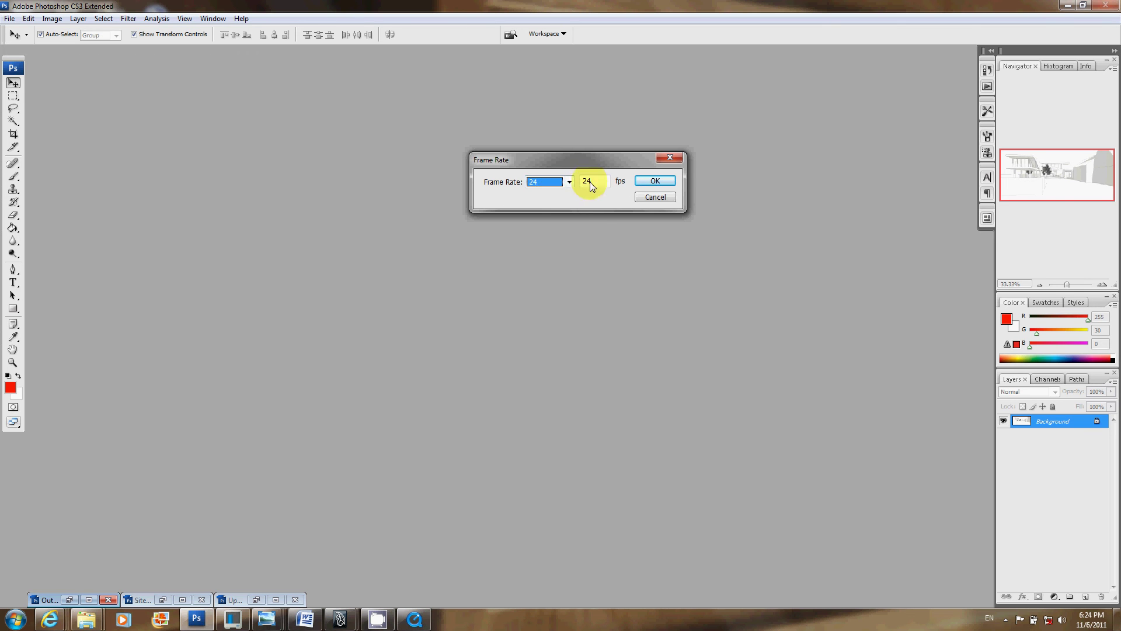
{"action": "left_click", "coordinate": [645, 183]}
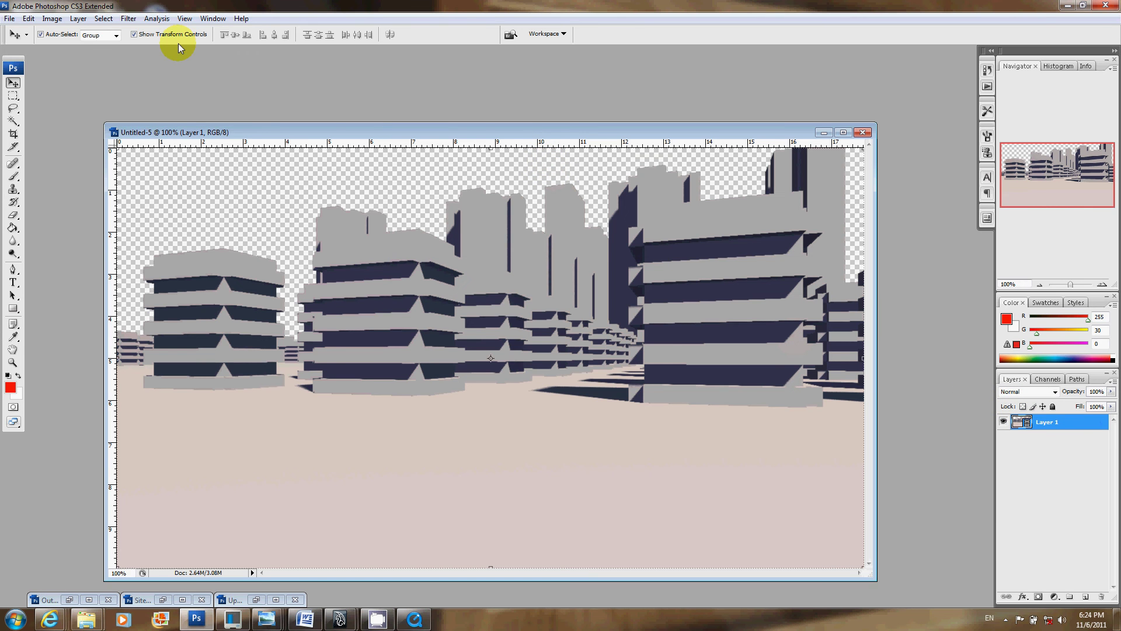
Step: Open BlocksLigting.01 from the AmbientLayer folder as an image sequence and accept the frame rate
{"action": "left_click", "coordinate": [10, 18]}
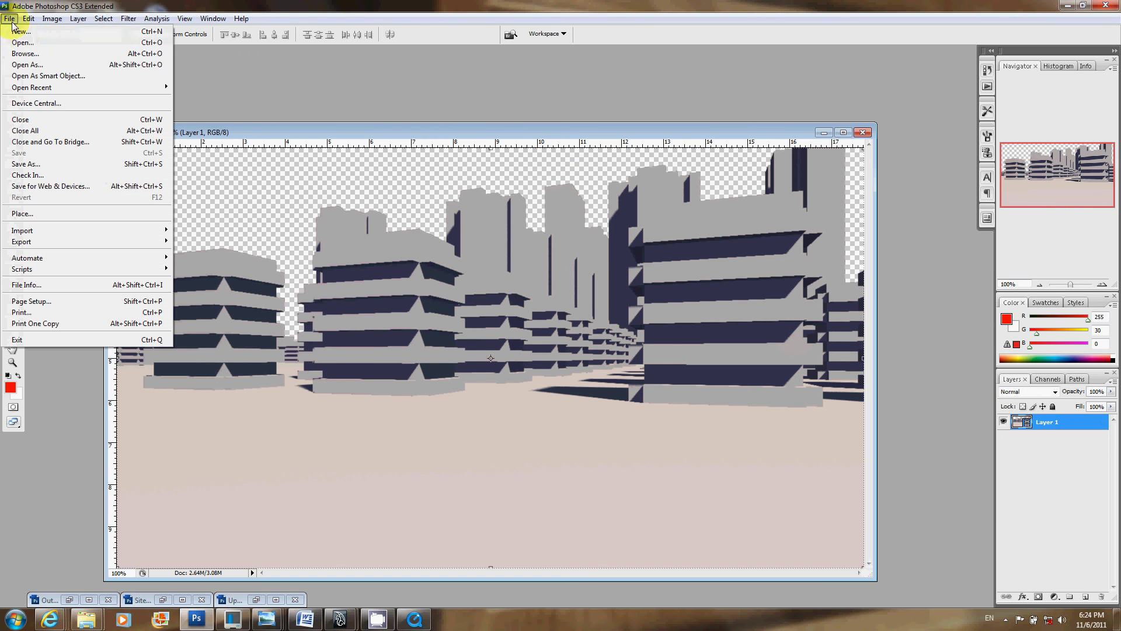
{"action": "left_click", "coordinate": [36, 44]}
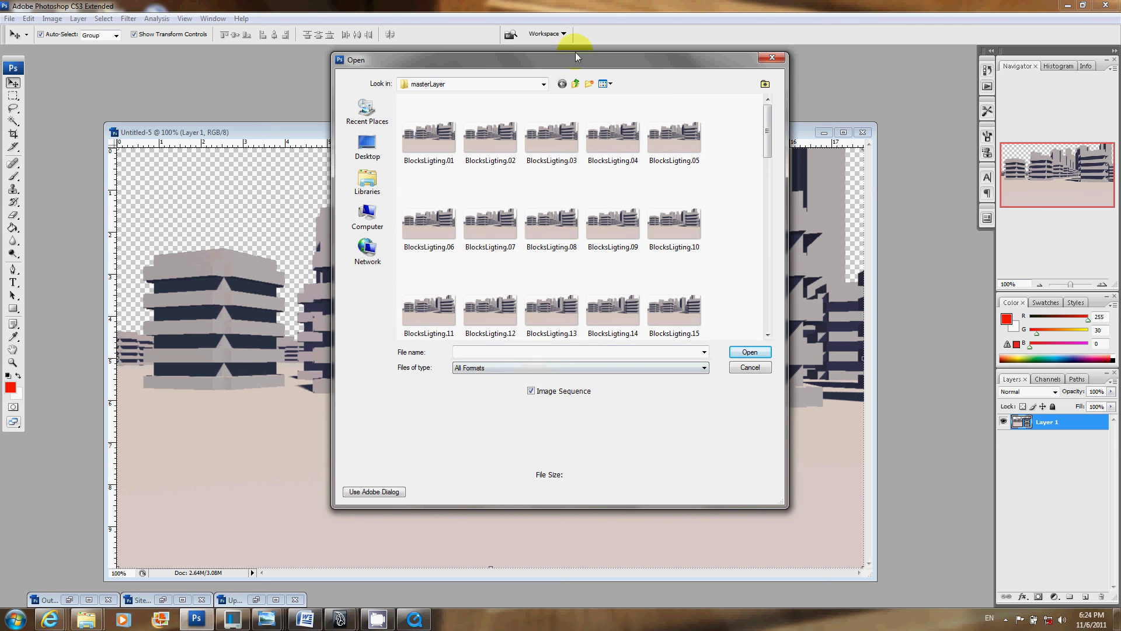
{"action": "left_click", "coordinate": [575, 83]}
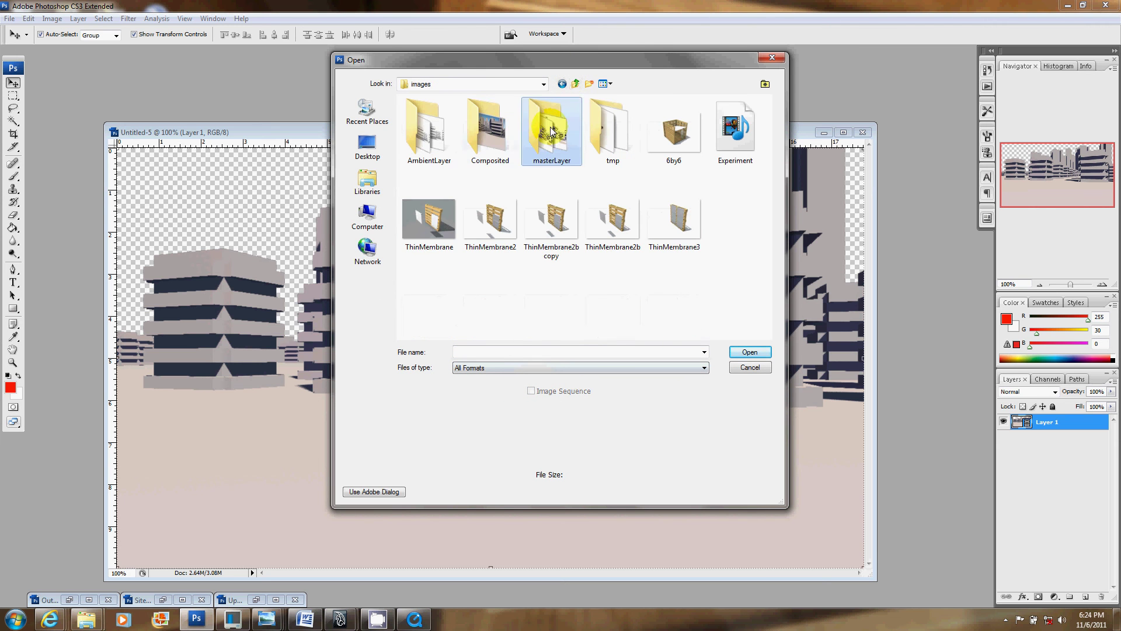
{"action": "double_click", "coordinate": [435, 125]}
{"action": "left_click", "coordinate": [432, 135]}
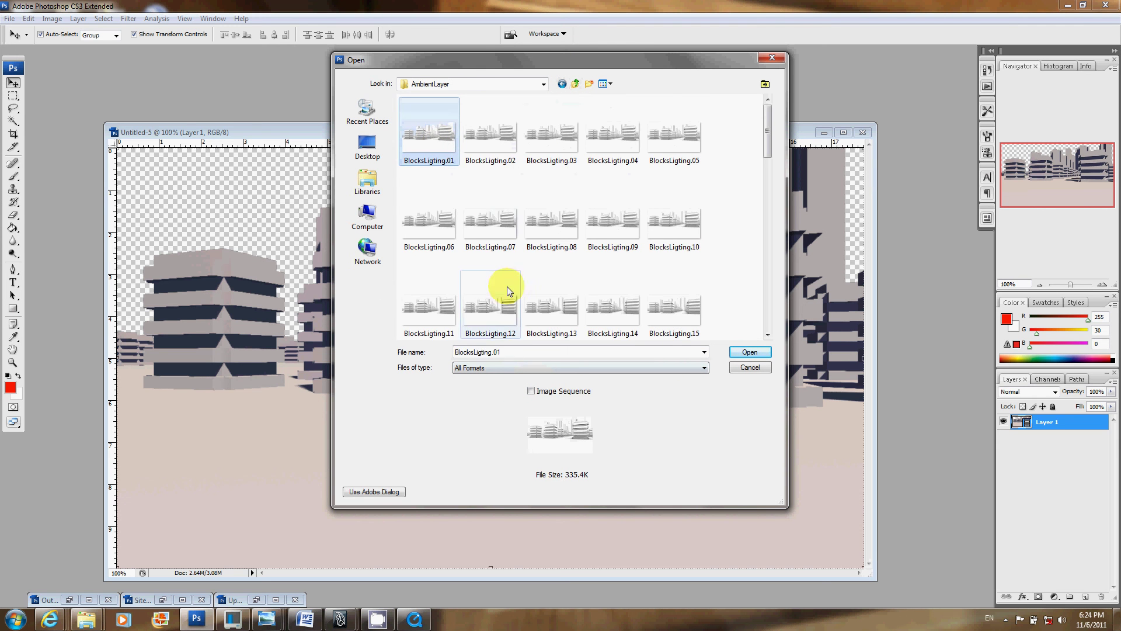
{"action": "left_click", "coordinate": [531, 391]}
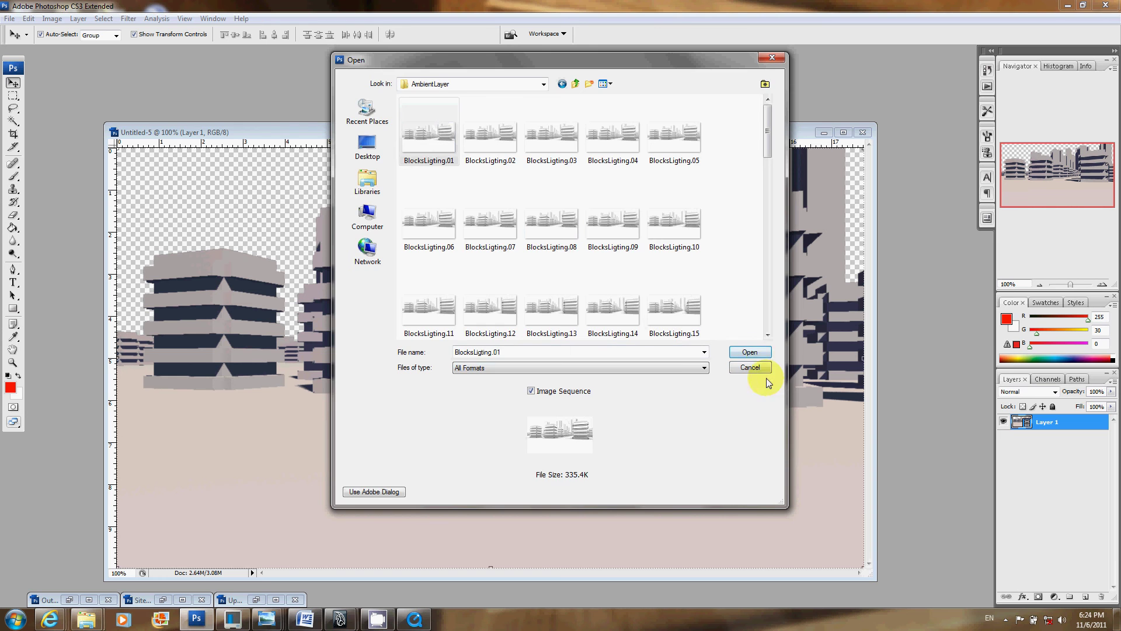
{"action": "left_click", "coordinate": [767, 356]}
{"action": "left_click", "coordinate": [669, 185]}
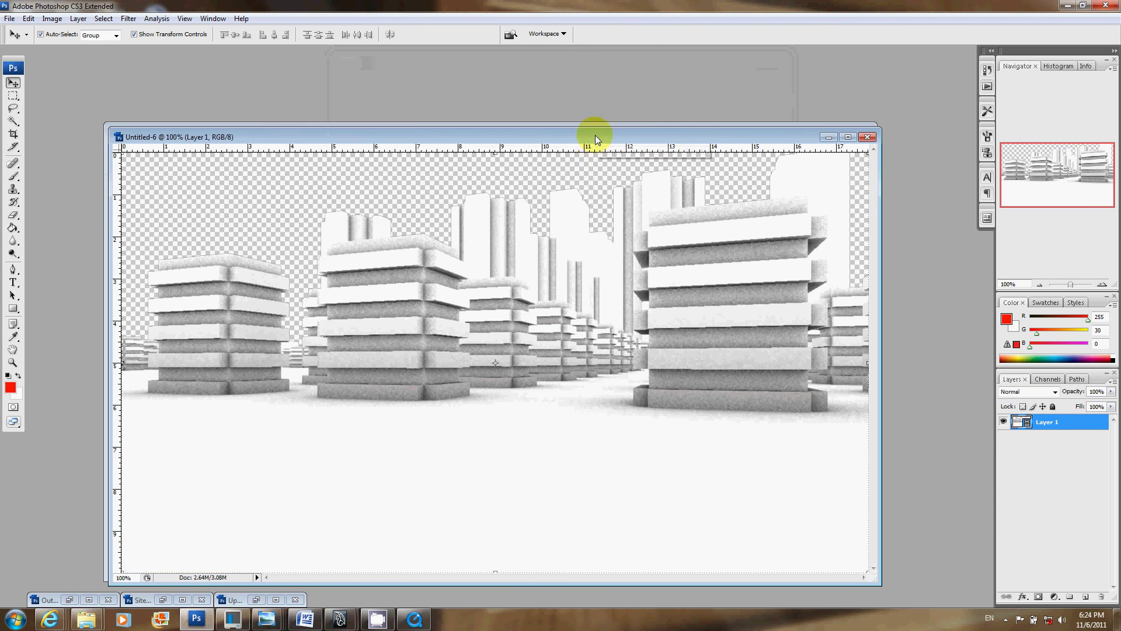
Step: Arrange both sequence documents so they are accessible and copy the ambient occlusion layer into the masterLayer document above its layer
{"action": "left_click", "coordinate": [671, 133]}
{"action": "left_click_drag", "start_coordinate": [168, 132], "coordinate": [99, 67]}
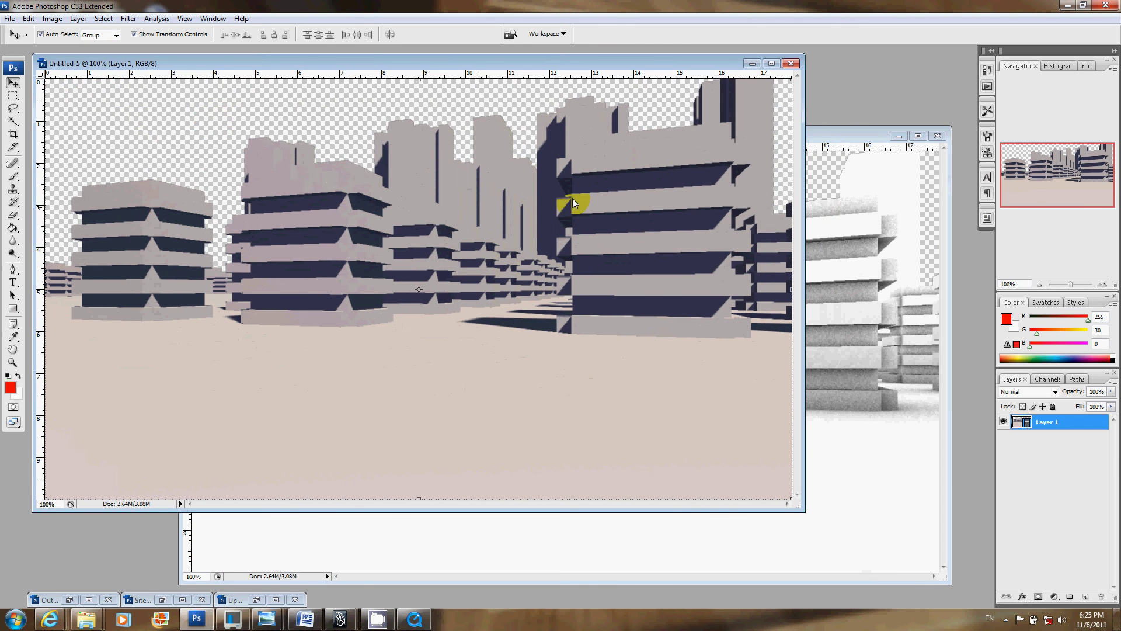
{"action": "left_click", "coordinate": [824, 135]}
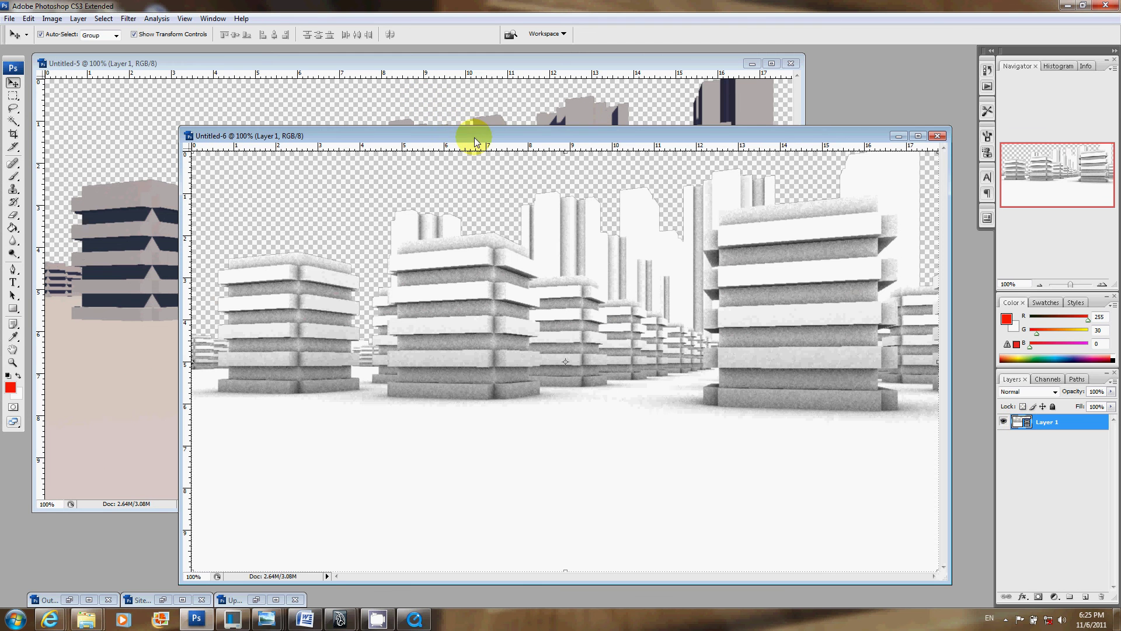
{"action": "left_click_drag", "start_coordinate": [475, 142], "coordinate": [507, 142]}
{"action": "left_click", "coordinate": [1026, 428]}
{"action": "left_click_drag", "start_coordinate": [1026, 428], "coordinate": [174, 362]}
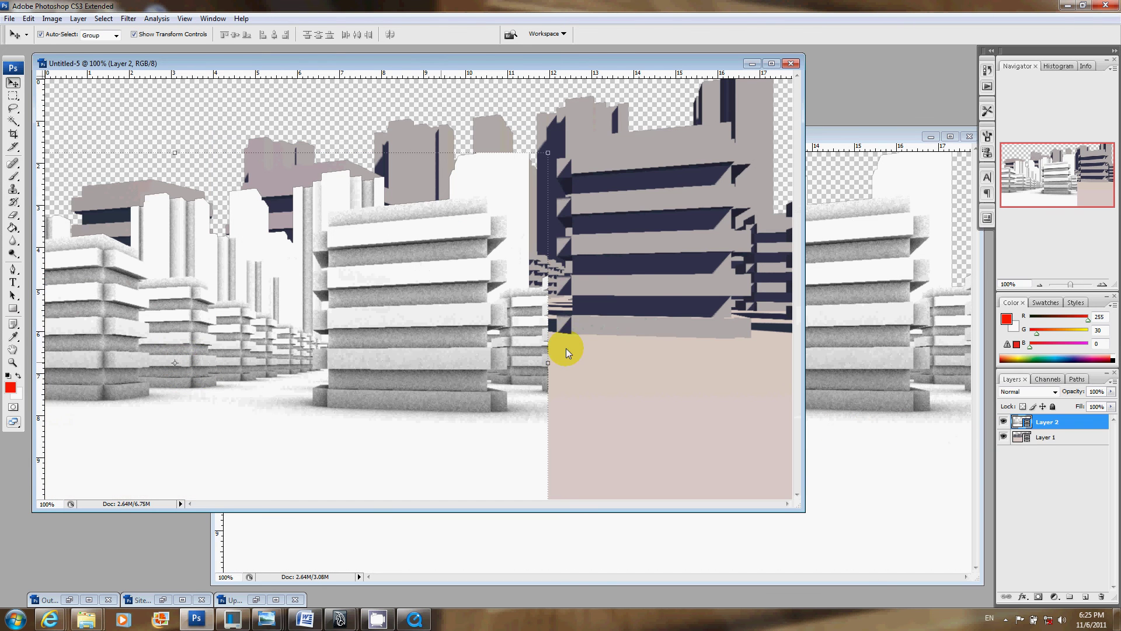
Step: Align the ambient occlusion layer with the canvas edges and set its blend mode to Multiply
{"action": "left_click", "coordinate": [1039, 284]}
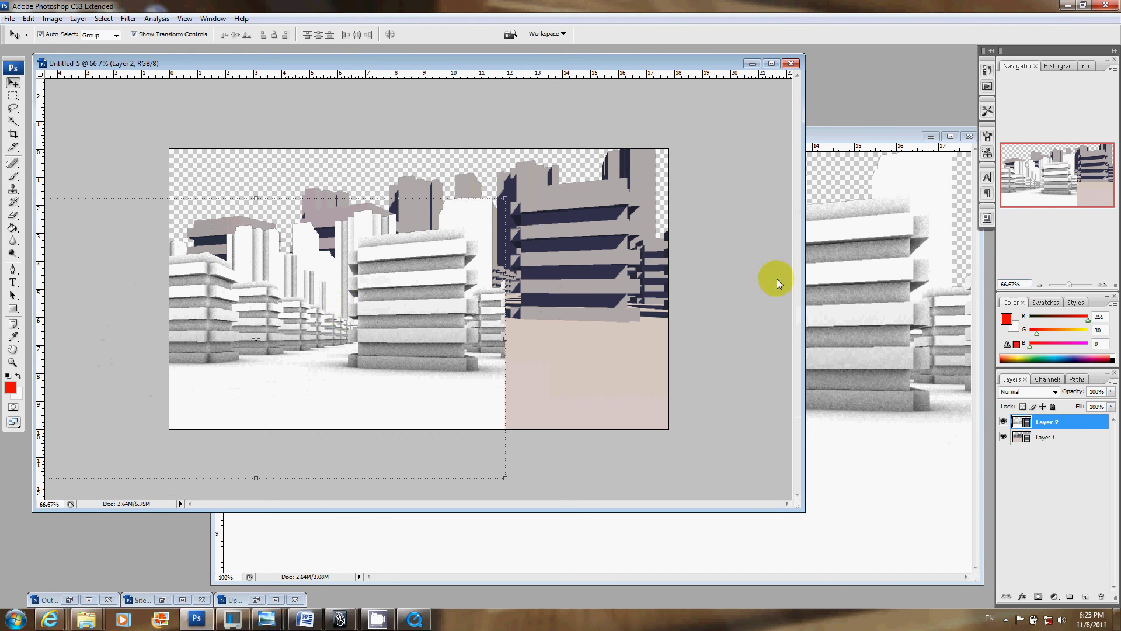
{"action": "left_click_drag", "start_coordinate": [244, 334], "coordinate": [400, 301]}
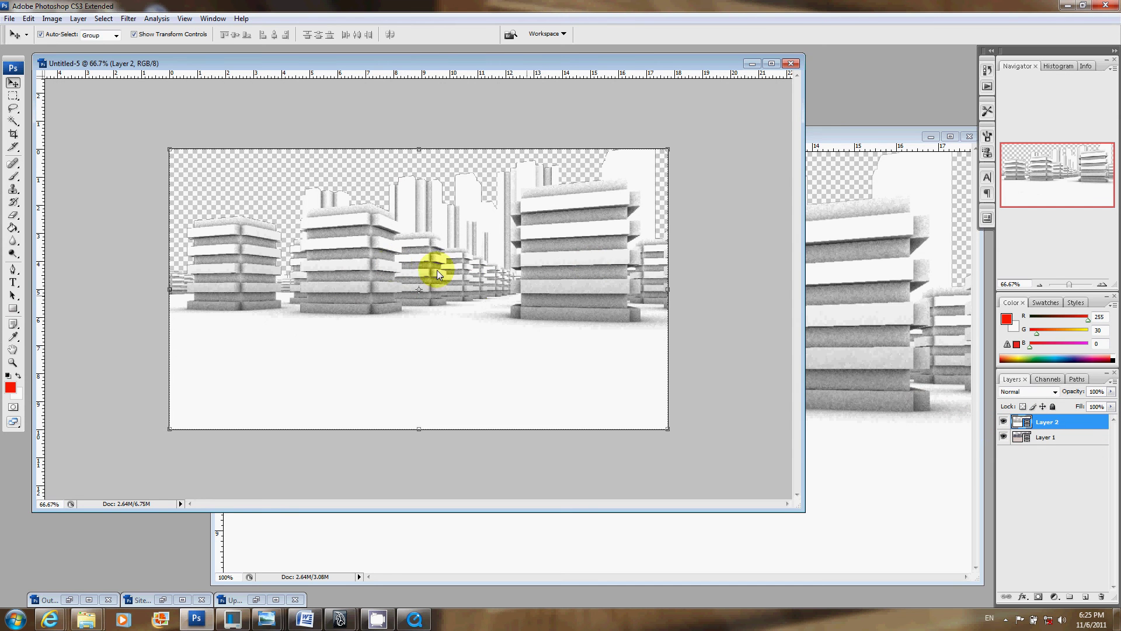
{"action": "left_click", "coordinate": [1054, 392]}
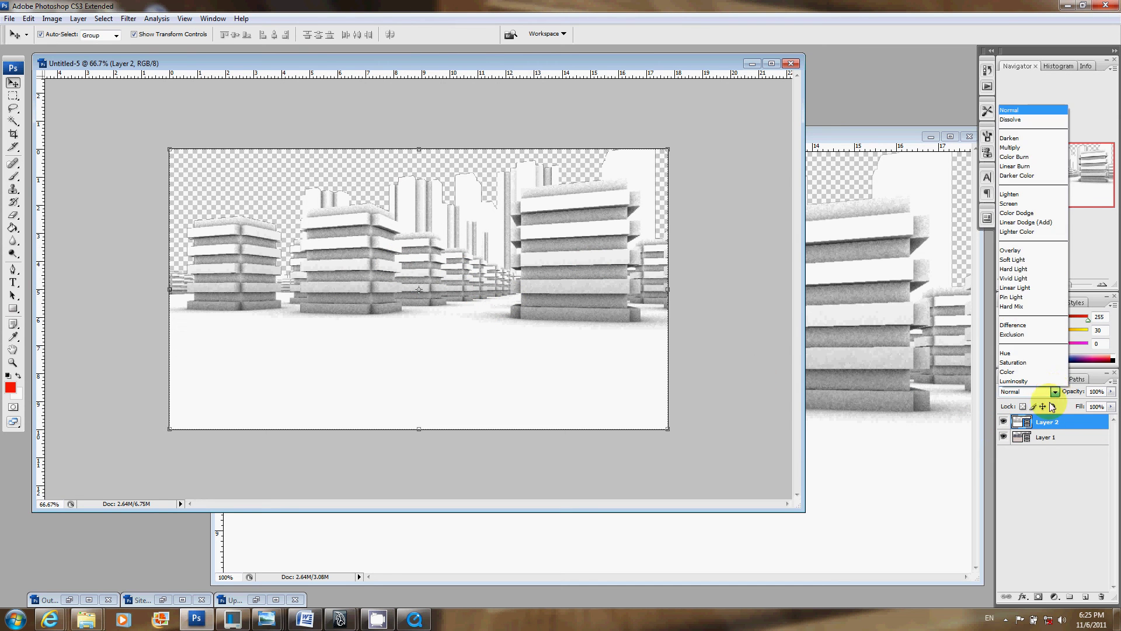
{"action": "left_click", "coordinate": [1047, 426]}
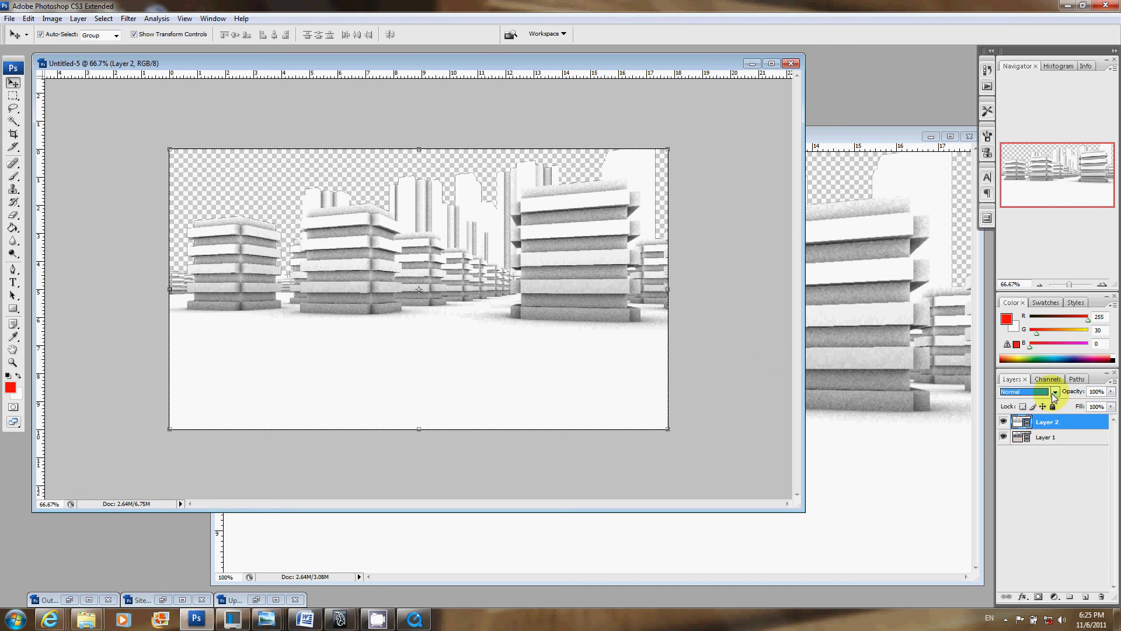
{"action": "left_click", "coordinate": [1054, 393]}
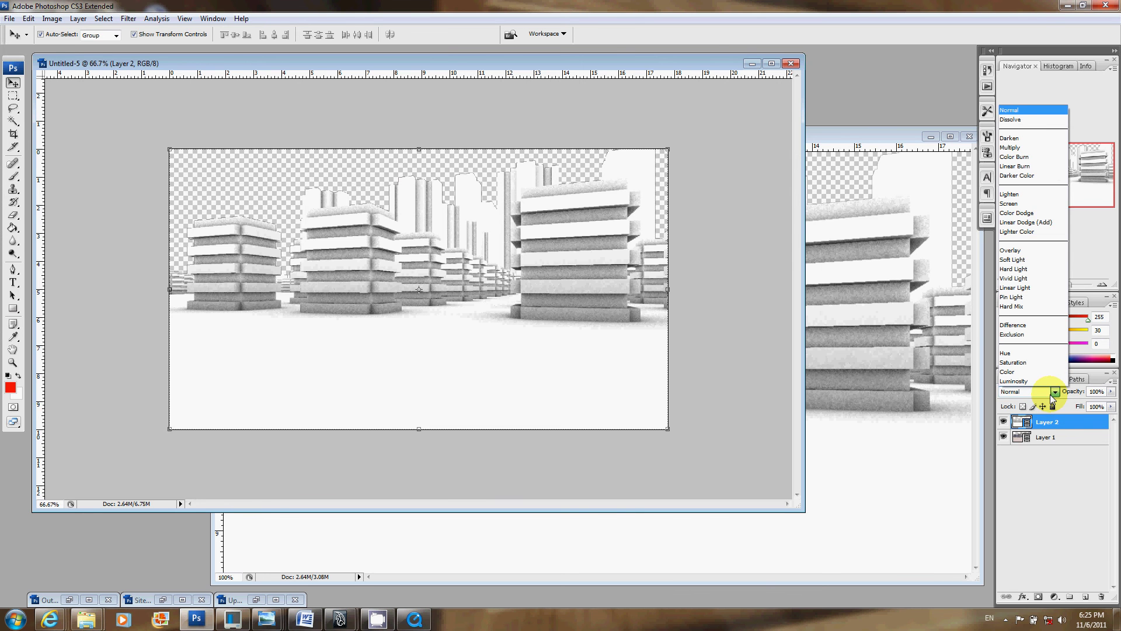
{"action": "left_click", "coordinate": [1043, 147]}
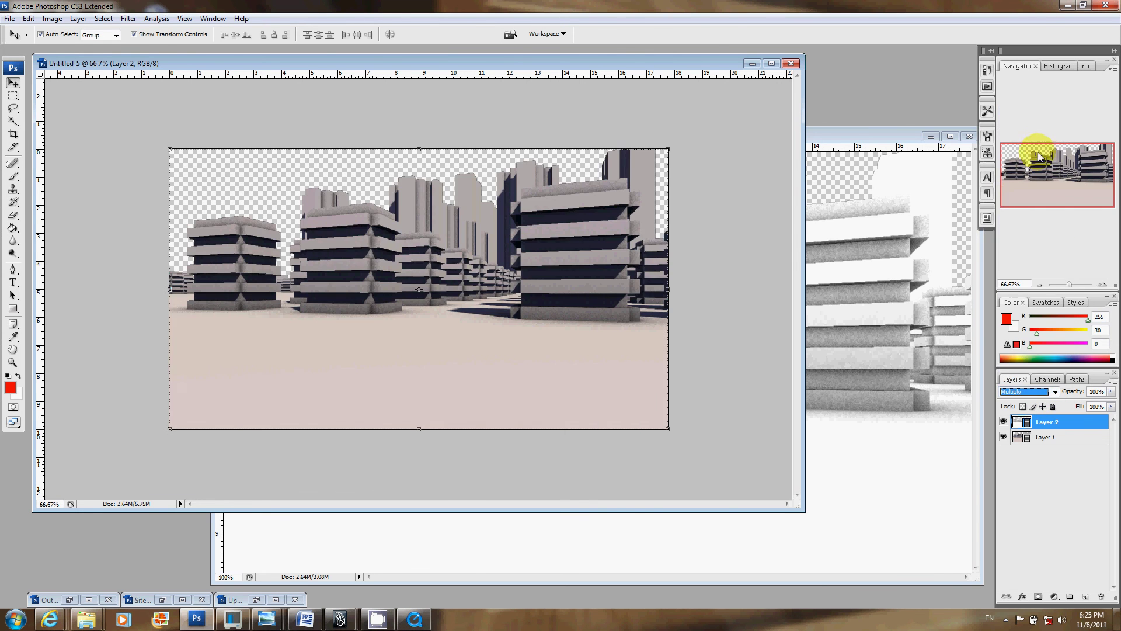
Step: Compare the block towers close up with the multiplied ambient occlusion layer hidden and shown
{"action": "left_click", "coordinate": [1102, 285]}
{"action": "left_click", "coordinate": [1102, 285]}
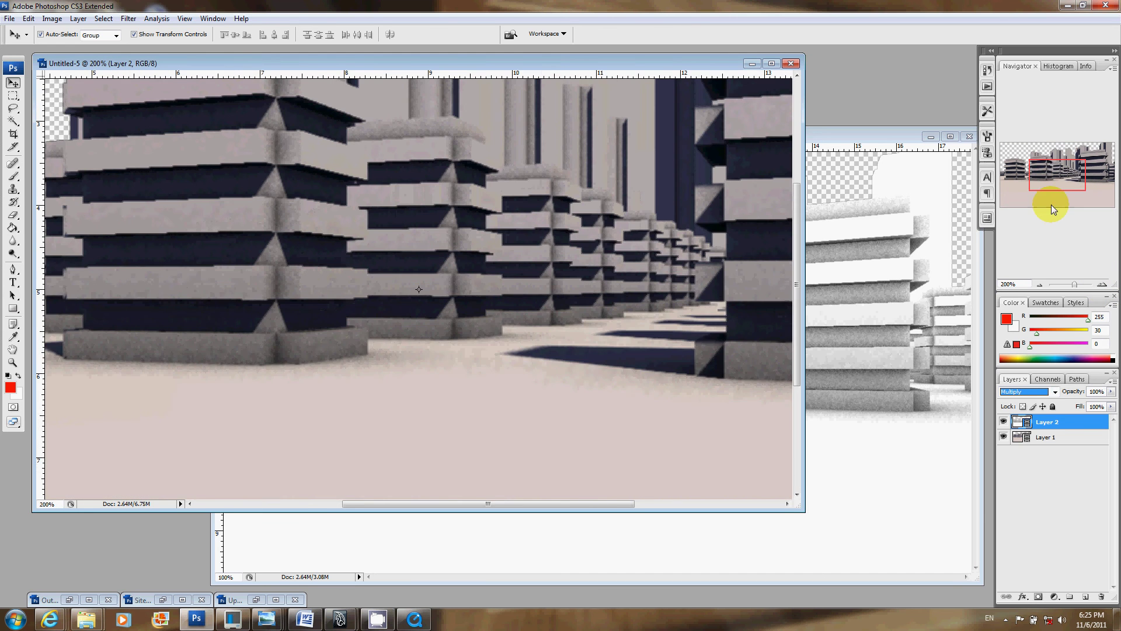
{"action": "left_click_drag", "start_coordinate": [1052, 184], "coordinate": [1053, 170]}
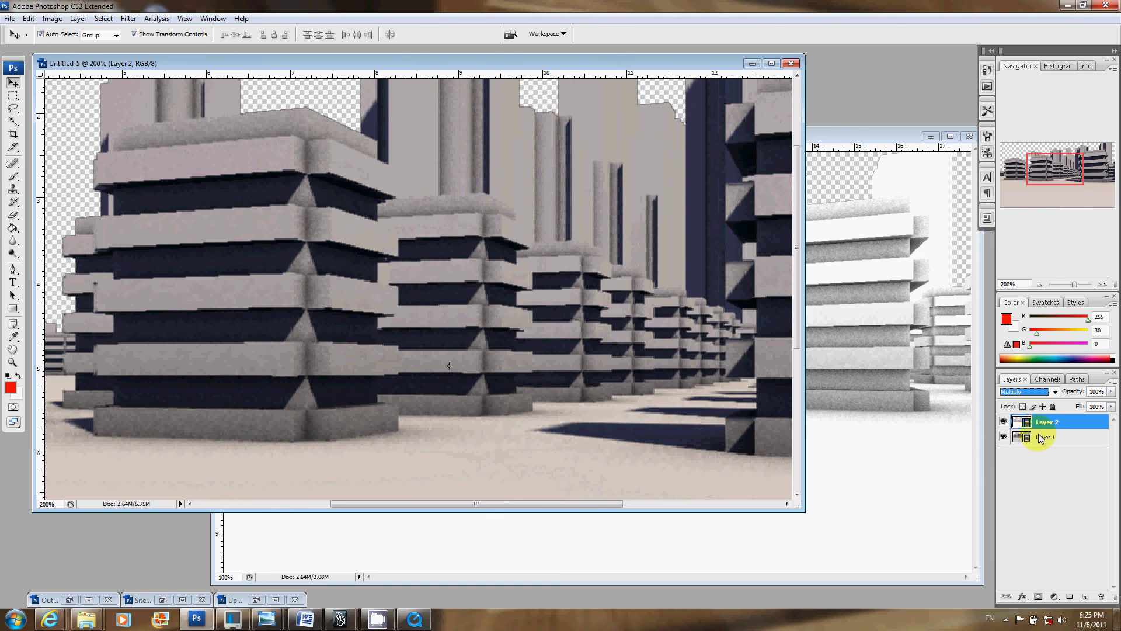
{"action": "left_click", "coordinate": [1005, 423]}
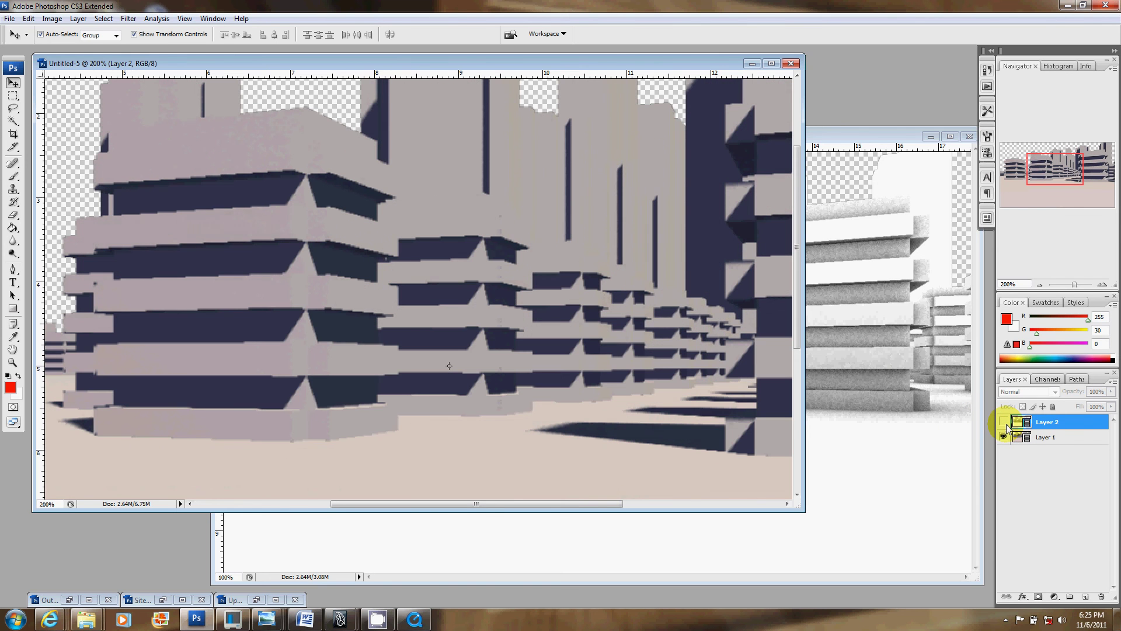
{"action": "left_click", "coordinate": [1005, 422]}
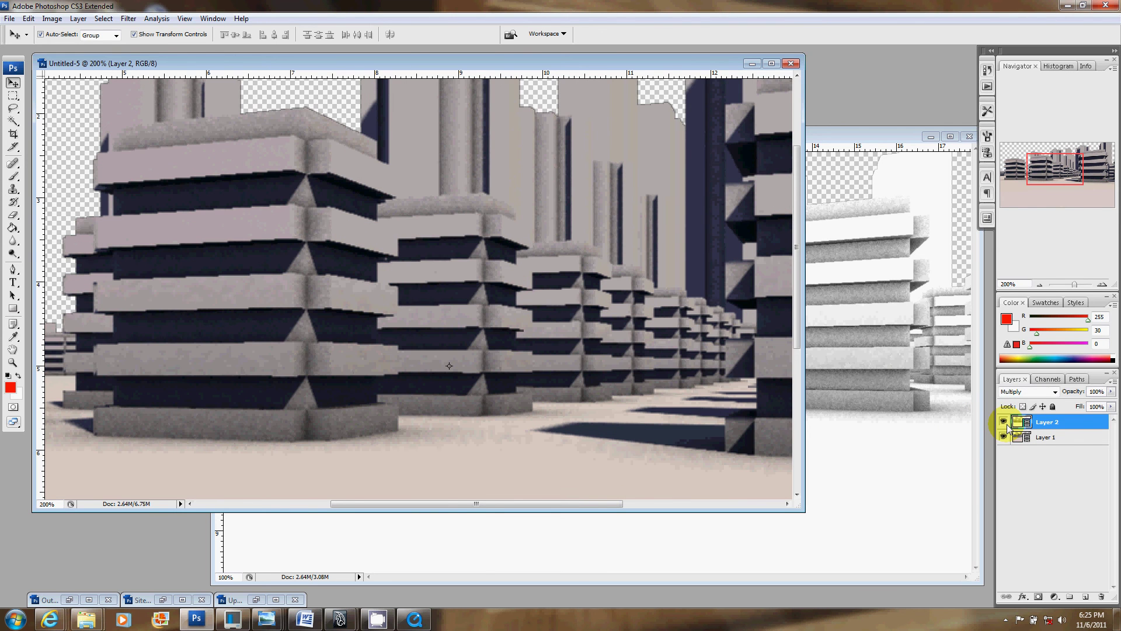
{"action": "left_click", "coordinate": [1005, 422]}
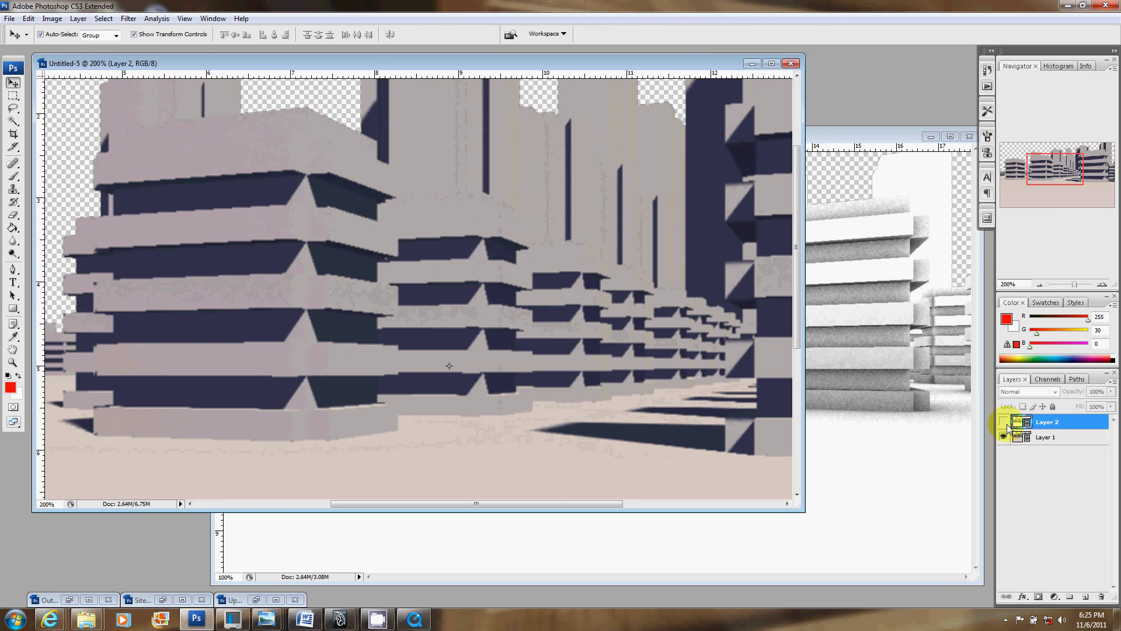
{"action": "left_click", "coordinate": [1004, 423]}
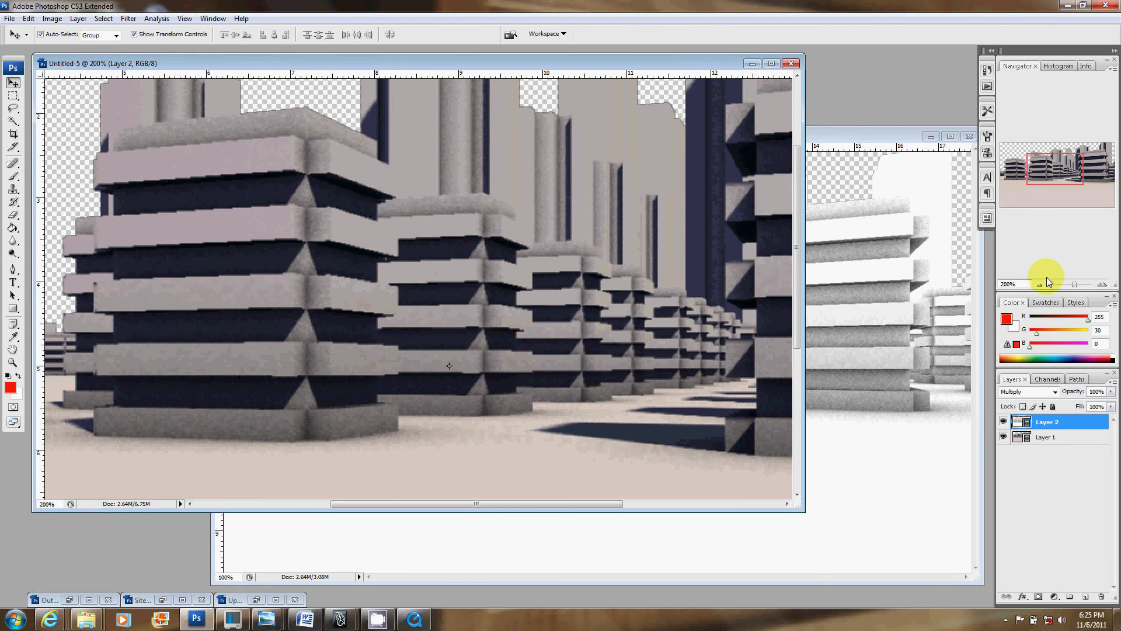
{"action": "left_click", "coordinate": [1040, 283]}
{"action": "left_click", "coordinate": [1039, 283]}
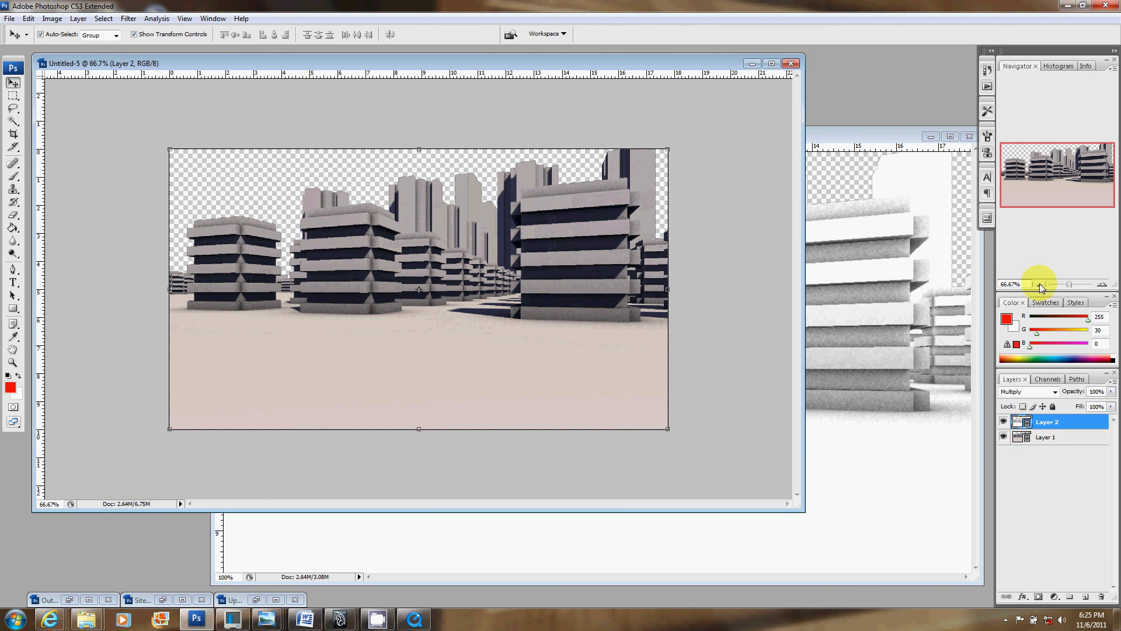
Step: Draw a full-width sky rectangle with the blue-to-yellow gradient style, raise it slightly, and place it beneath both render layers
{"action": "left_click", "coordinate": [14, 310]}
{"action": "left_click_drag", "start_coordinate": [167, 310], "coordinate": [692, 129]}
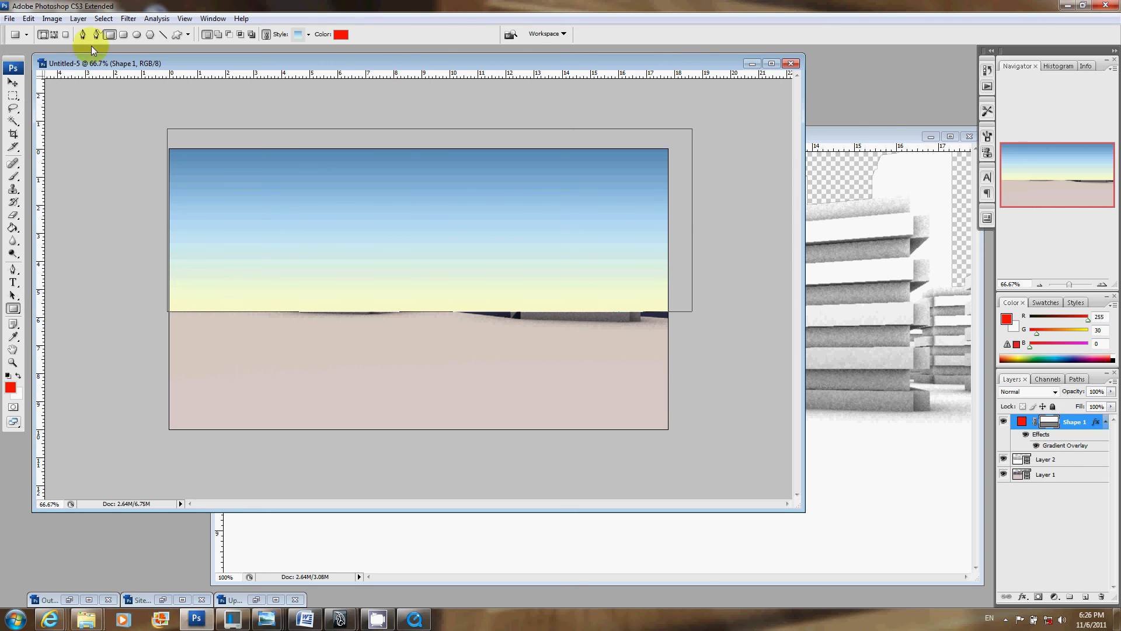
{"action": "left_click", "coordinate": [13, 83]}
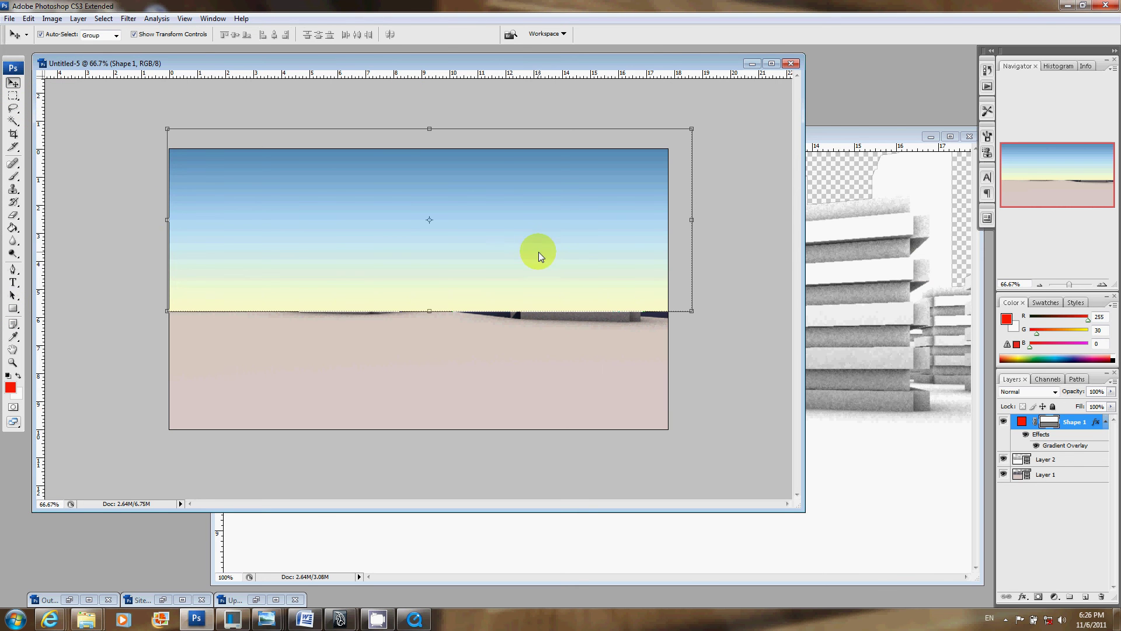
{"action": "mouse_move", "coordinate": [538, 256]}
{"action": "left_mouse_down"}
{"action": "mouse_move", "coordinate": [525, 254]}
{"action": "mouse_move", "coordinate": [534, 198]}
{"action": "mouse_move", "coordinate": [528, 238]}
{"action": "left_mouse_up"}
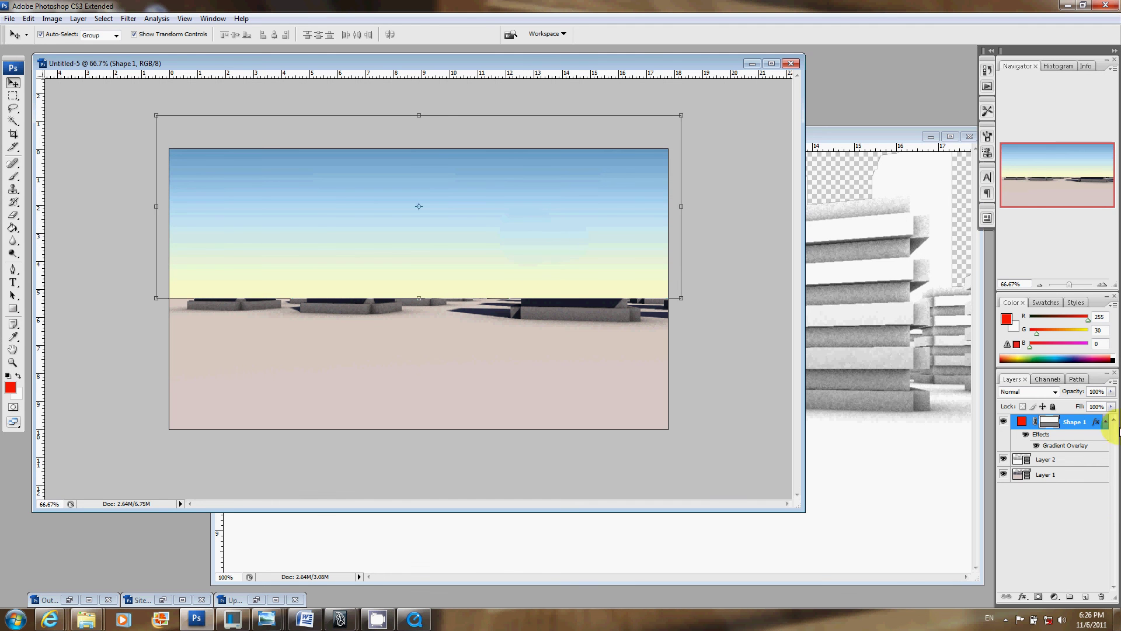
{"action": "left_click_drag", "start_coordinate": [1022, 423], "coordinate": [1019, 488]}
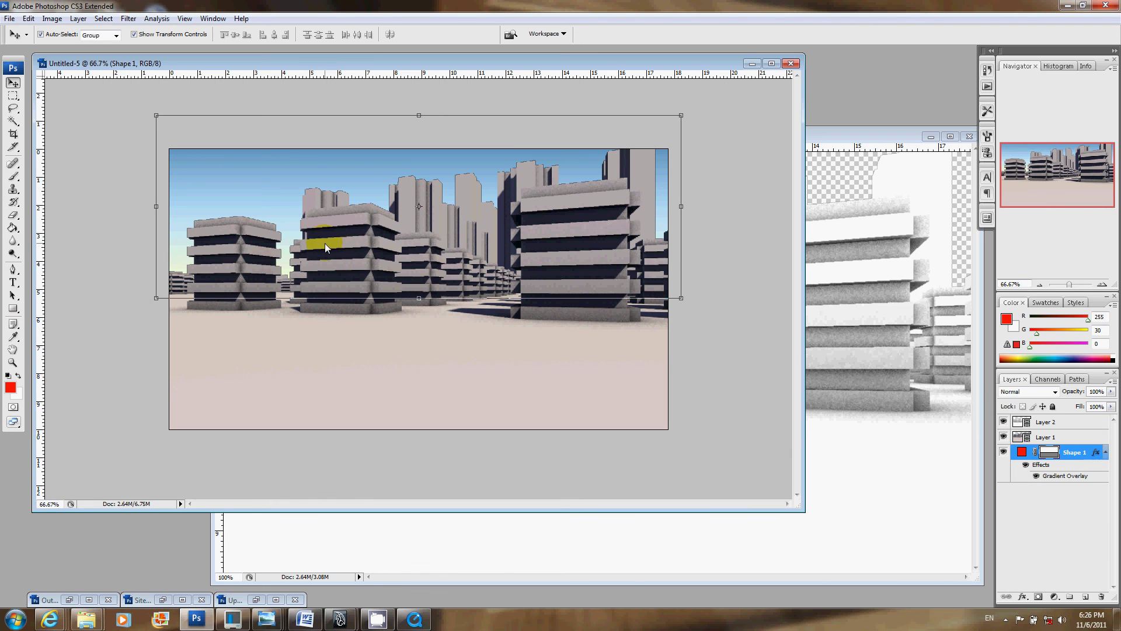
Step: Examine how Layer 1 and Layer 2 each contribute against the sky by toggling their visibility on different towers
{"action": "left_click", "coordinate": [1101, 285]}
{"action": "left_click_drag", "start_coordinate": [1067, 174], "coordinate": [1054, 156]}
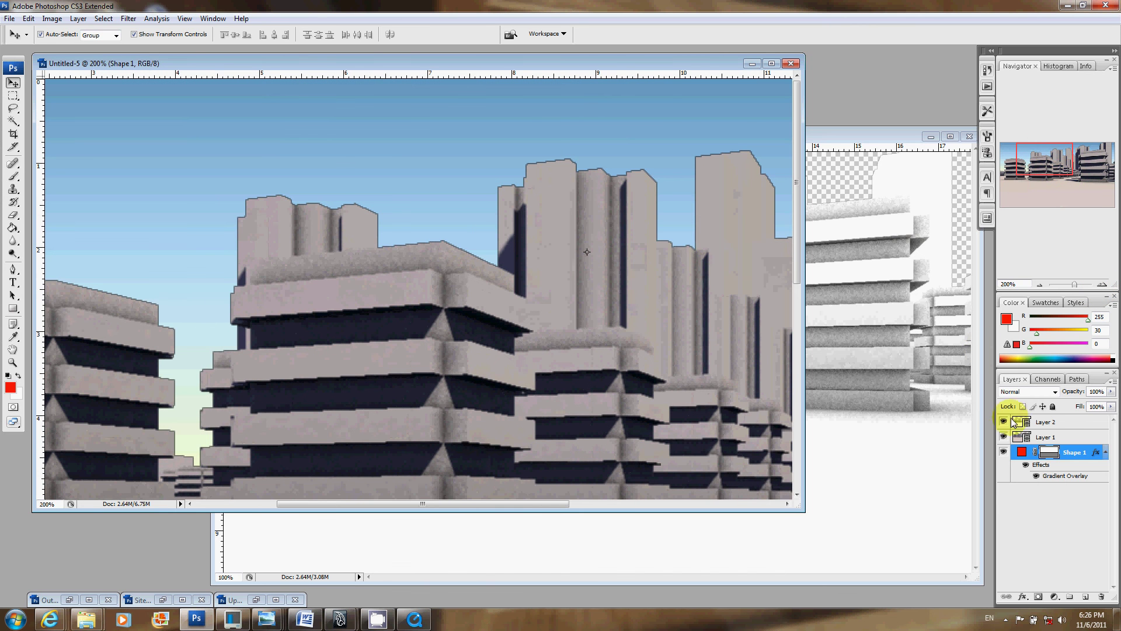
{"action": "left_click", "coordinate": [1004, 436]}
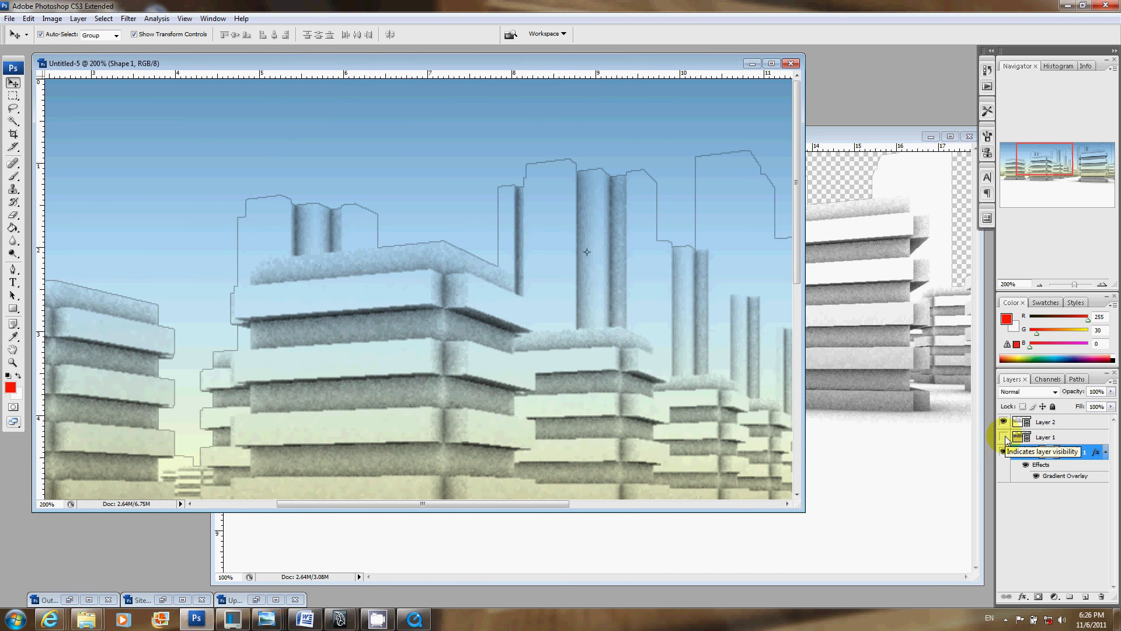
{"action": "left_click", "coordinate": [1003, 437]}
{"action": "left_click", "coordinate": [1002, 422]}
{"action": "left_click", "coordinate": [1003, 421]}
{"action": "left_click", "coordinate": [1004, 423]}
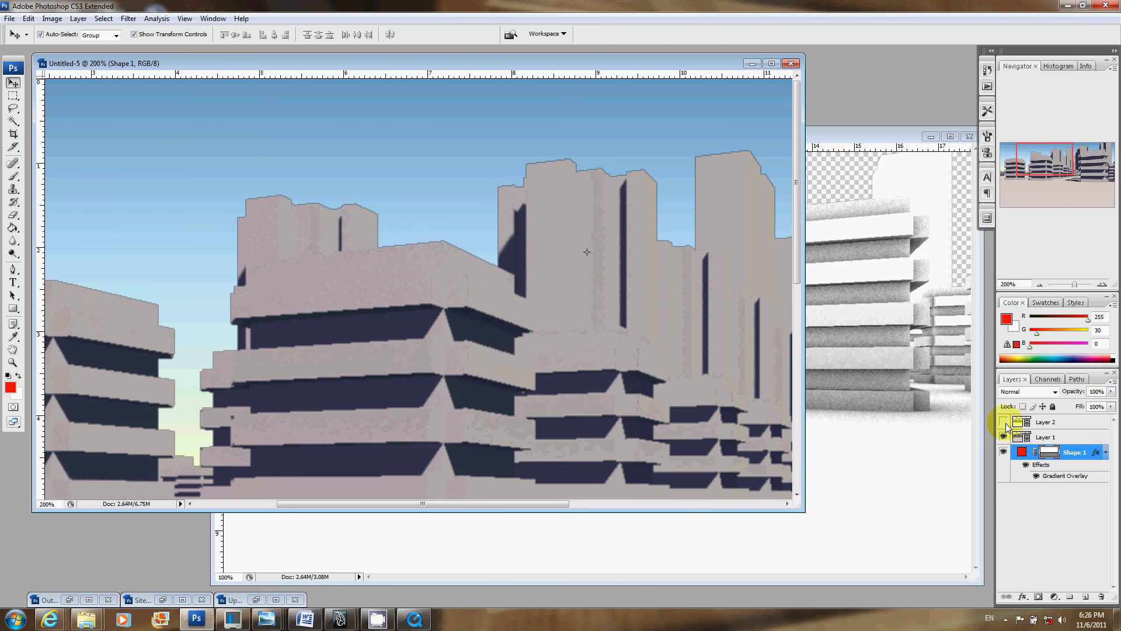
{"action": "left_click", "coordinate": [1004, 422]}
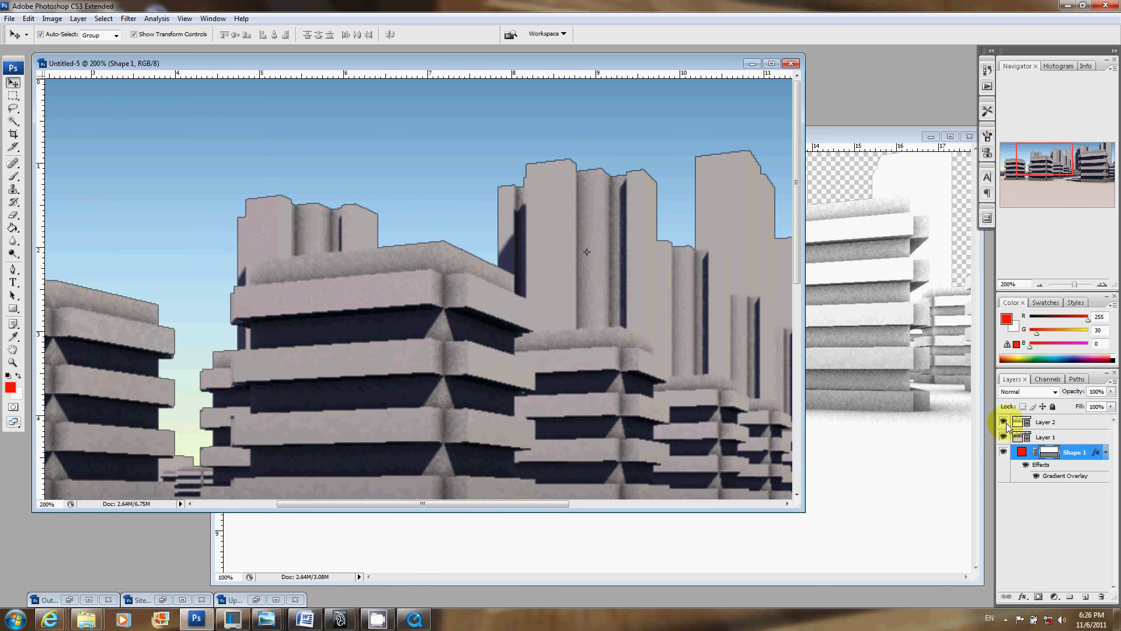
{"action": "left_click_drag", "start_coordinate": [1028, 162], "coordinate": [1029, 166]}
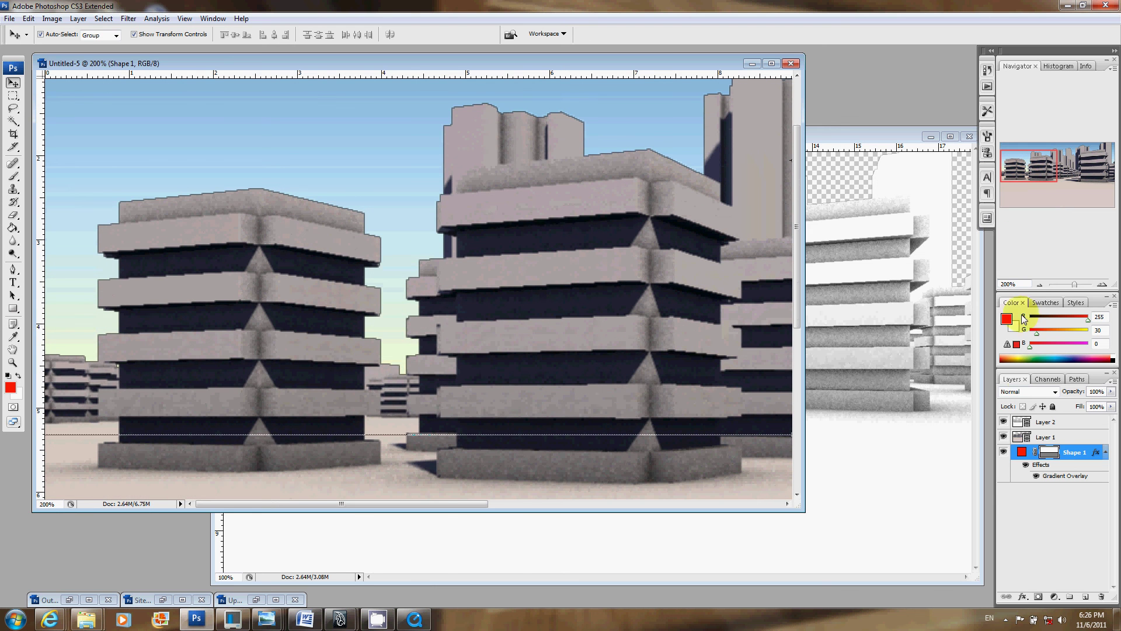
{"action": "left_click", "coordinate": [1004, 437]}
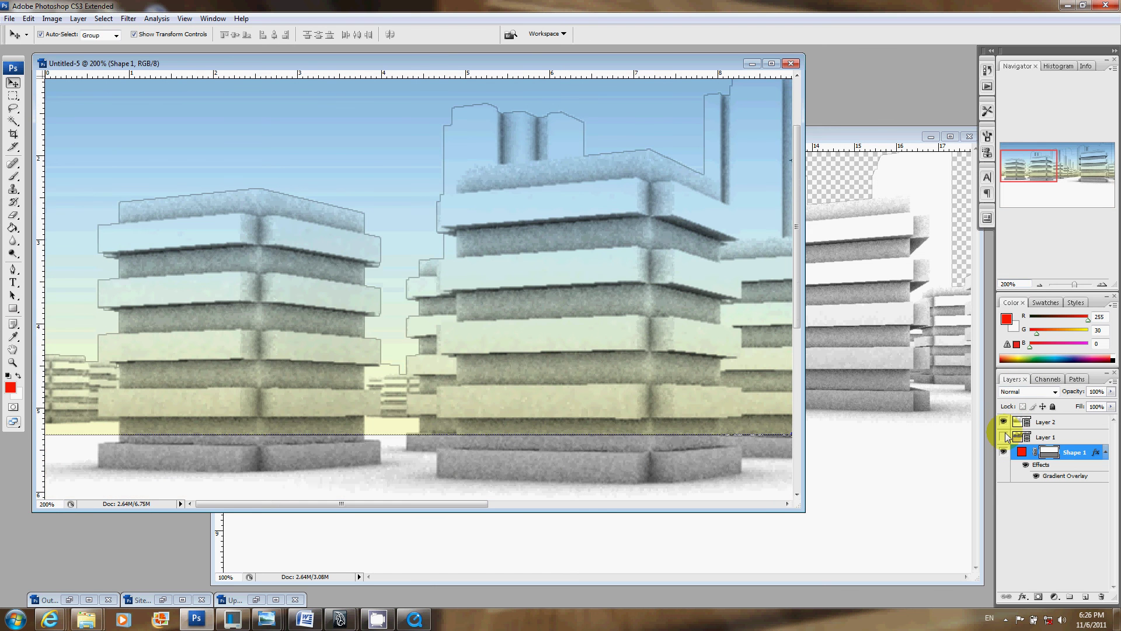
{"action": "left_click", "coordinate": [1003, 436]}
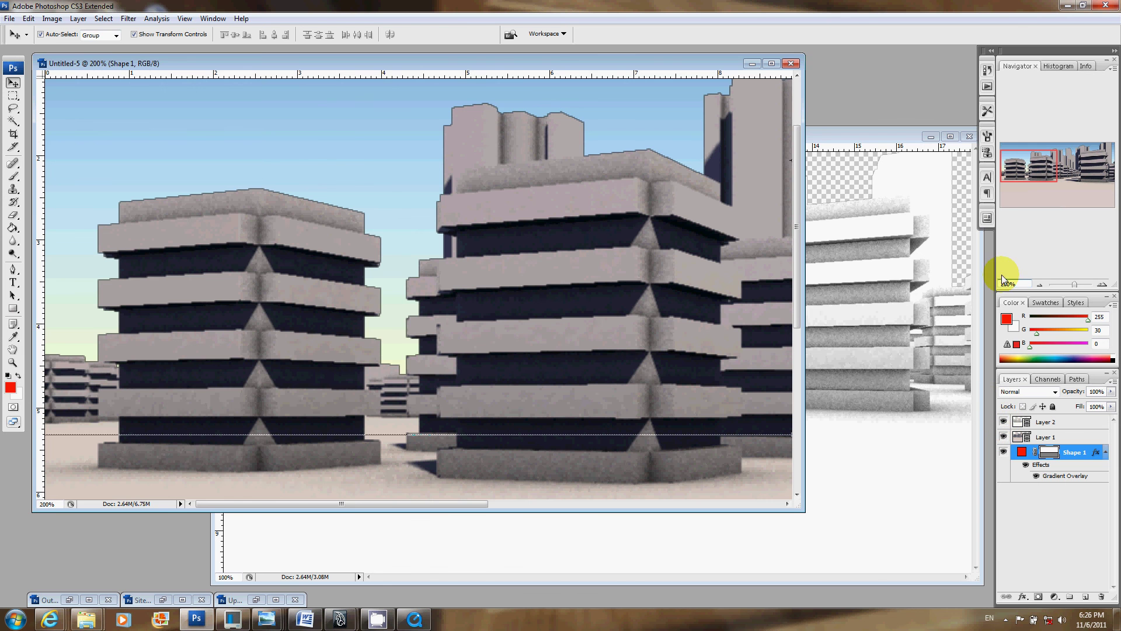
{"action": "left_click", "coordinate": [1040, 285]}
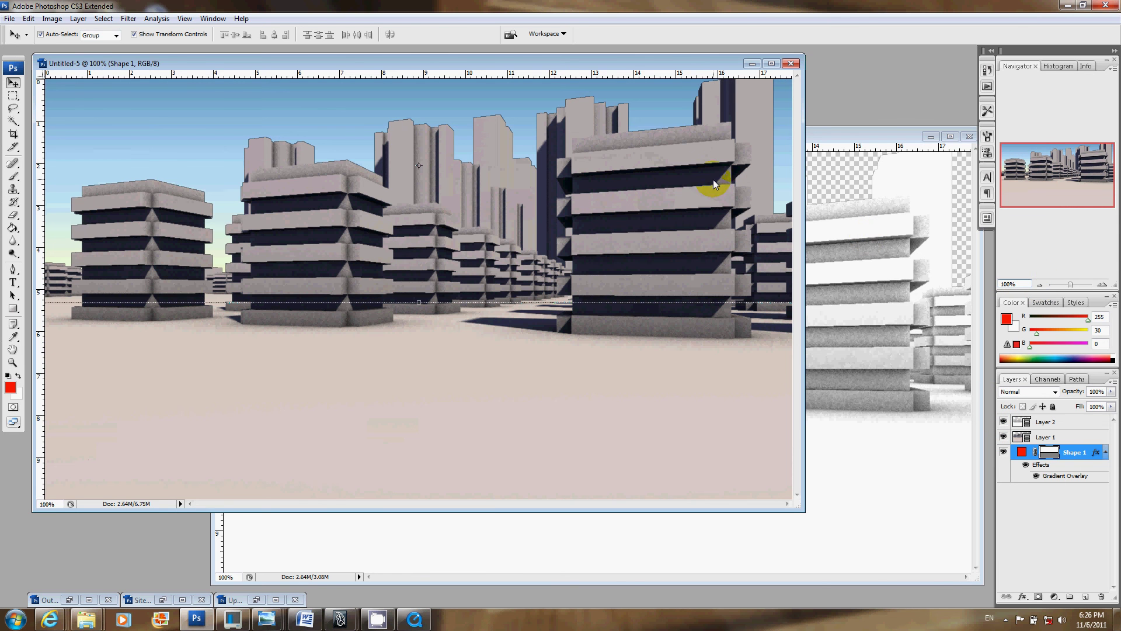
{"action": "left_click_drag", "start_coordinate": [656, 63], "coordinate": [684, 75]}
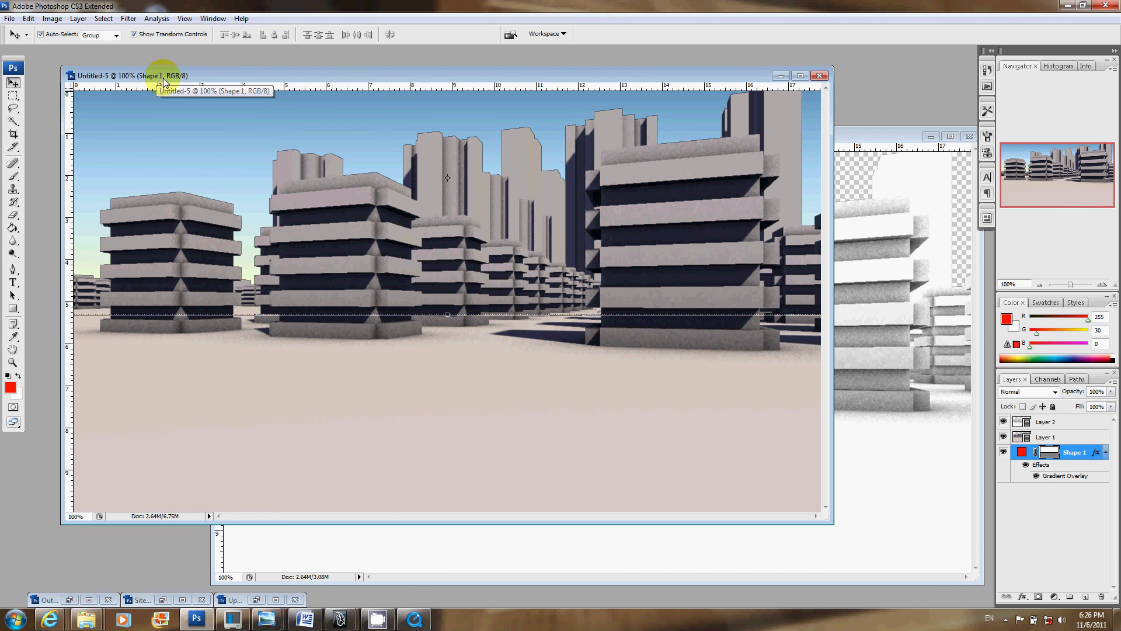
{"action": "left_click_drag", "start_coordinate": [263, 78], "coordinate": [237, 69]}
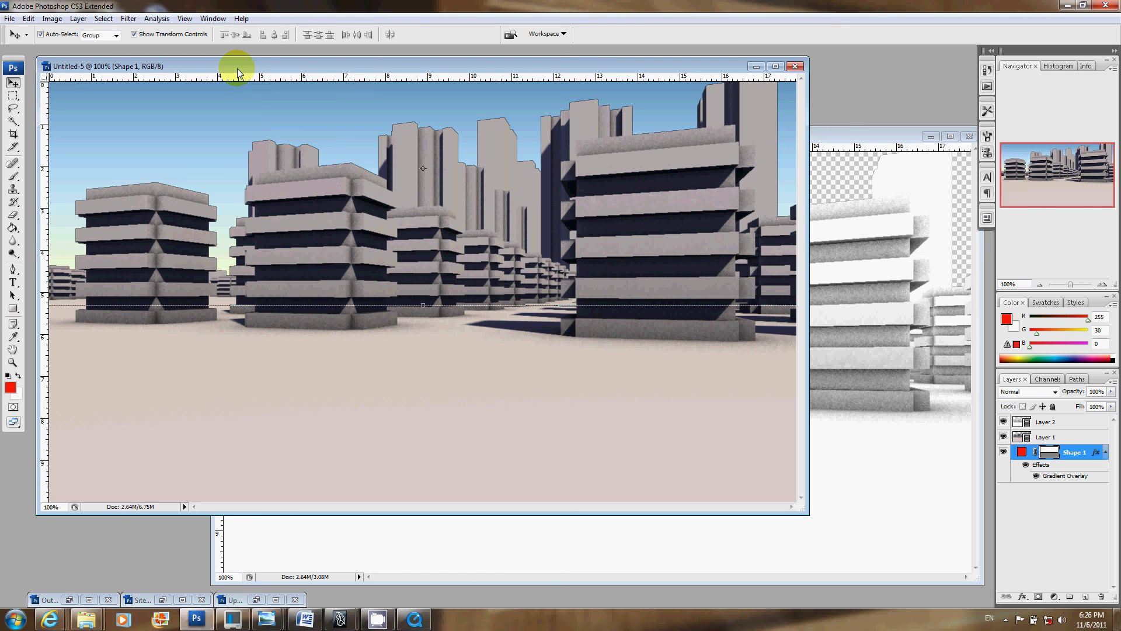
Step: Start a video render export of the composite and choose QuickTime Movie as the export format
{"action": "left_click", "coordinate": [11, 20]}
{"action": "mouse_move", "coordinate": [151, 234]}
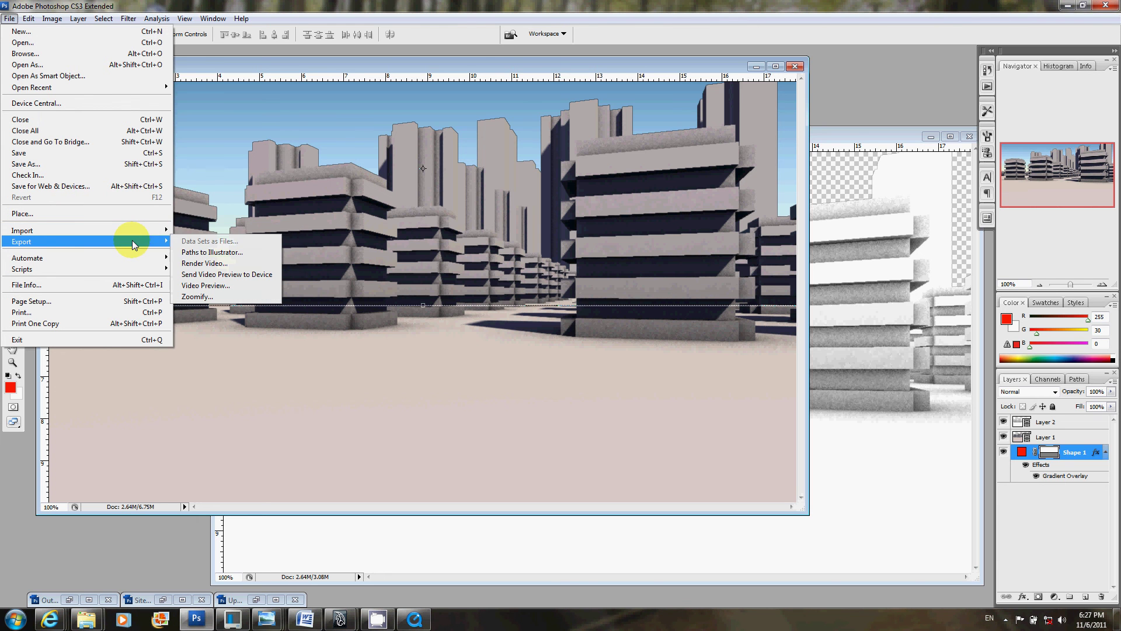
{"action": "left_click", "coordinate": [260, 266]}
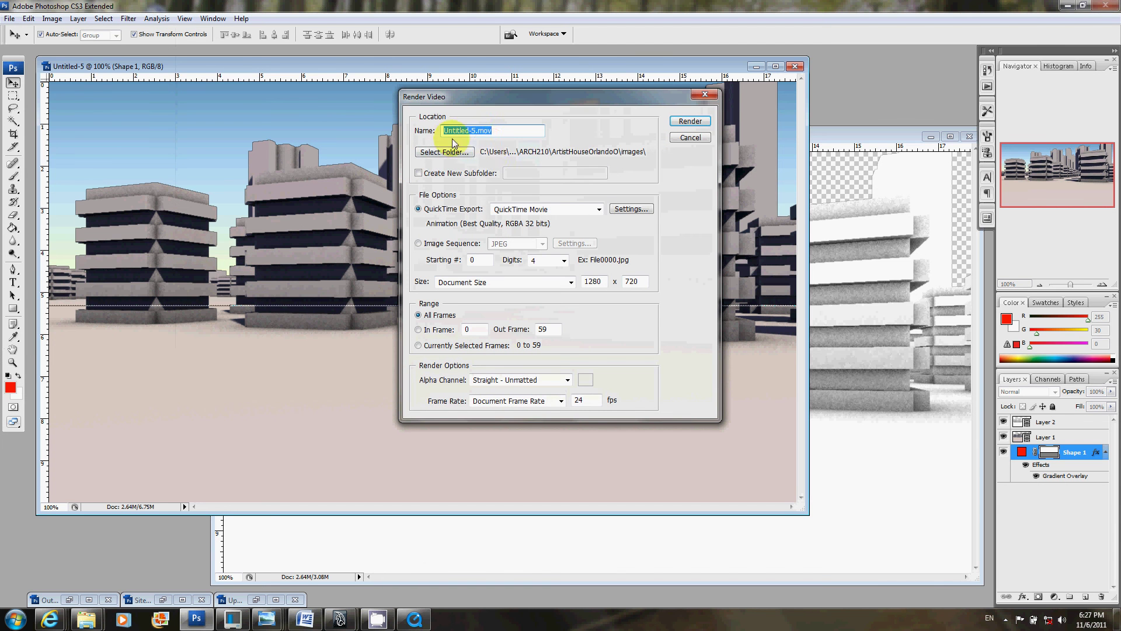
{"action": "left_click", "coordinate": [596, 210]}
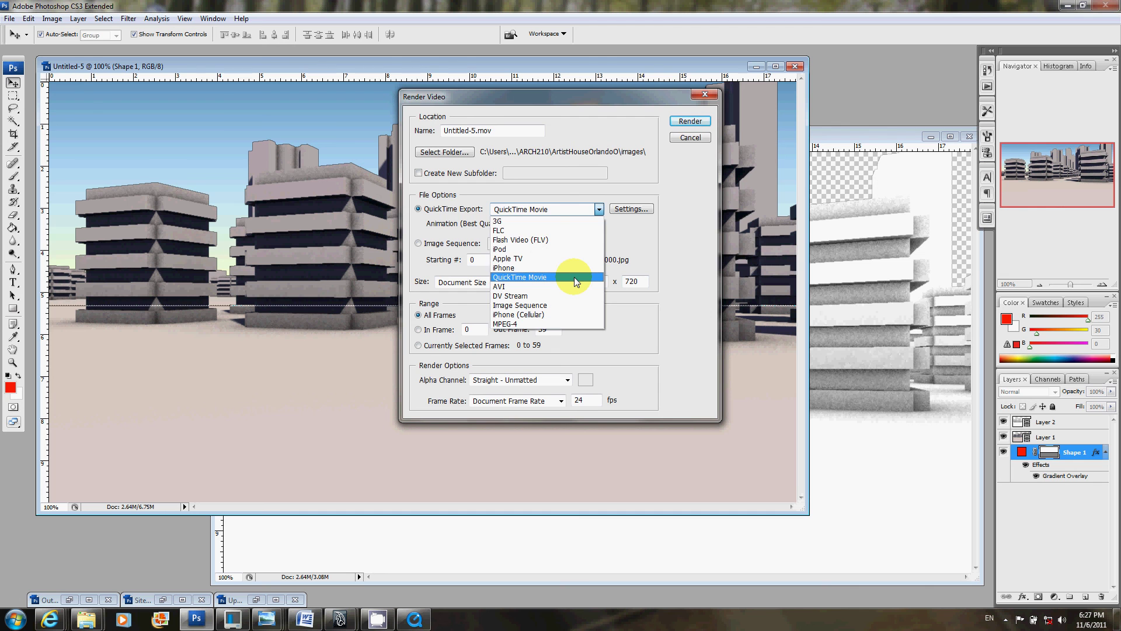
{"action": "left_click", "coordinate": [573, 277]}
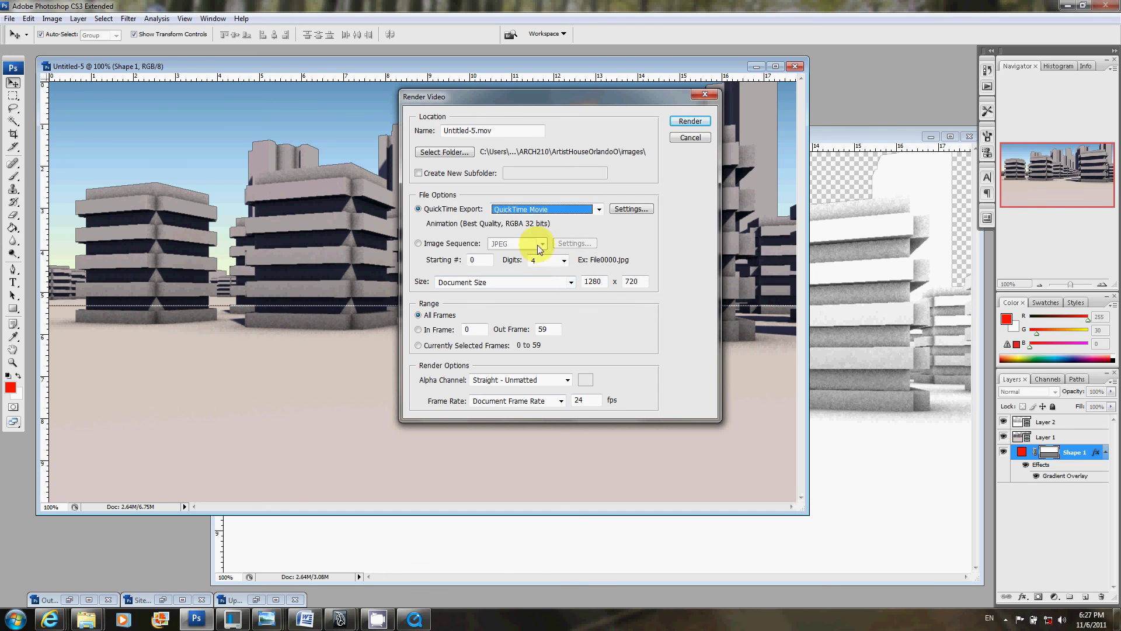
Step: Name the rendered video BlocksComposited and choose the Desktop as its render folder
{"action": "double_click", "coordinate": [502, 130]}
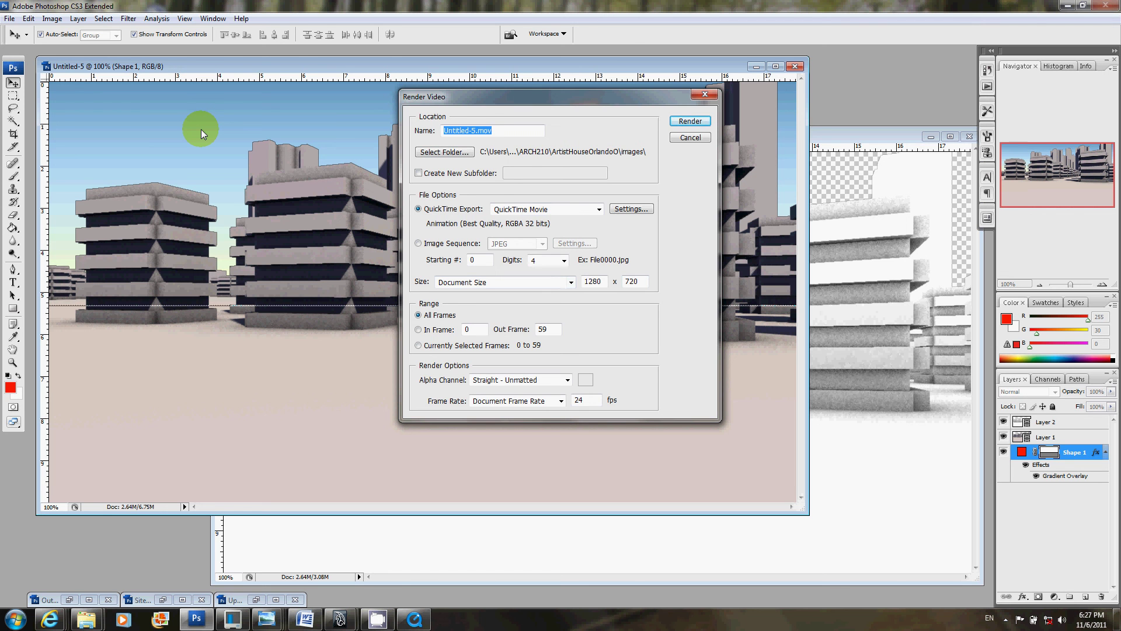
{"action": "type", "text": "BlocksComposited"}
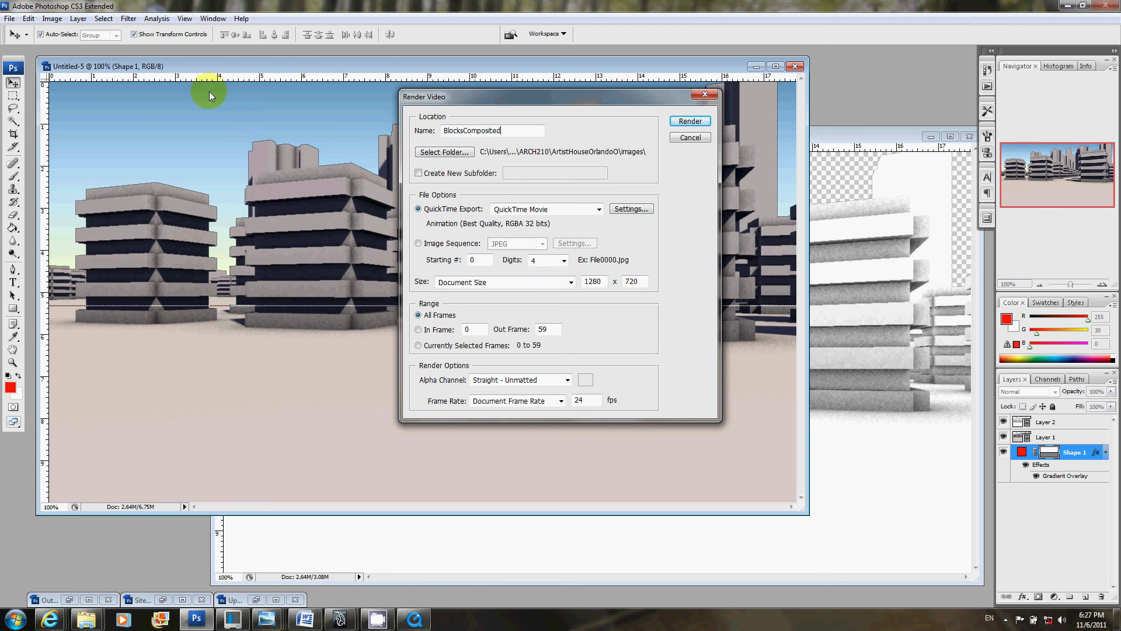
{"action": "left_click", "coordinate": [444, 152]}
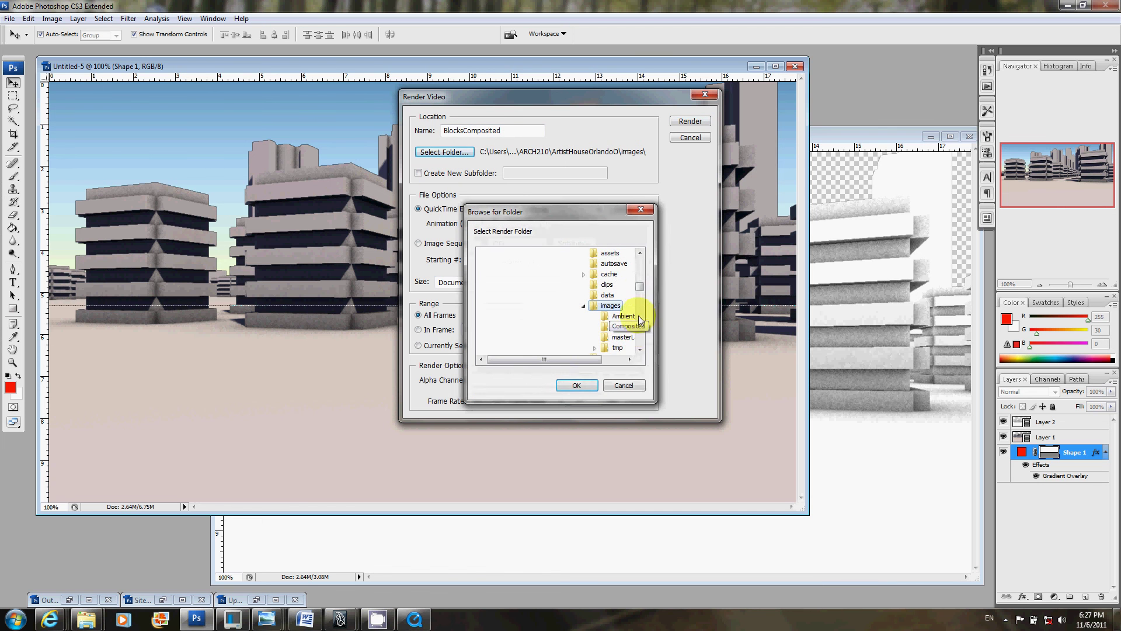
{"action": "left_click_drag", "start_coordinate": [640, 299], "coordinate": [639, 248]}
{"action": "left_click", "coordinate": [499, 253]}
{"action": "left_click", "coordinate": [575, 383]}
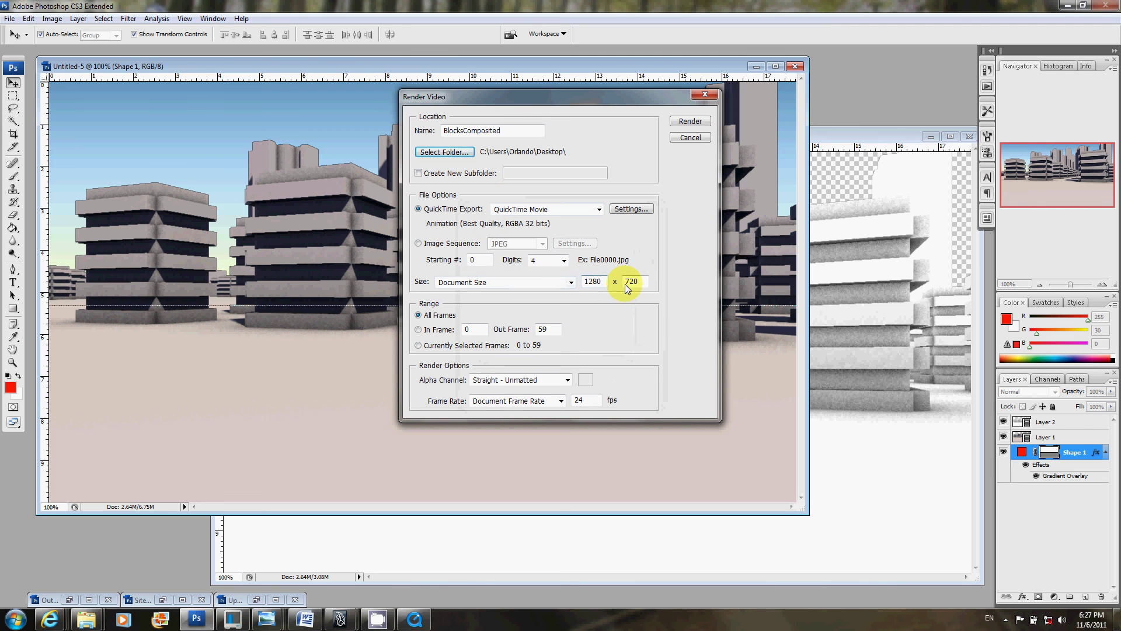
Step: Render all frames of the composite as a QuickTime movie at the 1280 x 720 document size
{"action": "left_click", "coordinate": [563, 260]}
{"action": "left_click", "coordinate": [632, 251]}
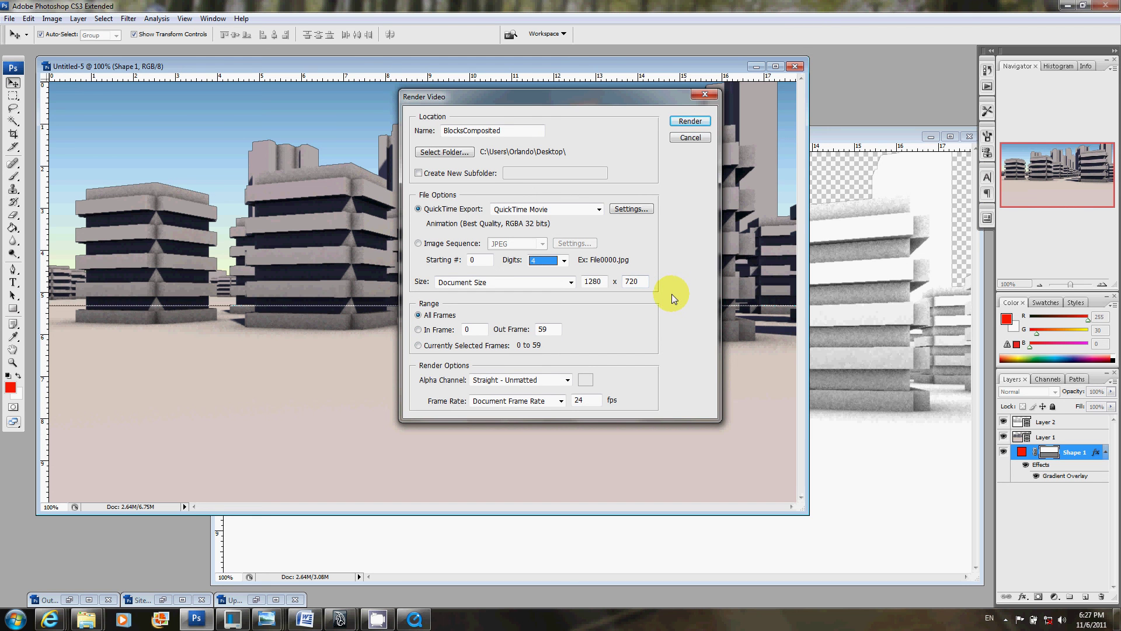
{"action": "left_click", "coordinate": [701, 122]}
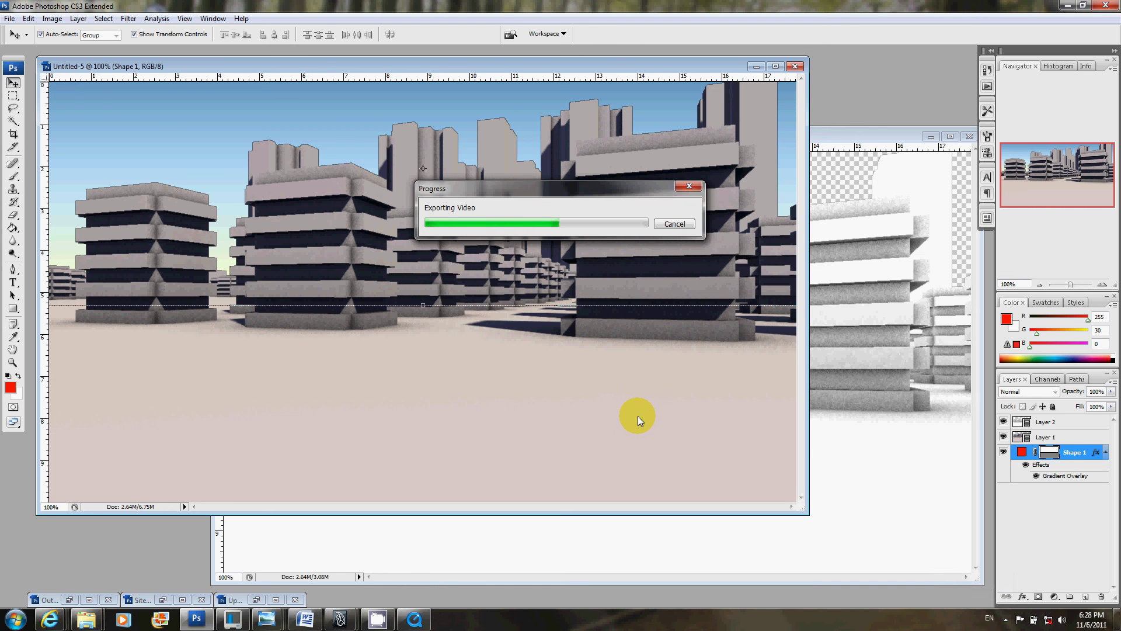
Step: Minimize the open windows to reach the desktop and move the BlocksComposited movie file to an empty central area
{"action": "left_click", "coordinate": [1068, 6]}
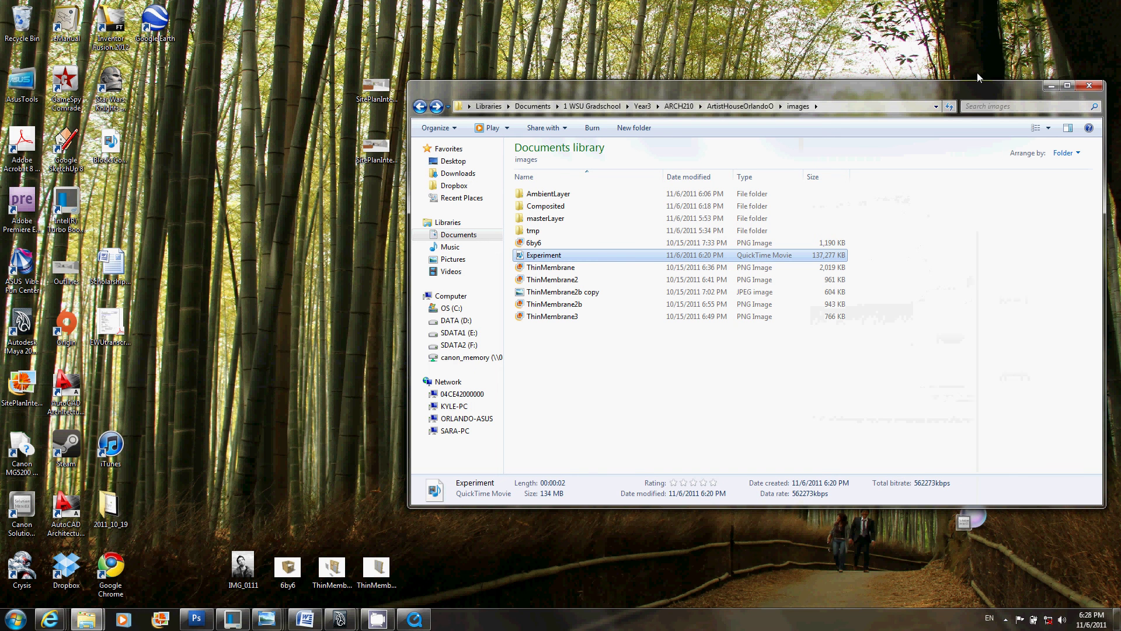
{"action": "left_click", "coordinate": [1050, 85]}
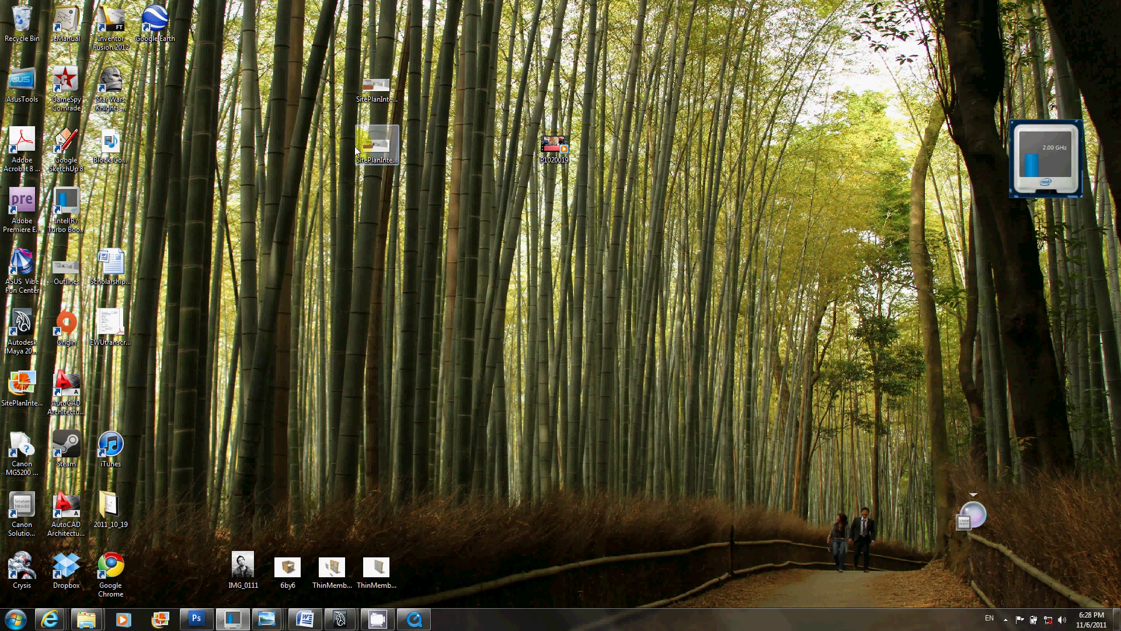
{"action": "left_click_drag", "start_coordinate": [115, 143], "coordinate": [520, 321]}
Step: Open the BlocksComposited movie with QuickTime Player and play it through, then replay it to review the composite
{"action": "right_click", "coordinate": [513, 320]}
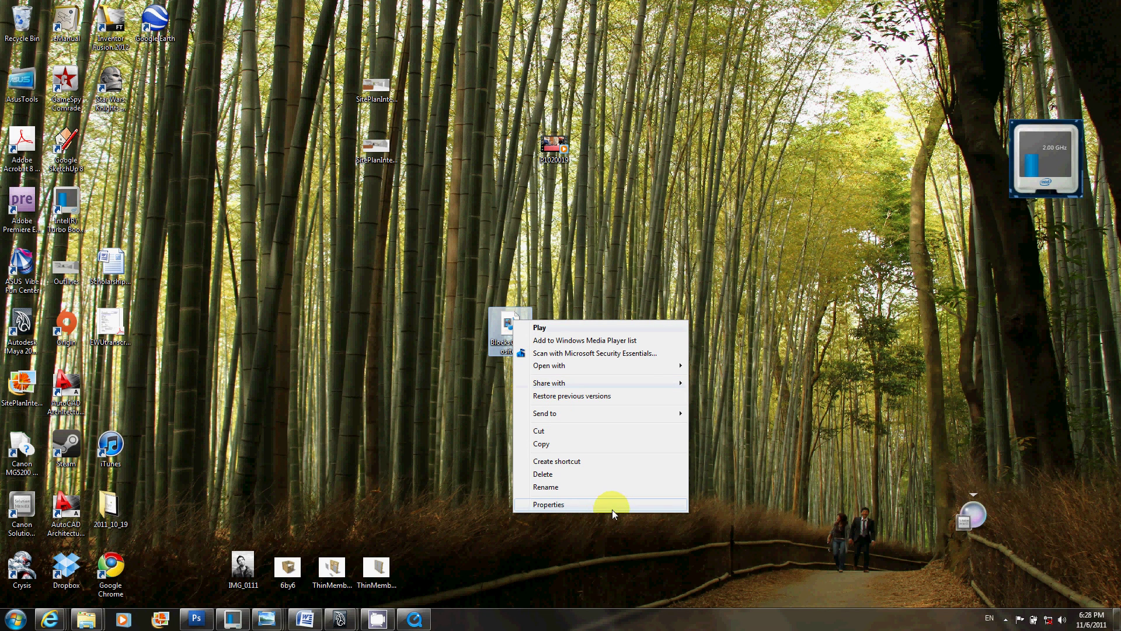
{"action": "mouse_move", "coordinate": [653, 368]}
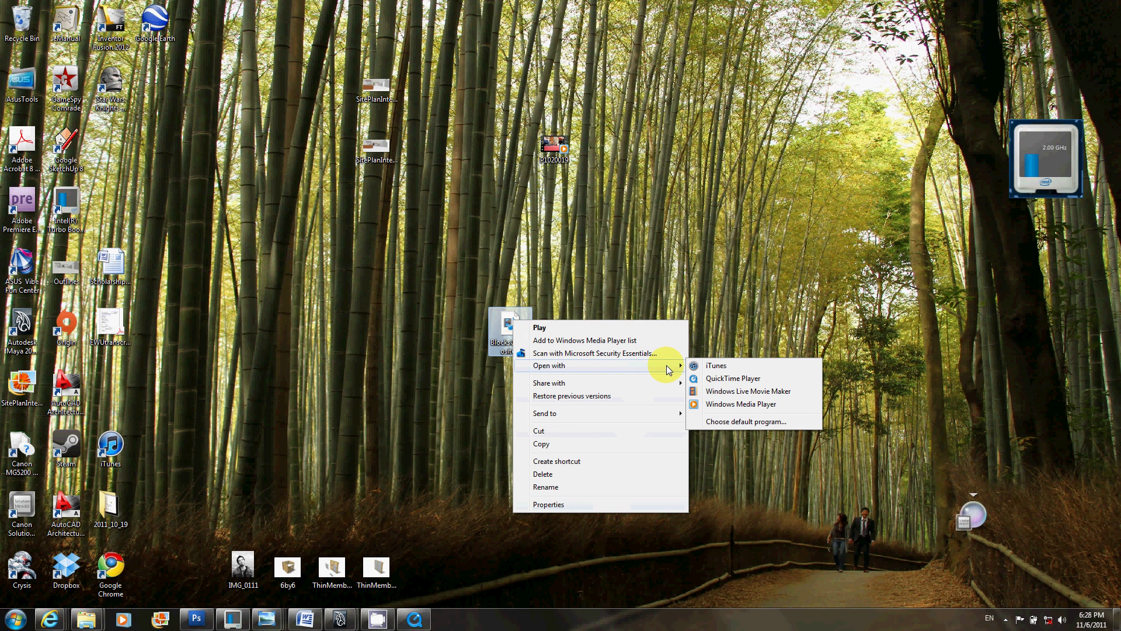
{"action": "left_click", "coordinate": [721, 380]}
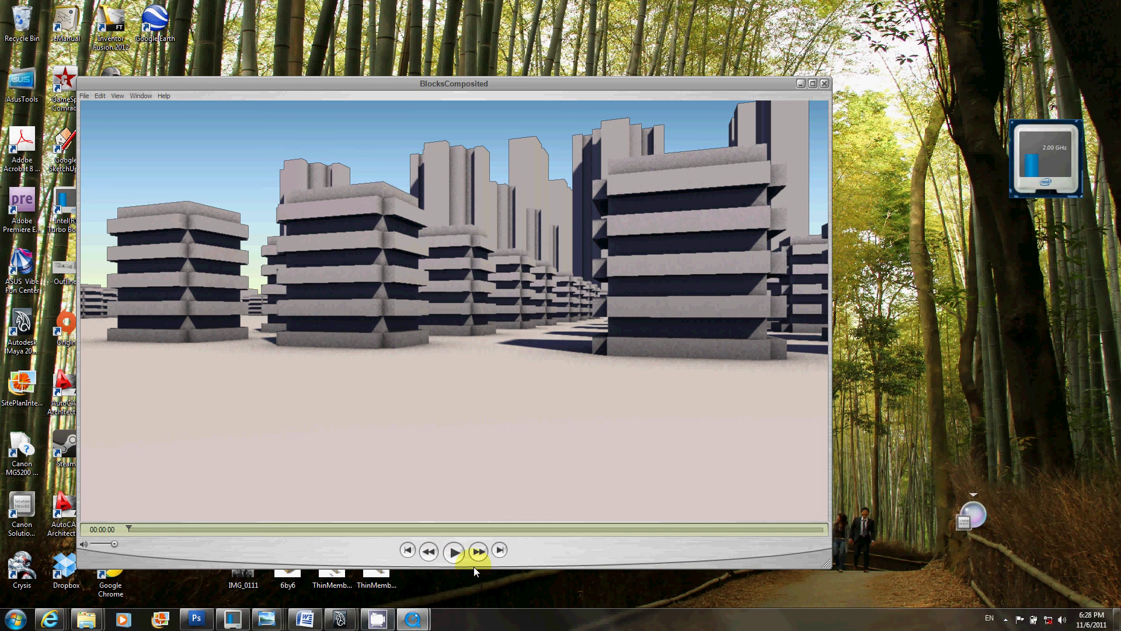
{"action": "left_click", "coordinate": [454, 552]}
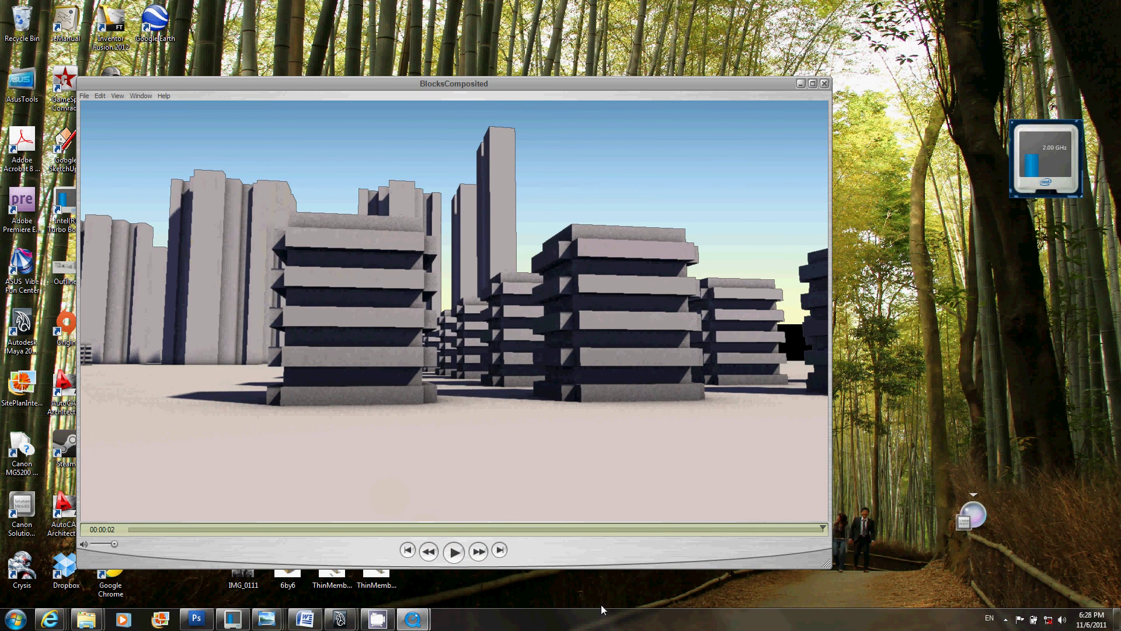
{"action": "left_click", "coordinate": [454, 551]}
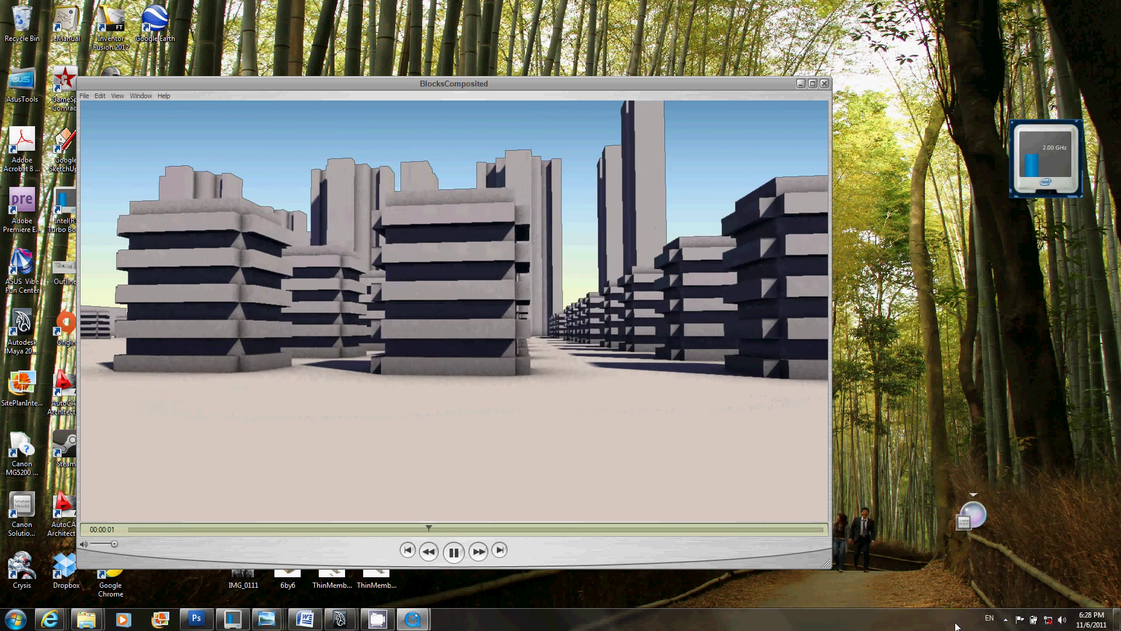
{"action": "left_click", "coordinate": [1005, 620]}
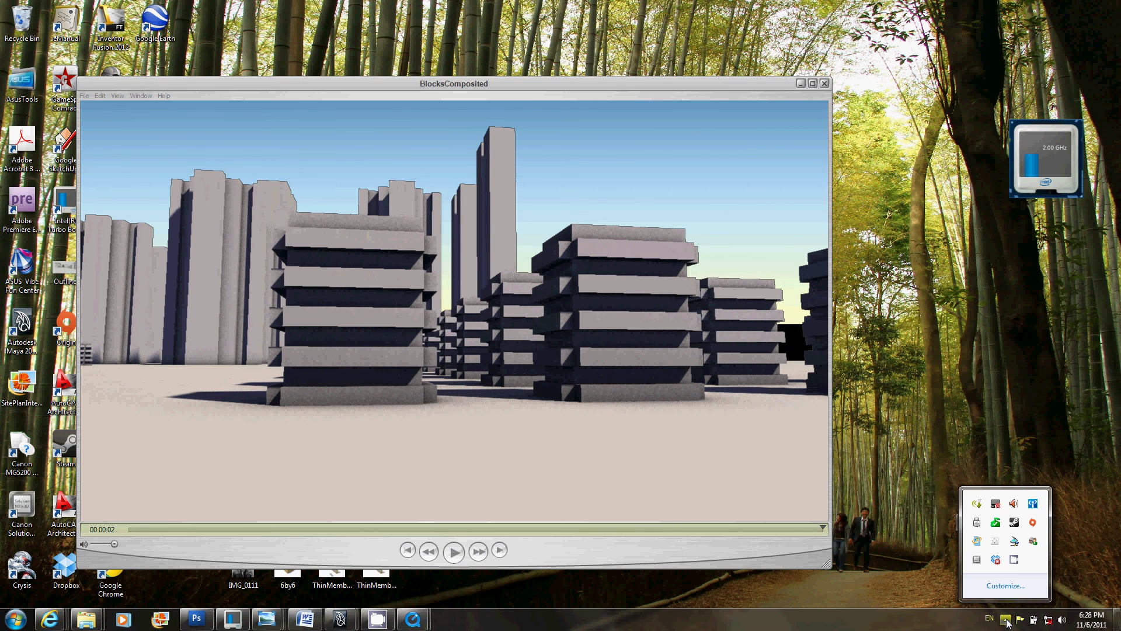